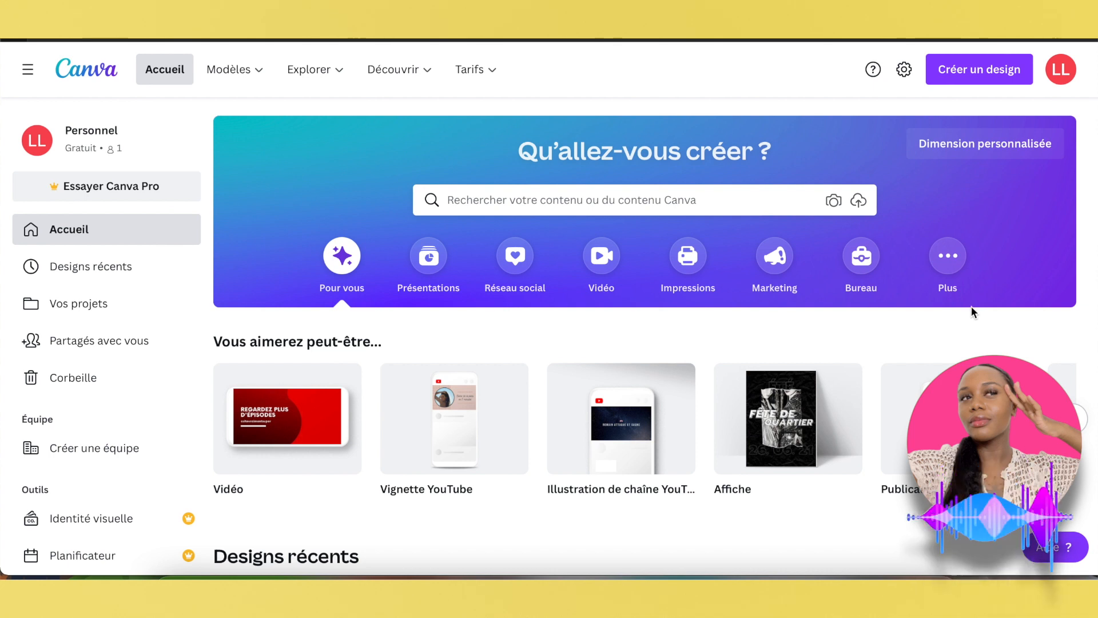
{"action": "left_click", "coordinate": [1062, 73]}
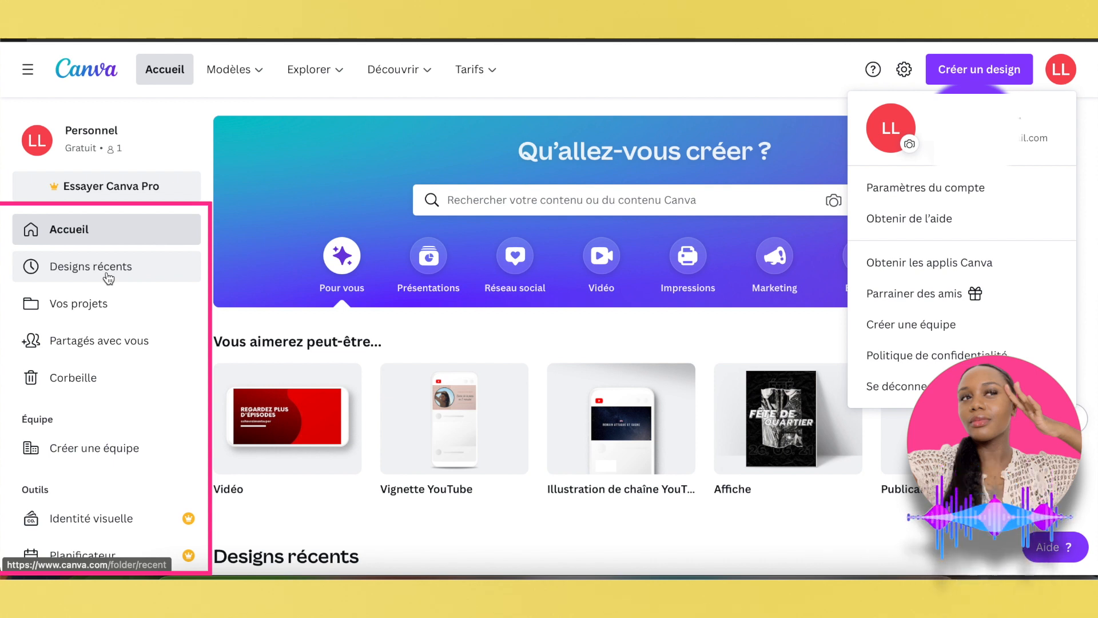
{"action": "left_click", "coordinate": [447, 318]}
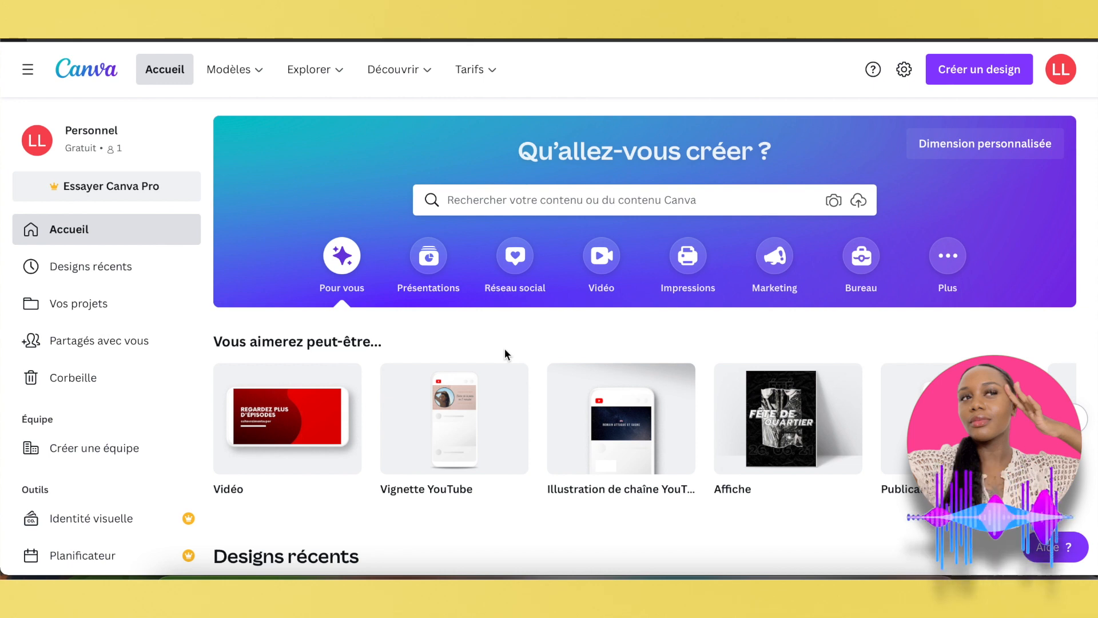
Step: Search the content for "logo" and look through the template results
{"action": "left_click", "coordinate": [545, 209]}
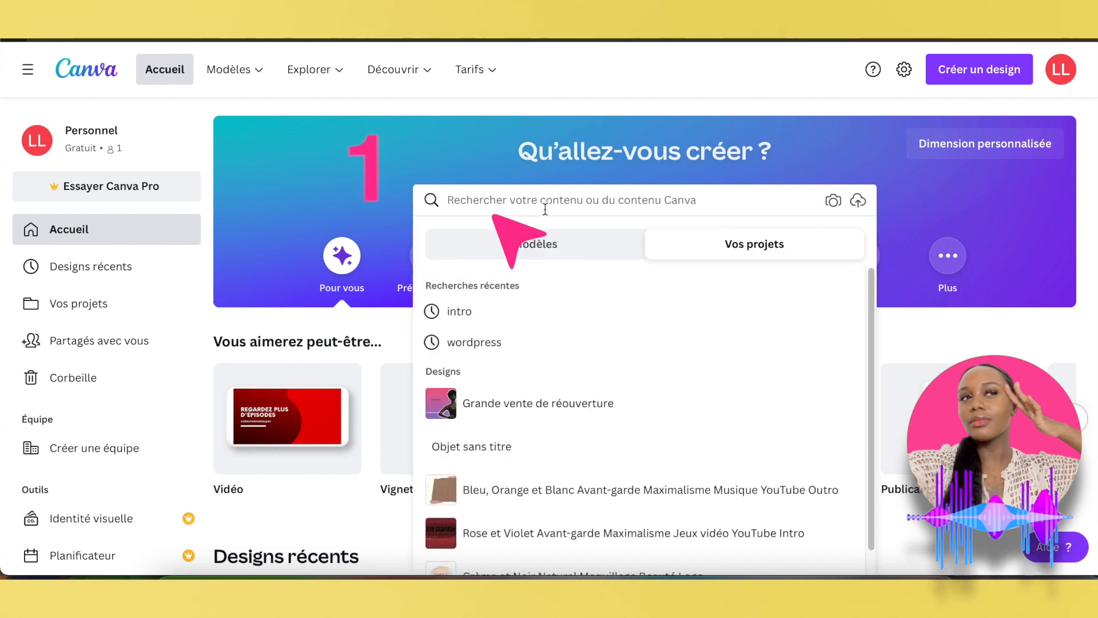
{"action": "type", "text": "logo"}
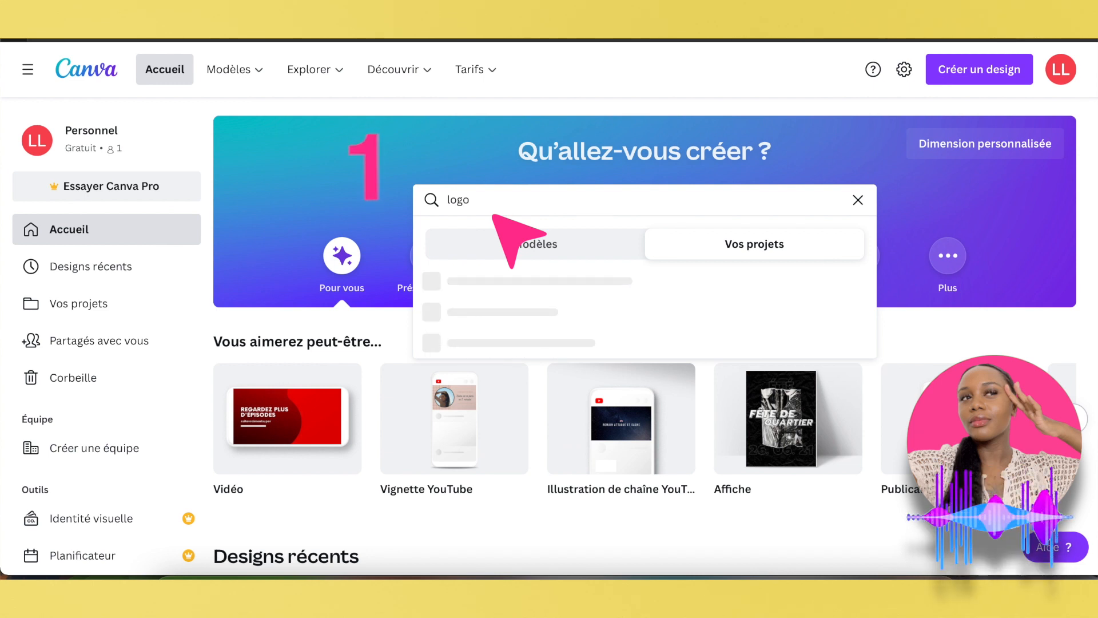
{"action": "key", "text": "Return"}
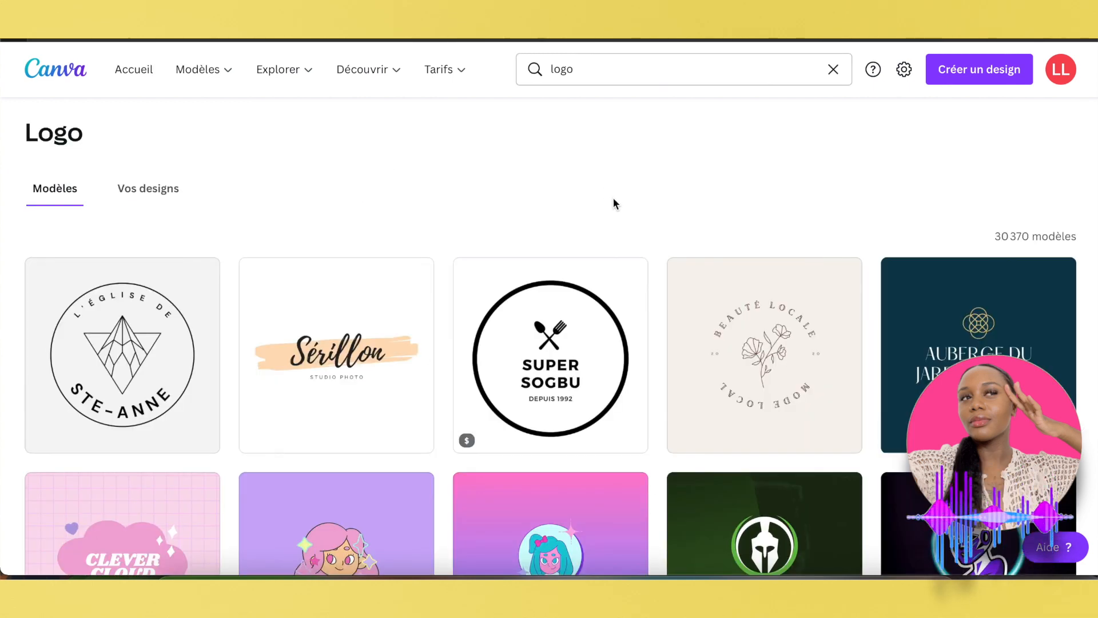
{"action": "scroll", "coordinate": [652, 286], "scroll_direction": "down", "scroll_amount": 5}
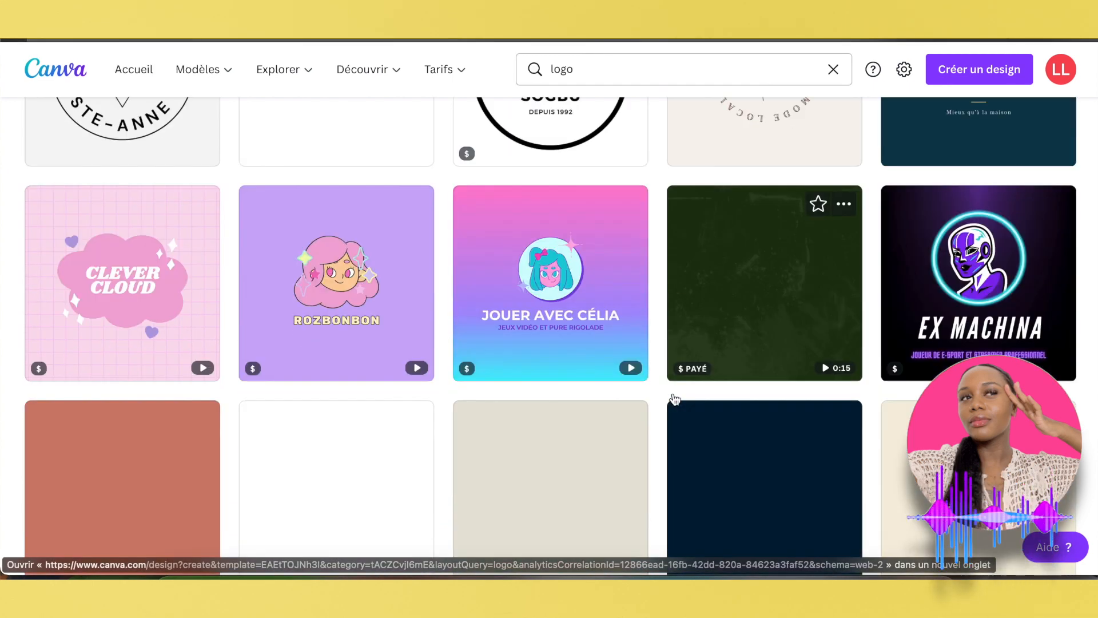
{"action": "scroll", "coordinate": [675, 394], "scroll_direction": "down", "scroll_amount": 5}
{"action": "scroll", "coordinate": [572, 286], "scroll_direction": "up", "scroll_amount": 10}
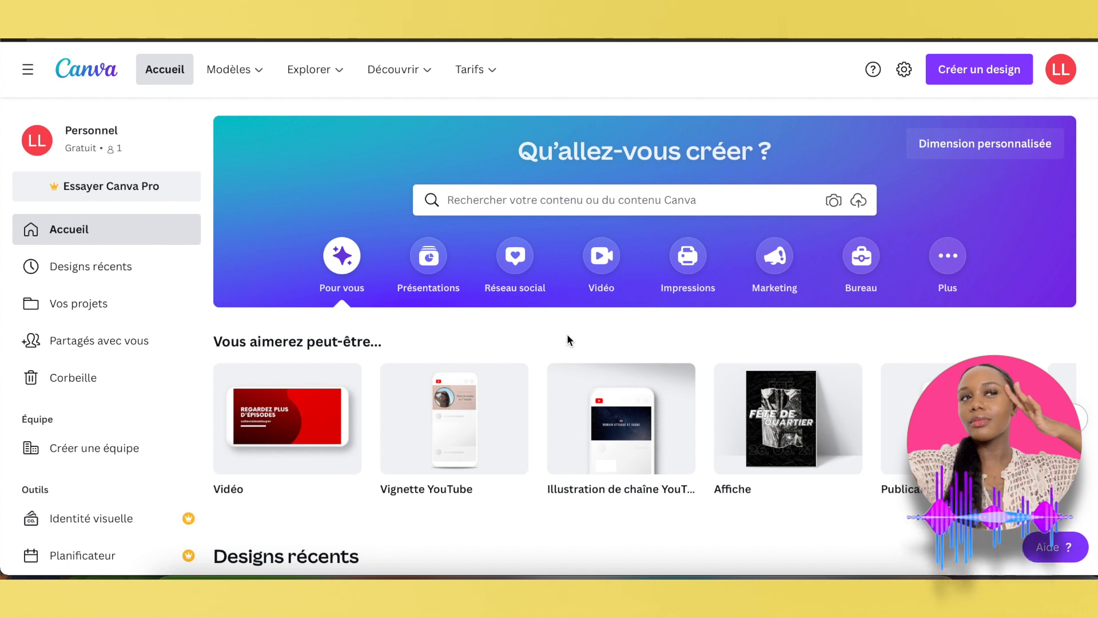
Step: Examine the options for creating a new design, including the design type search and the custom dimensions form
{"action": "mouse_move", "coordinate": [225, 68]}
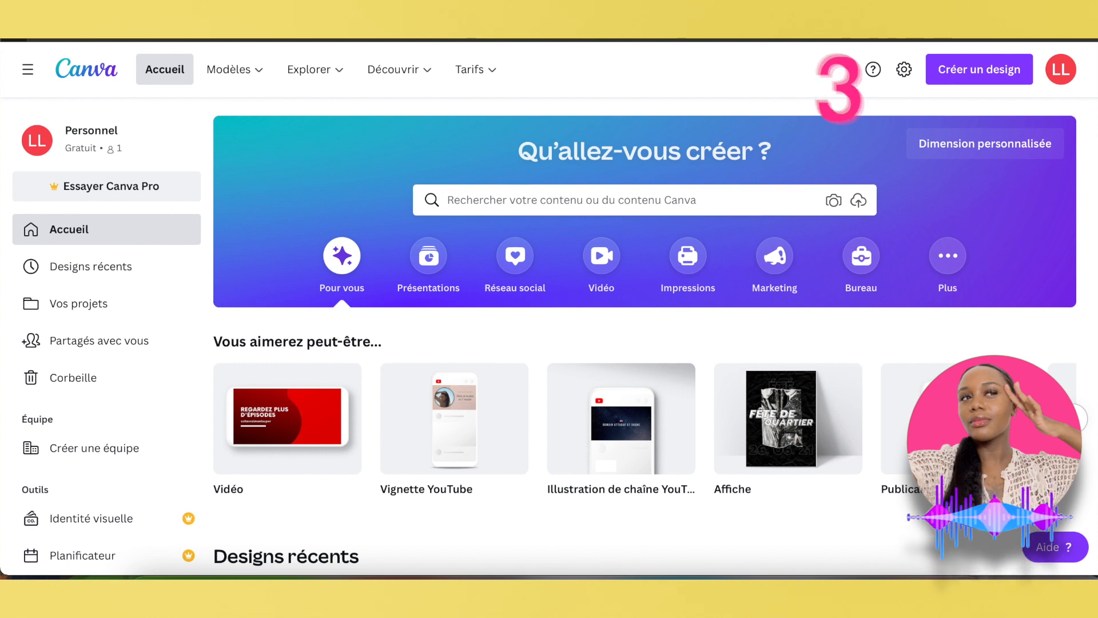
{"action": "left_click", "coordinate": [998, 84]}
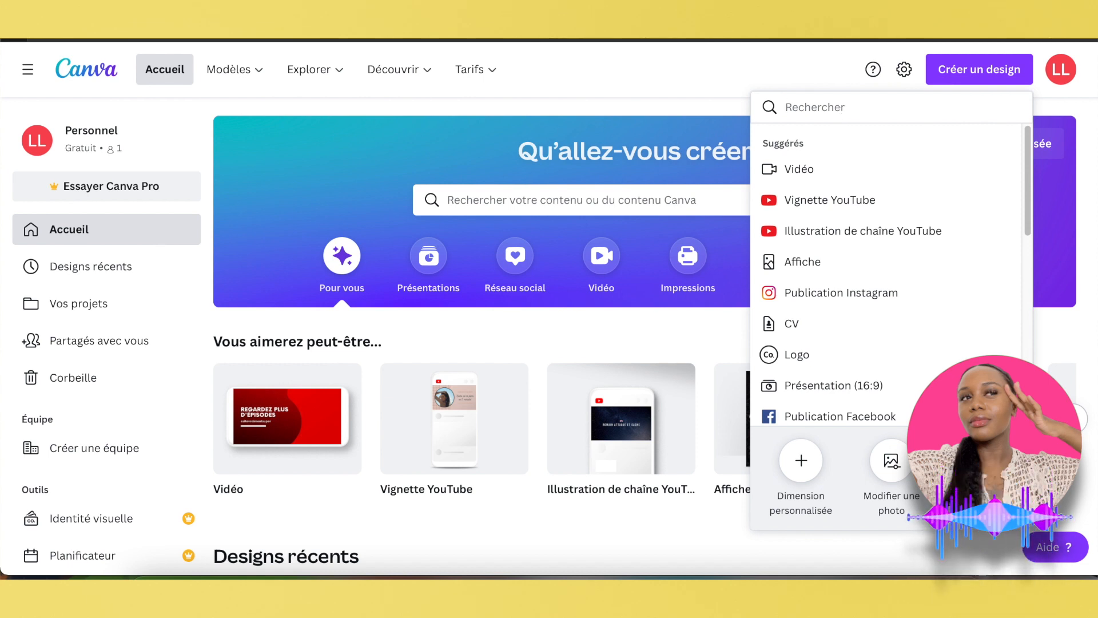
{"action": "type", "text": "lo"}
{"action": "key", "text": "BackSpace"}
{"action": "key", "text": "BackSpace"}
{"action": "key", "text": "BackSpace"}
{"action": "key", "text": "BackSpace"}
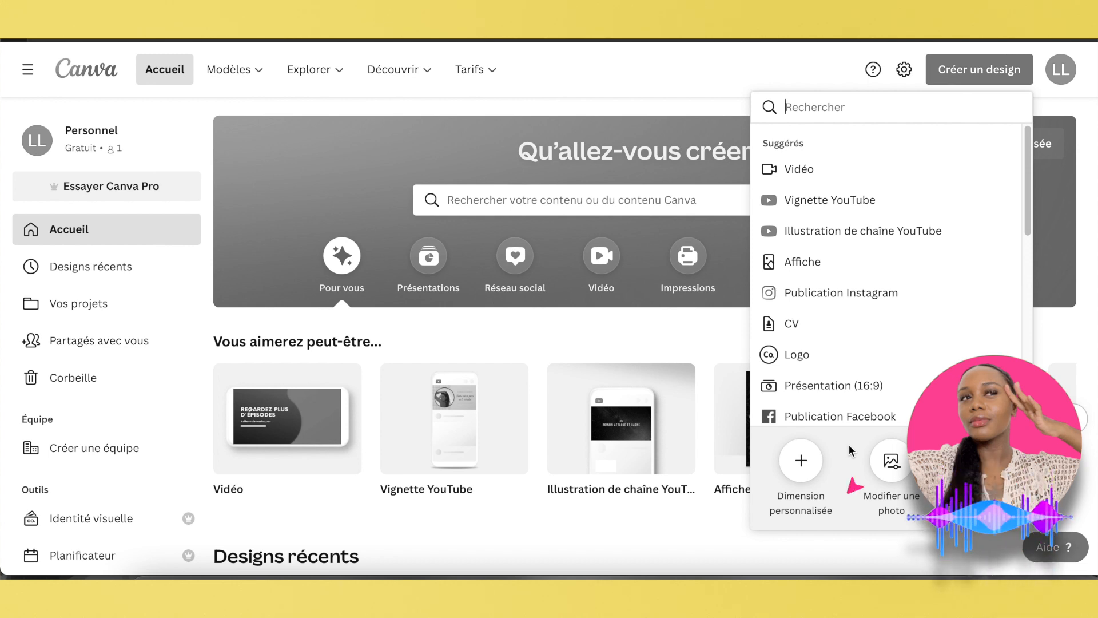
{"action": "left_click", "coordinate": [804, 462]}
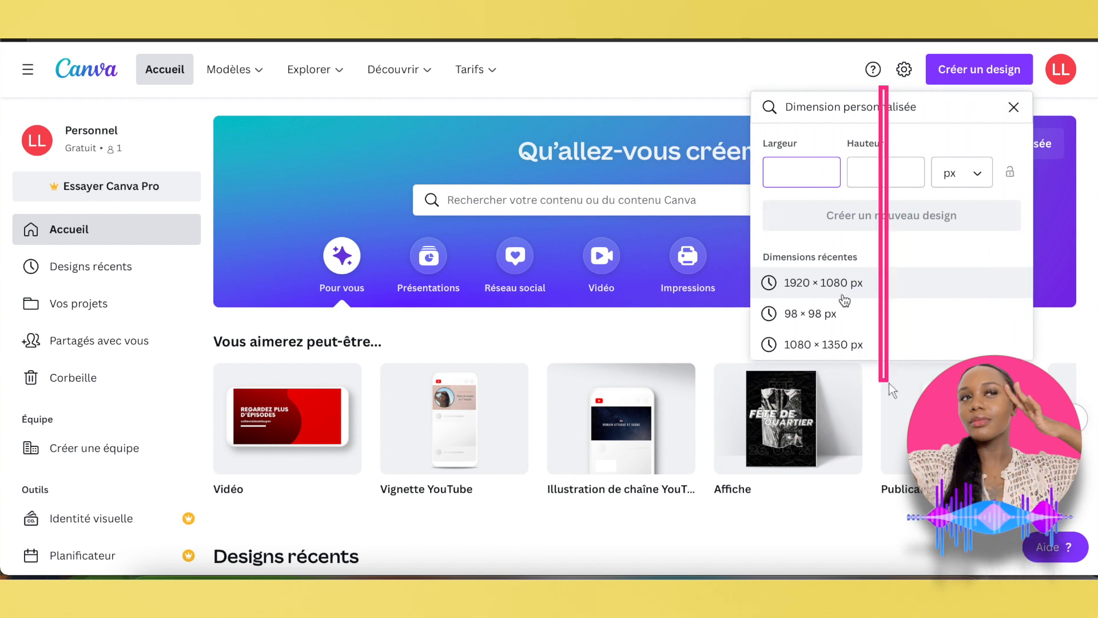
{"action": "left_click", "coordinate": [841, 300]}
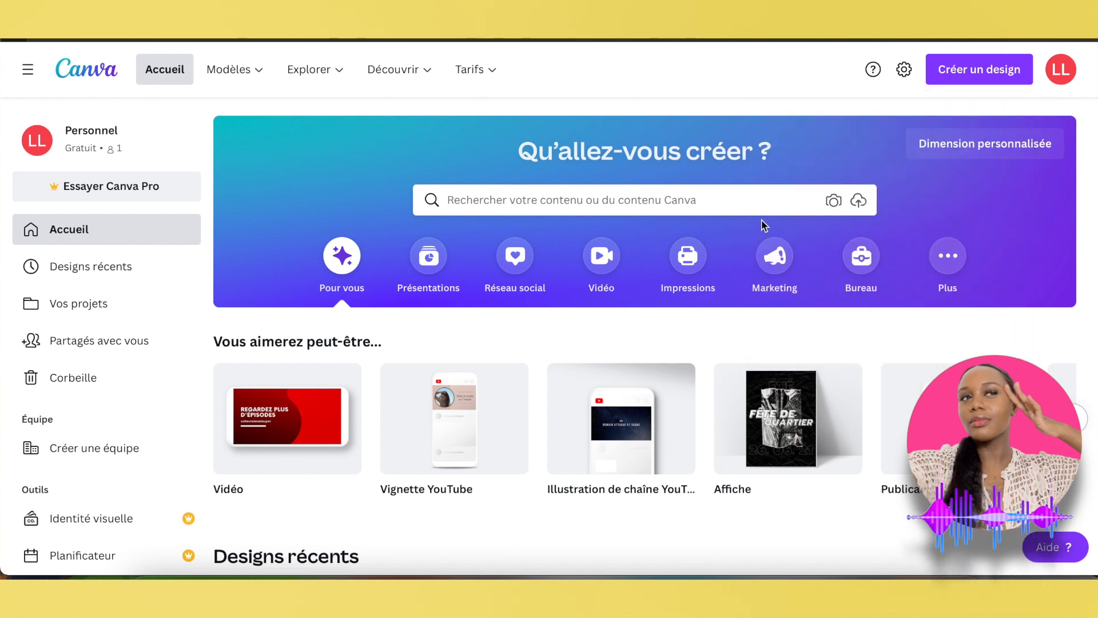
Step: Search the templates for "logo" from the home page
{"action": "left_click", "coordinate": [761, 198]}
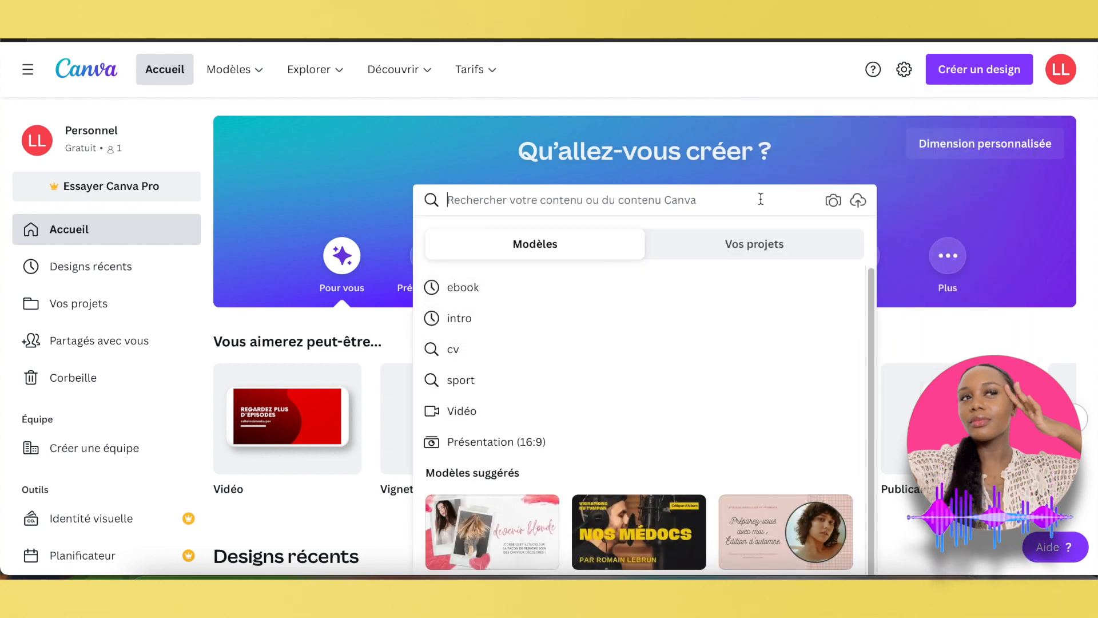
{"action": "type", "text": "logo"}
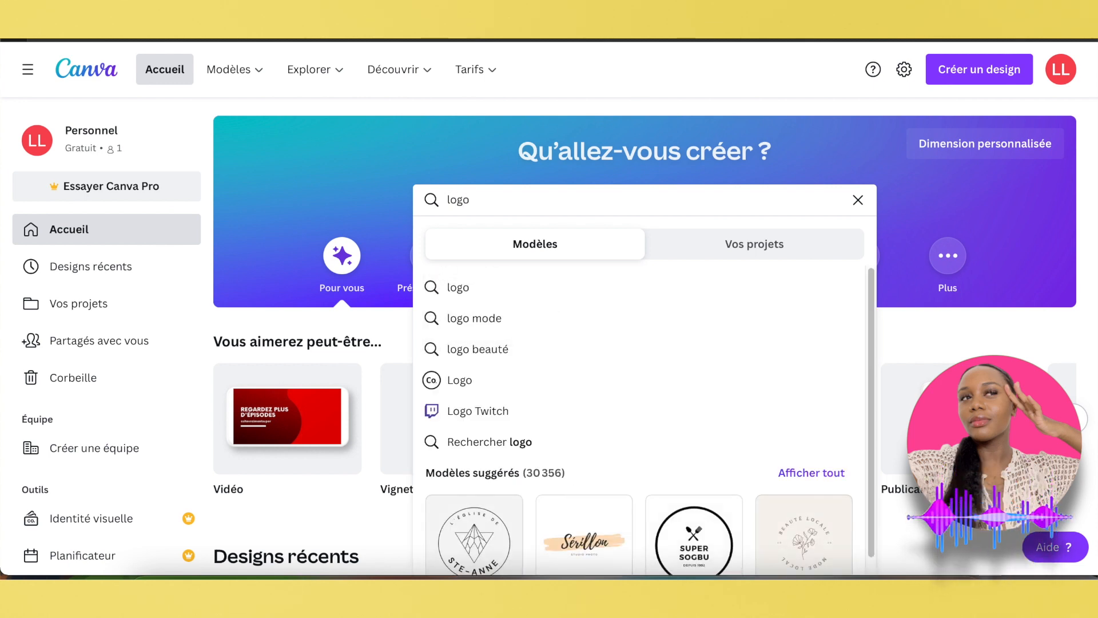
{"action": "left_click", "coordinate": [666, 218]}
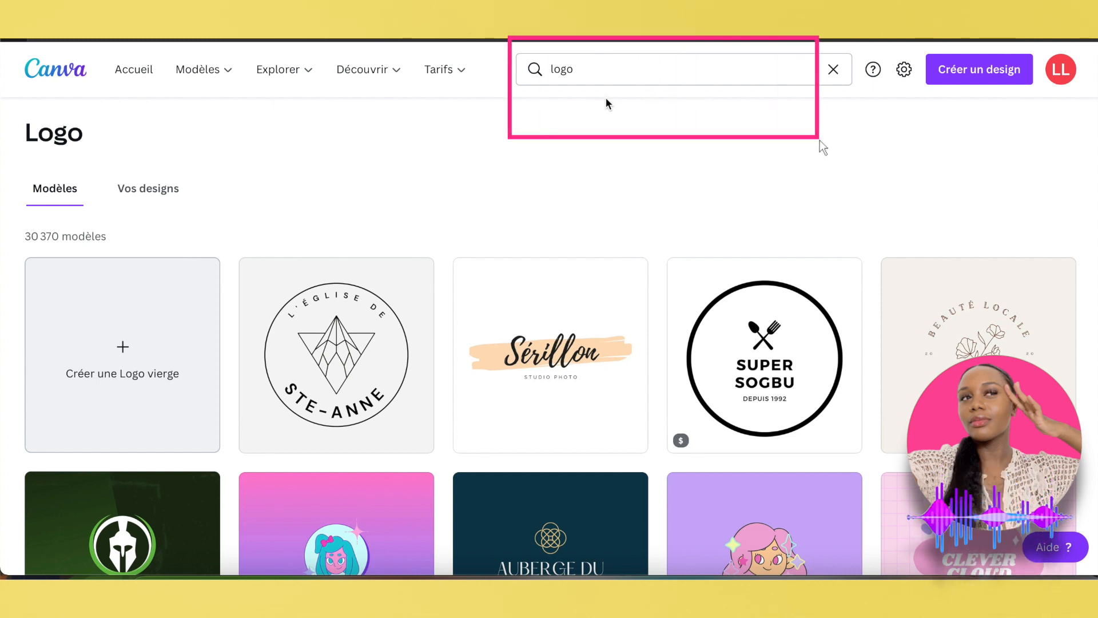
Step: Refine the template search to "logo beaute" and open the RAKIA salon de beauté logo template
{"action": "left_click", "coordinate": [623, 70]}
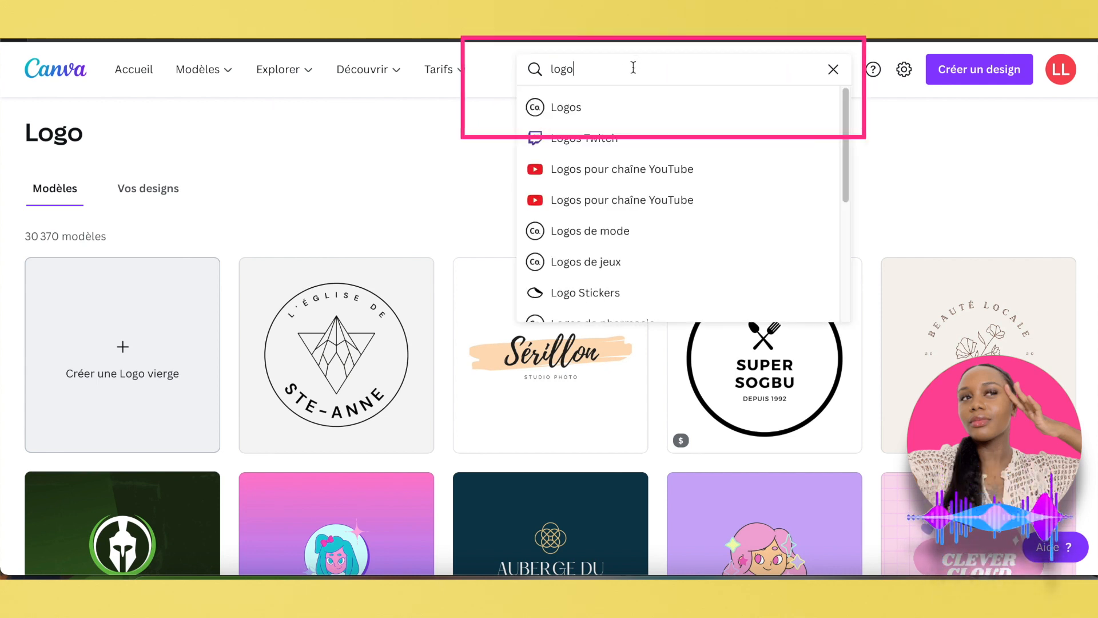
{"action": "type", "text": "be"}
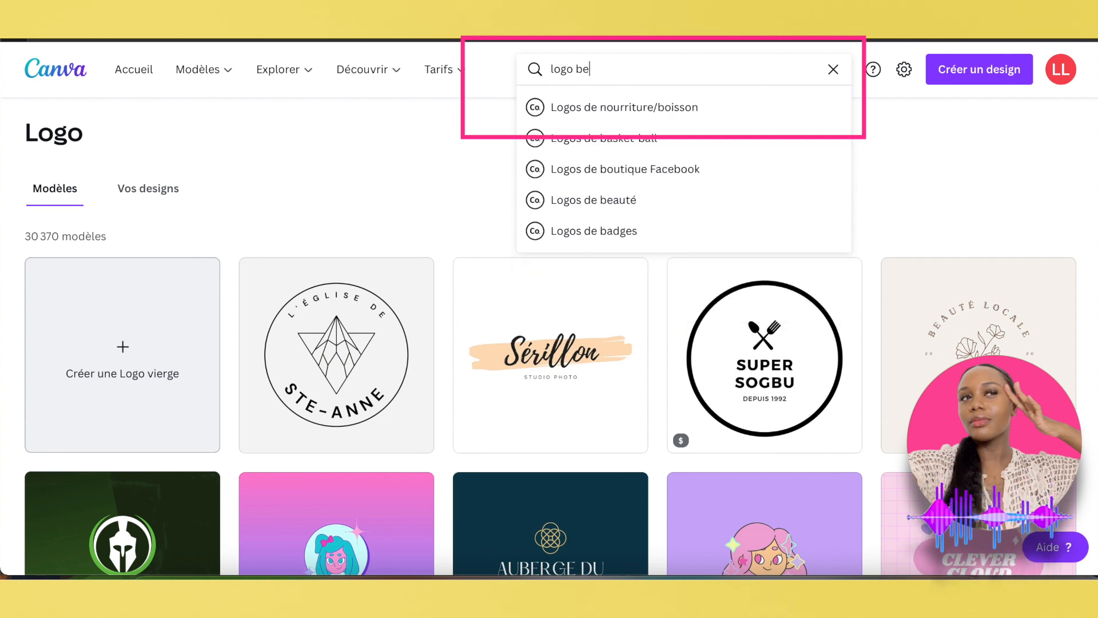
{"action": "type", "text": "aute"}
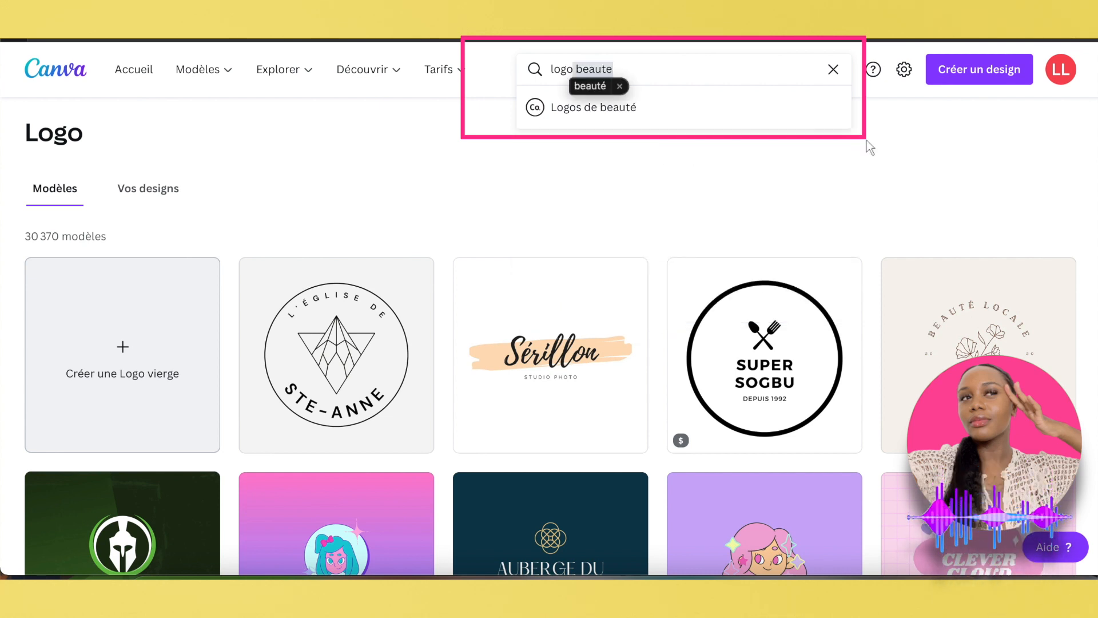
{"action": "key", "text": "Return"}
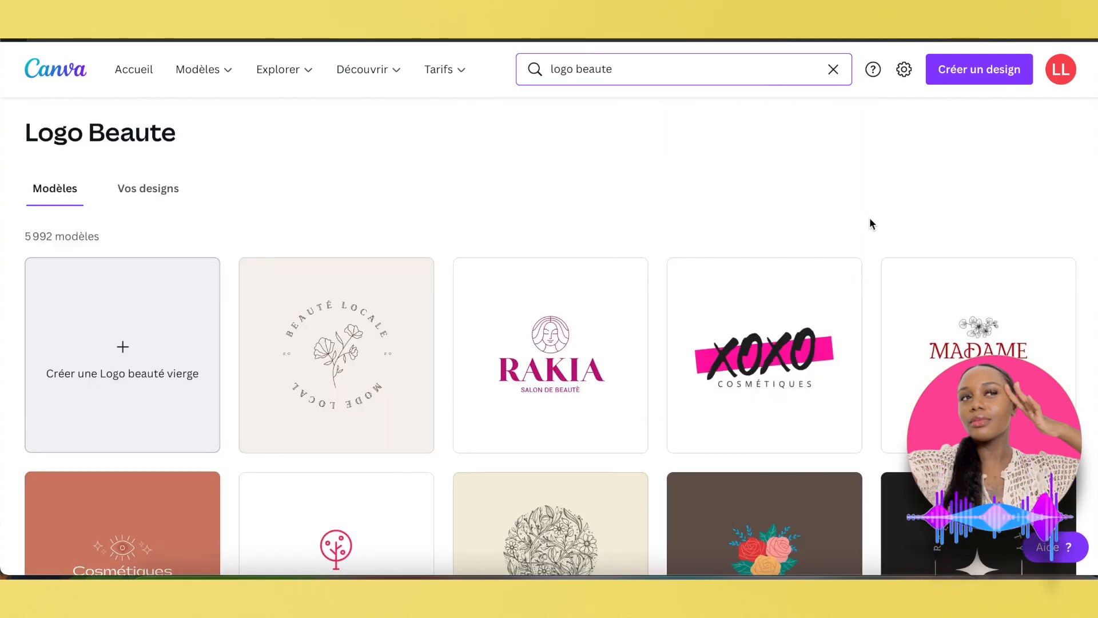
{"action": "scroll", "coordinate": [860, 240], "scroll_direction": "down", "scroll_amount": 8}
{"action": "scroll", "coordinate": [818, 194], "scroll_direction": "up", "scroll_amount": 7}
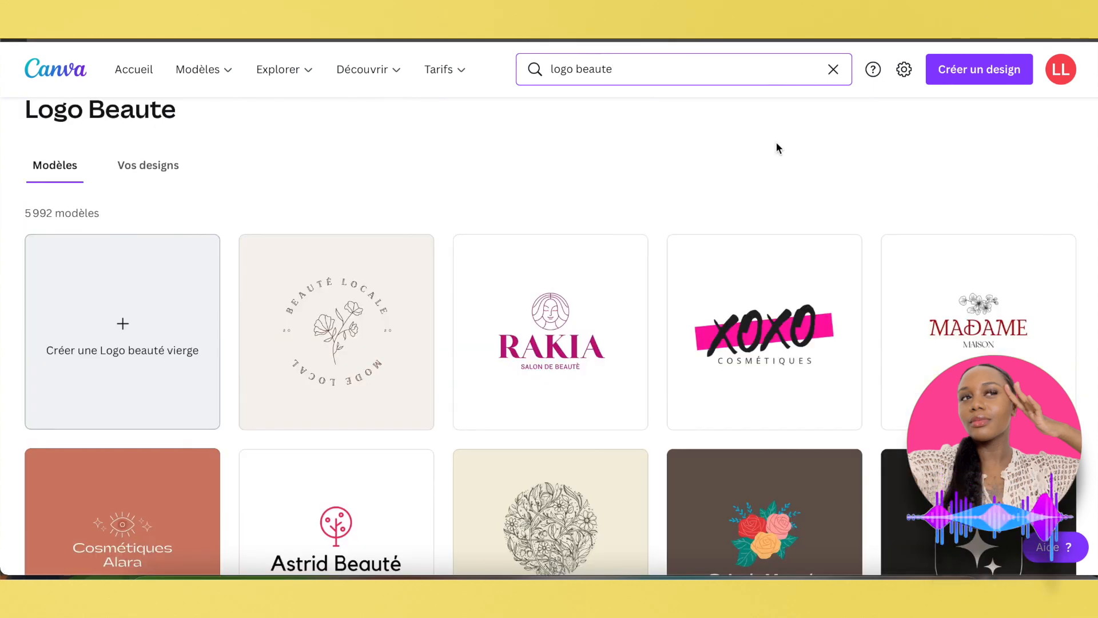
{"action": "left_click", "coordinate": [623, 269]}
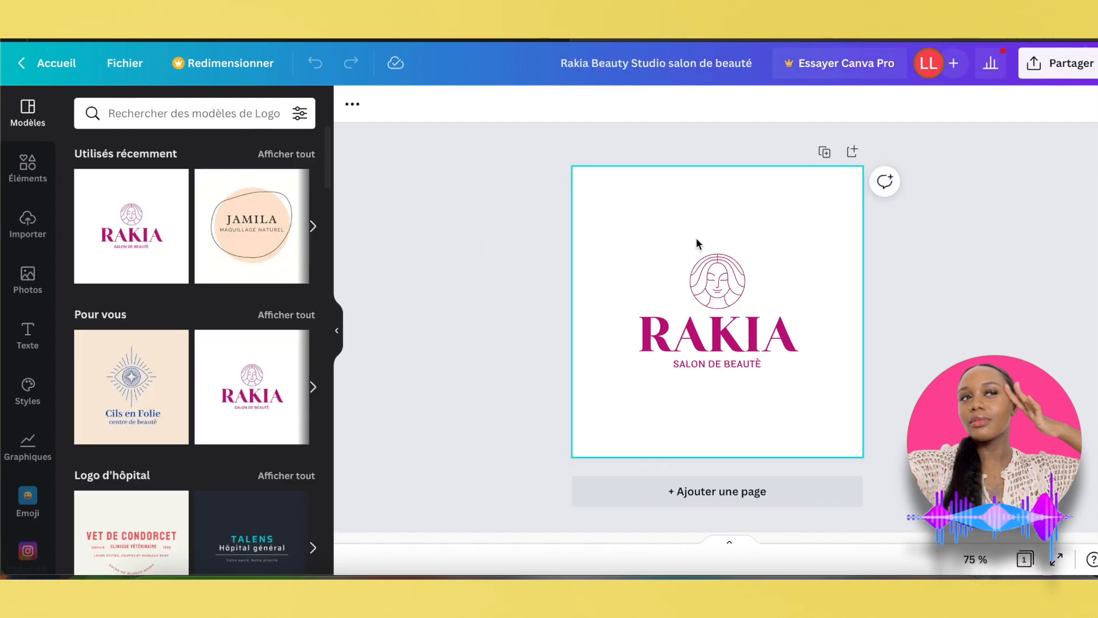
Step: Apply the recently used JAMILA Maquillage Naturel template to the page and replace its title with "LAUR COMPAGNY"
{"action": "left_click", "coordinate": [241, 244]}
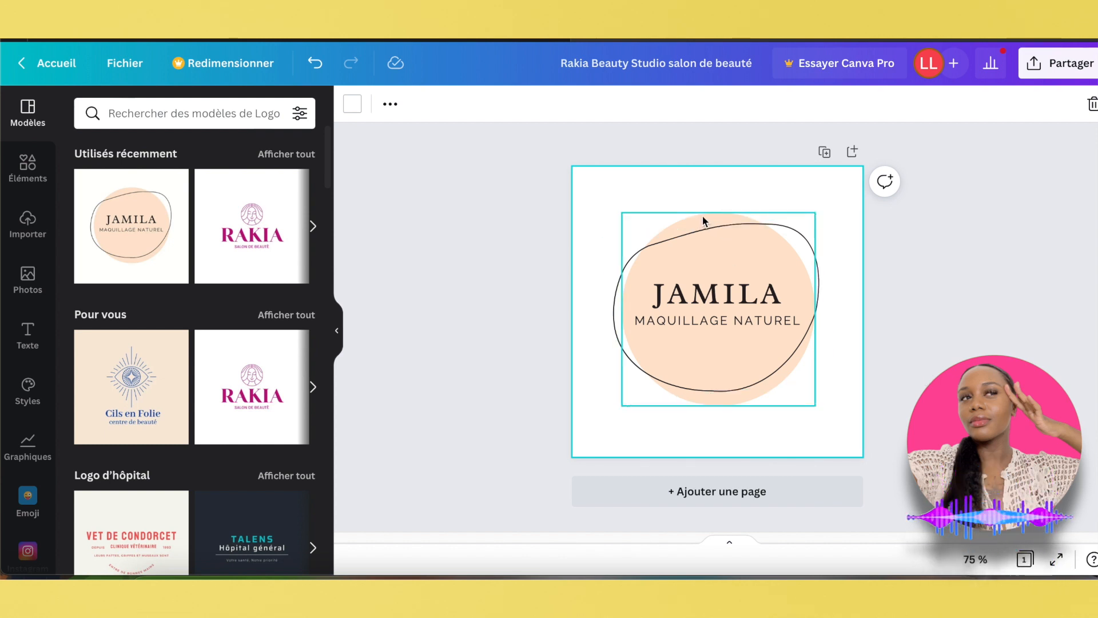
{"action": "left_click", "coordinate": [728, 295]}
{"action": "double_click", "coordinate": [734, 302]}
{"action": "left_click", "coordinate": [735, 304]}
{"action": "double_click", "coordinate": [735, 304]}
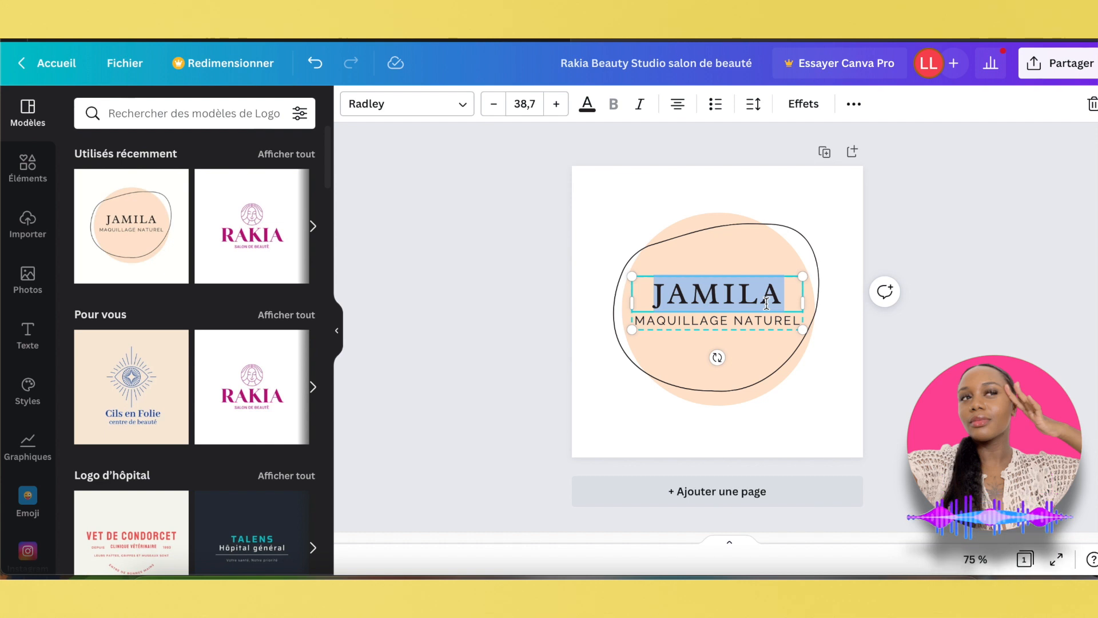
{"action": "type", "text": "LAUR COMPAGNY"}
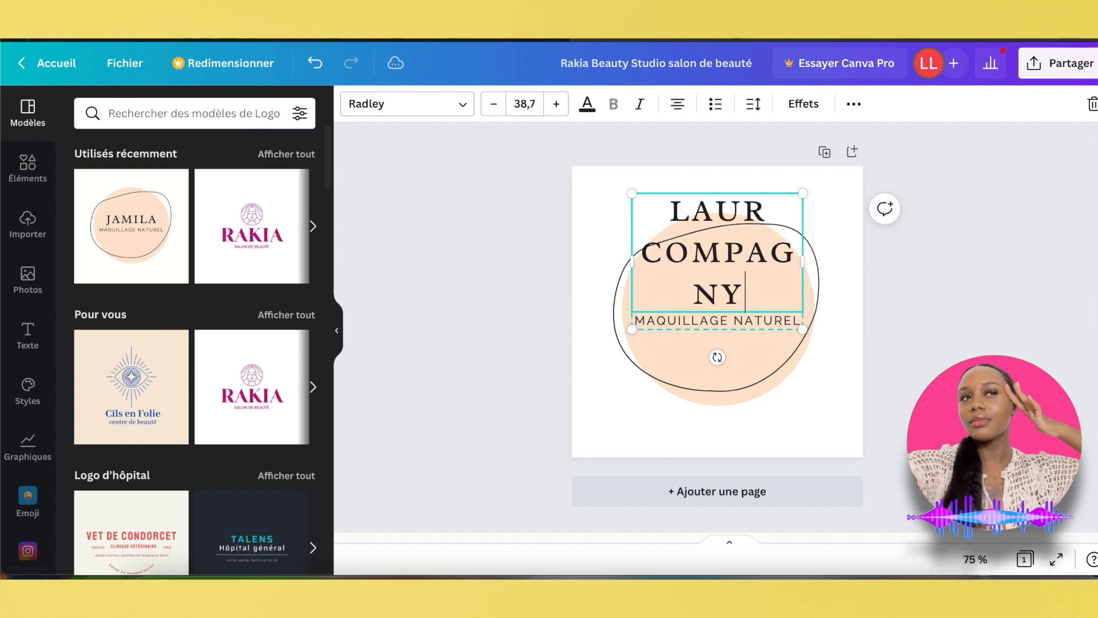
{"action": "left_click", "coordinate": [713, 220]}
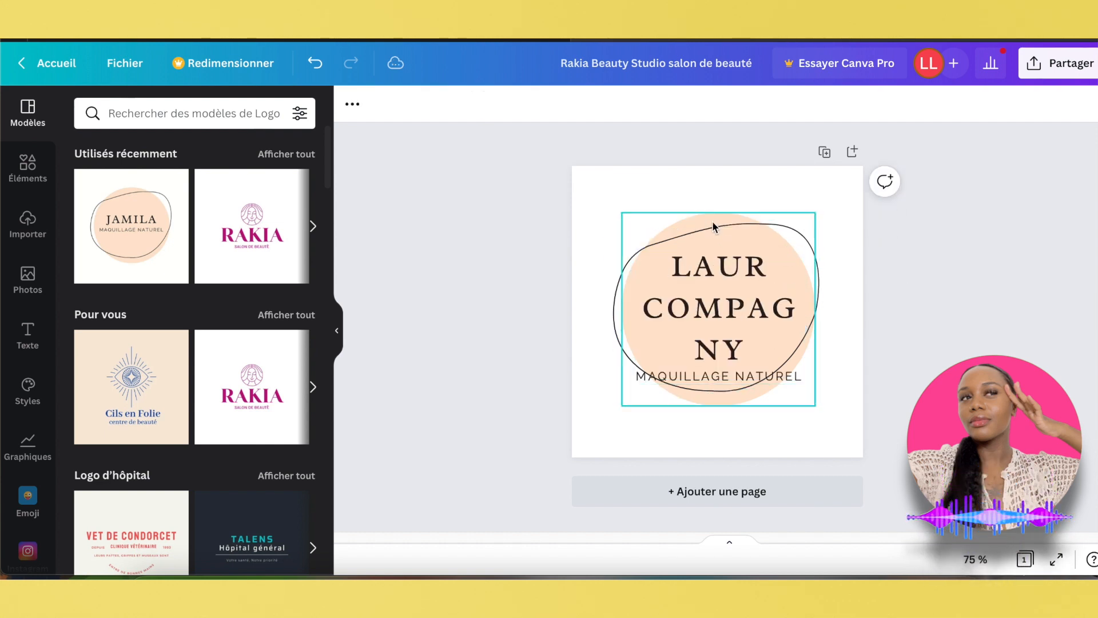
{"action": "left_click", "coordinate": [707, 193]}
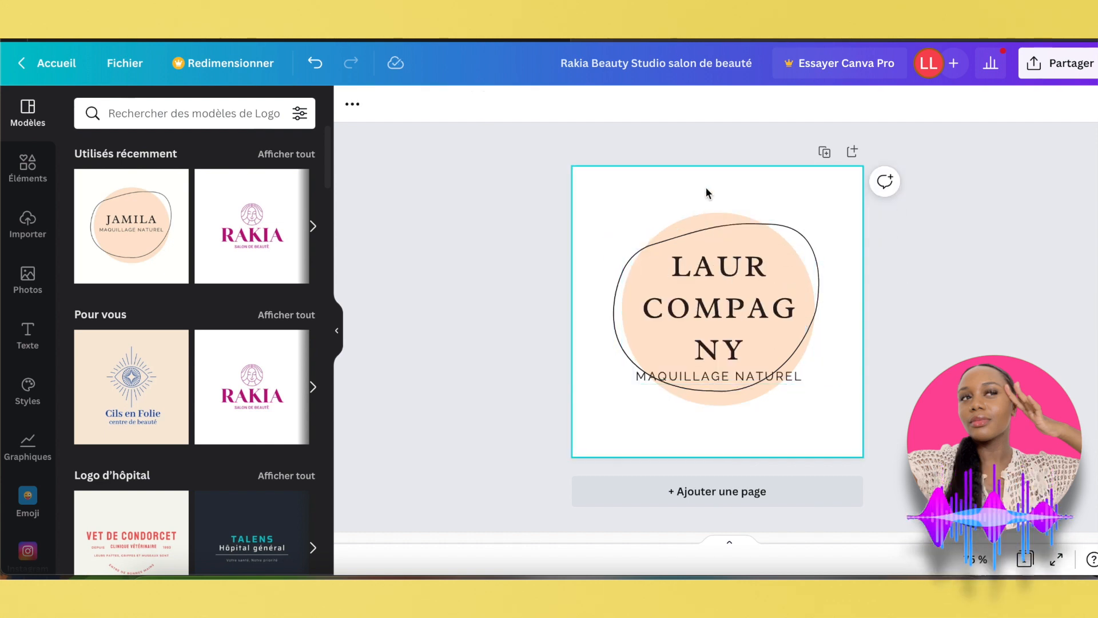
Step: Recolour the peach circle behind the logo text with the light violet default colour
{"action": "left_click", "coordinate": [709, 224]}
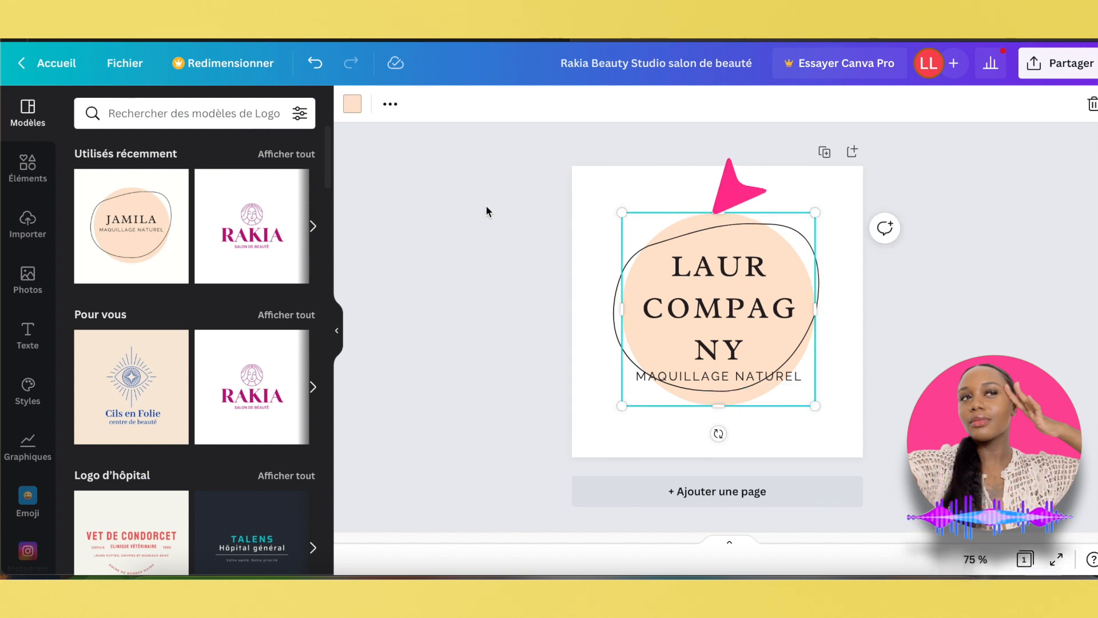
{"action": "left_click", "coordinate": [353, 106]}
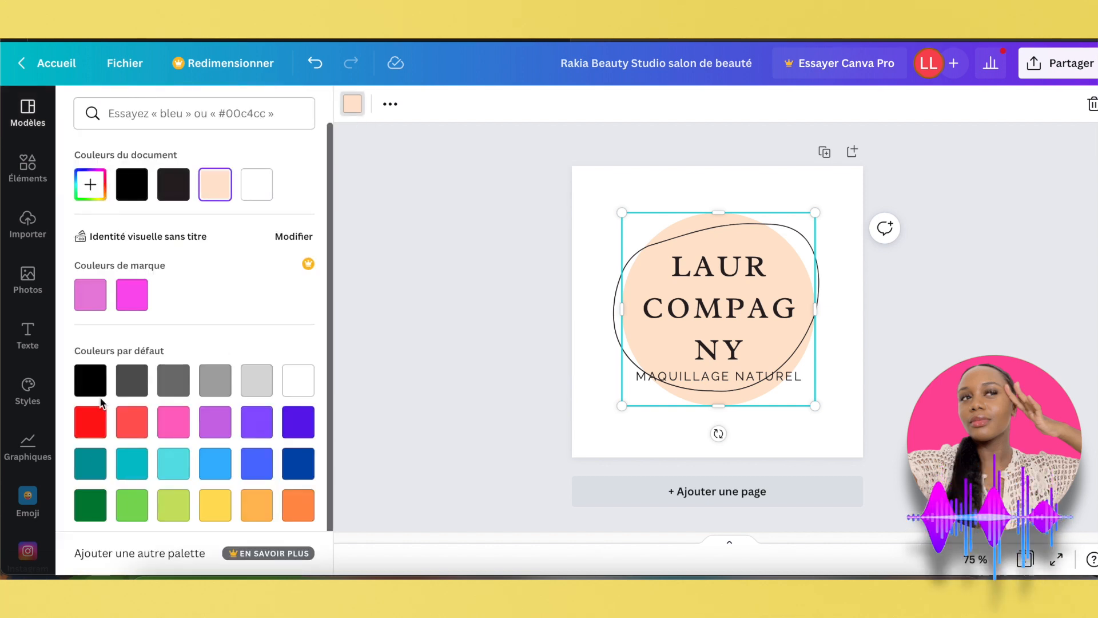
{"action": "left_click", "coordinate": [257, 422]}
{"action": "left_click", "coordinate": [869, 296]}
Step: Widen the logo's text group so that "COMPAGNY" fits on a single line
{"action": "left_click", "coordinate": [754, 307]}
{"action": "left_click", "coordinate": [754, 307]}
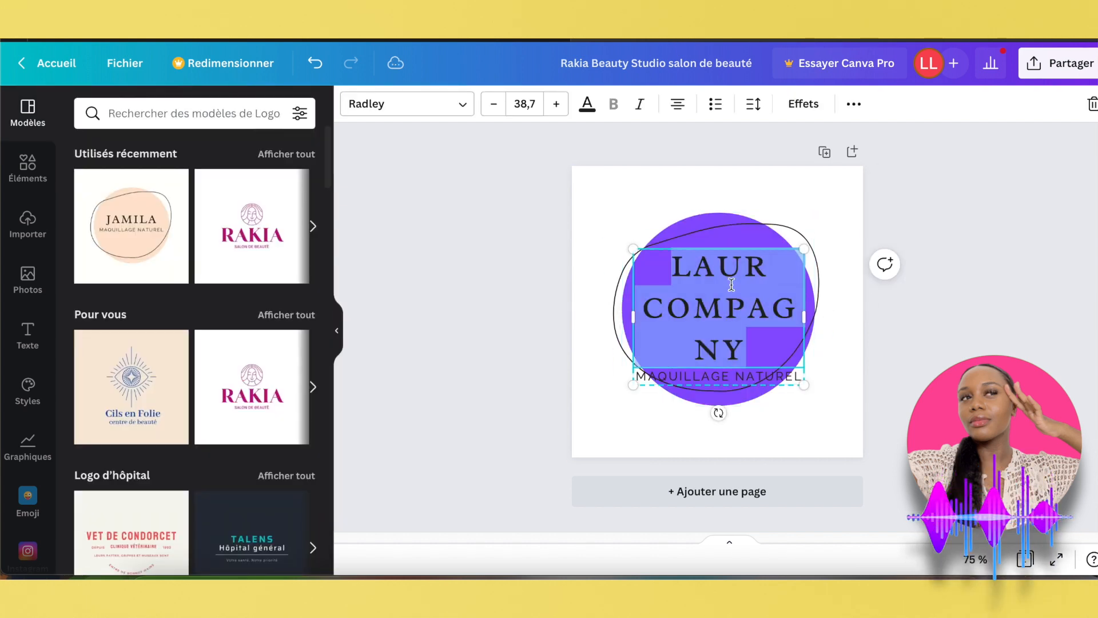
{"action": "left_click_drag", "start_coordinate": [802, 317], "coordinate": [743, 316]}
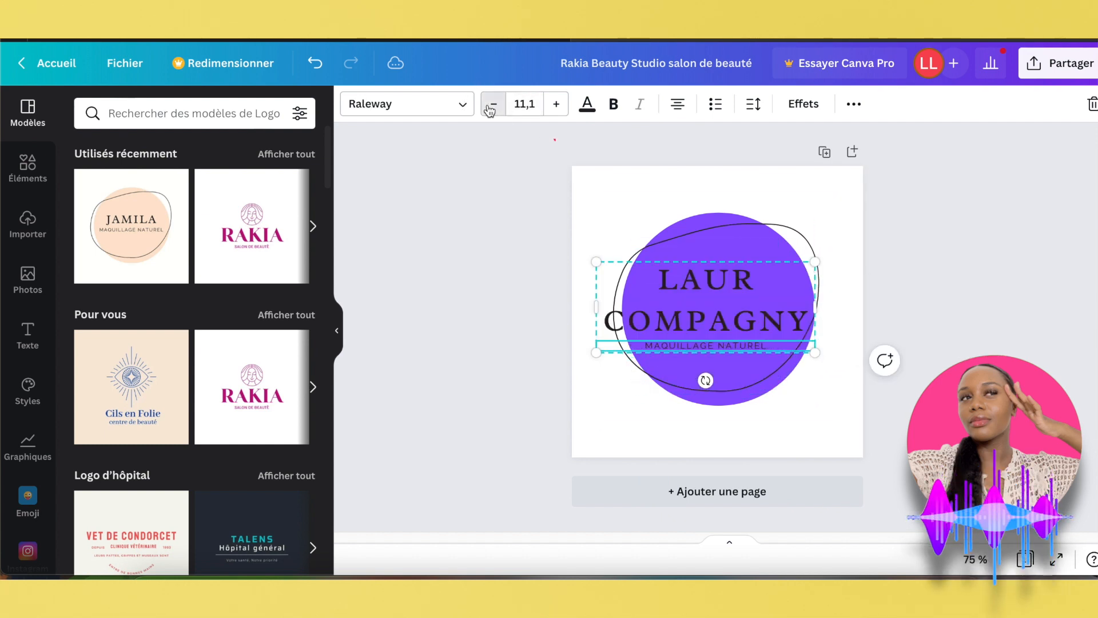
Step: Reduce the "LAUR COMPAGNY" title's font size to 33.7 and centre the text group over the violet circle
{"action": "left_click", "coordinate": [707, 277]}
{"action": "left_click", "coordinate": [707, 277]}
{"action": "left_click", "coordinate": [493, 104]}
{"action": "left_click", "coordinate": [493, 103]}
{"action": "left_click", "coordinate": [494, 103]}
{"action": "left_click", "coordinate": [494, 104]}
{"action": "left_click", "coordinate": [494, 104]}
{"action": "left_click", "coordinate": [1073, 295]}
{"action": "left_click_drag", "start_coordinate": [742, 289], "coordinate": [755, 286]}
Step: View the title's text colour palette, and open the elements library with its search suggestions
{"action": "left_click", "coordinate": [587, 104]}
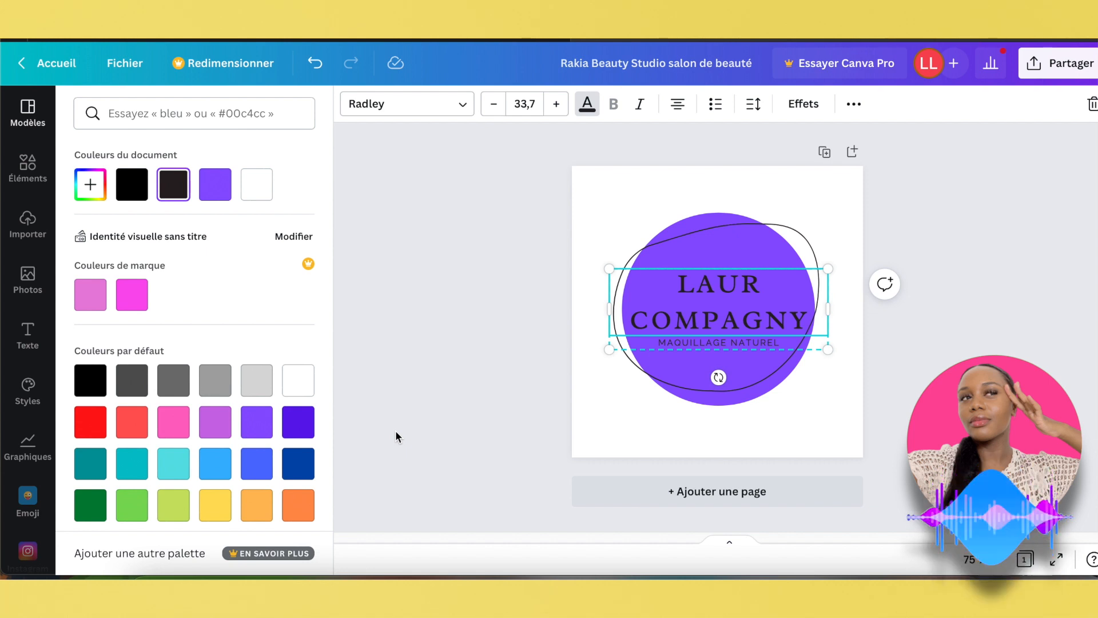
{"action": "left_click", "coordinate": [527, 366]}
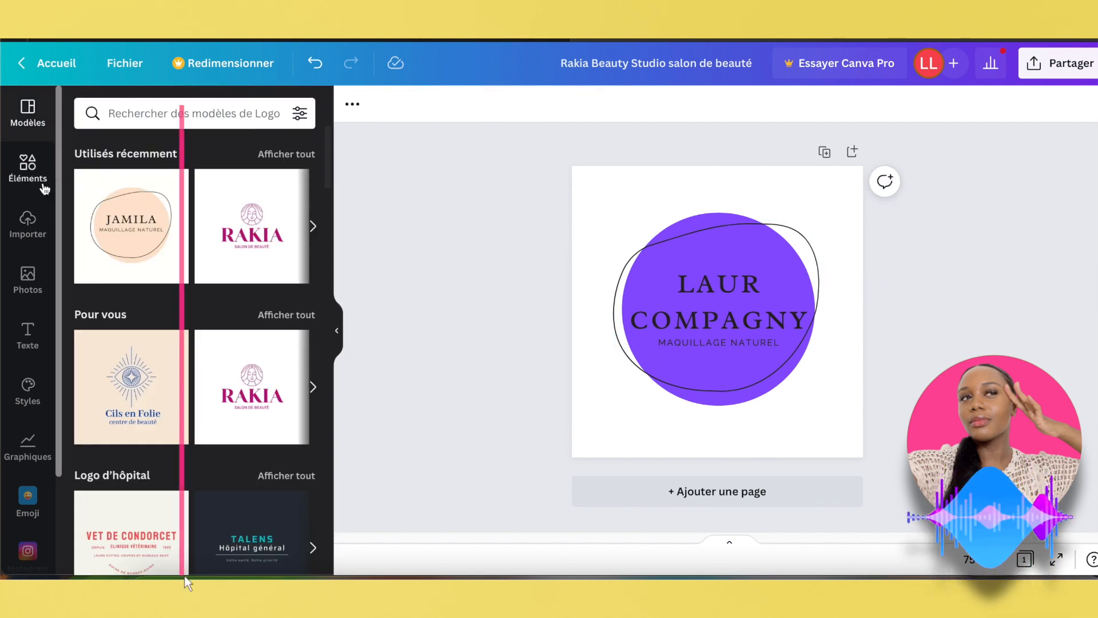
{"action": "left_click", "coordinate": [43, 165]}
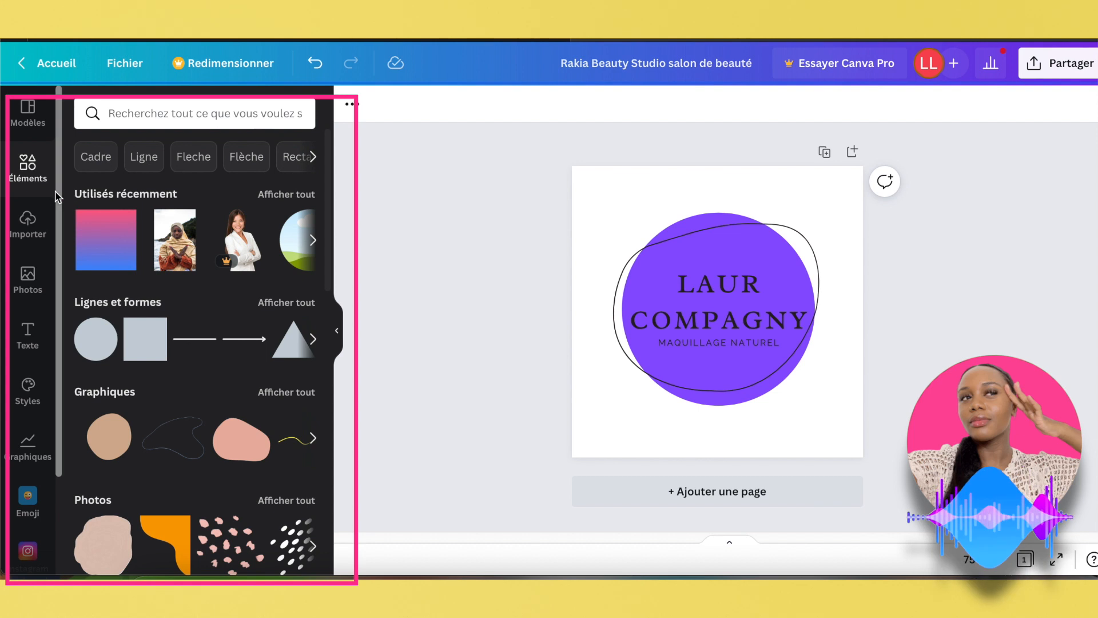
{"action": "left_click", "coordinate": [150, 112]}
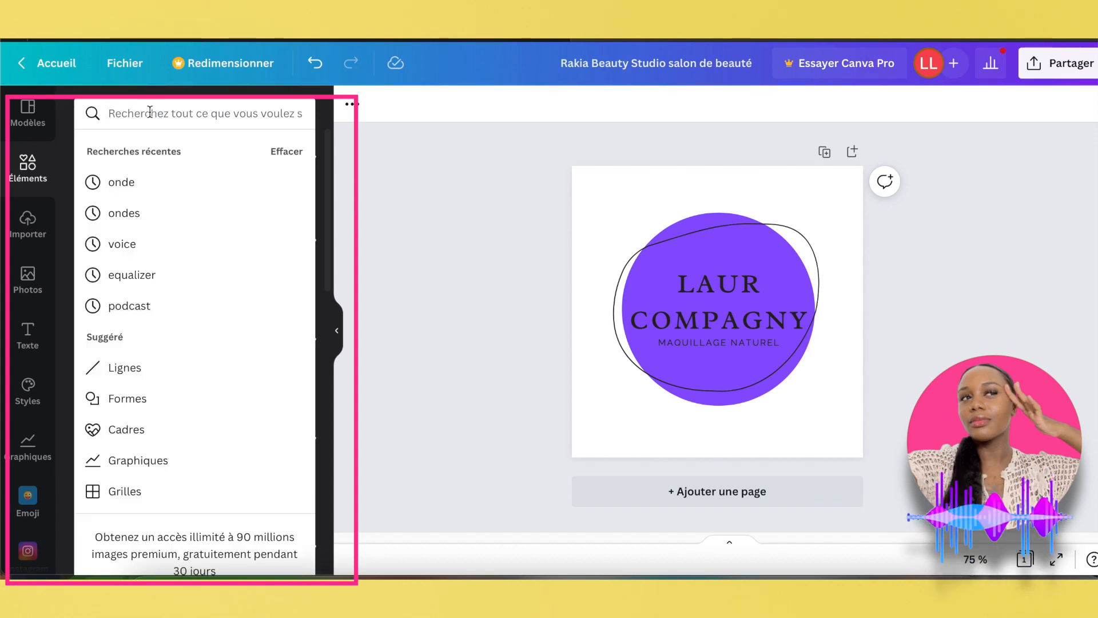
{"action": "key", "text": "Escape"}
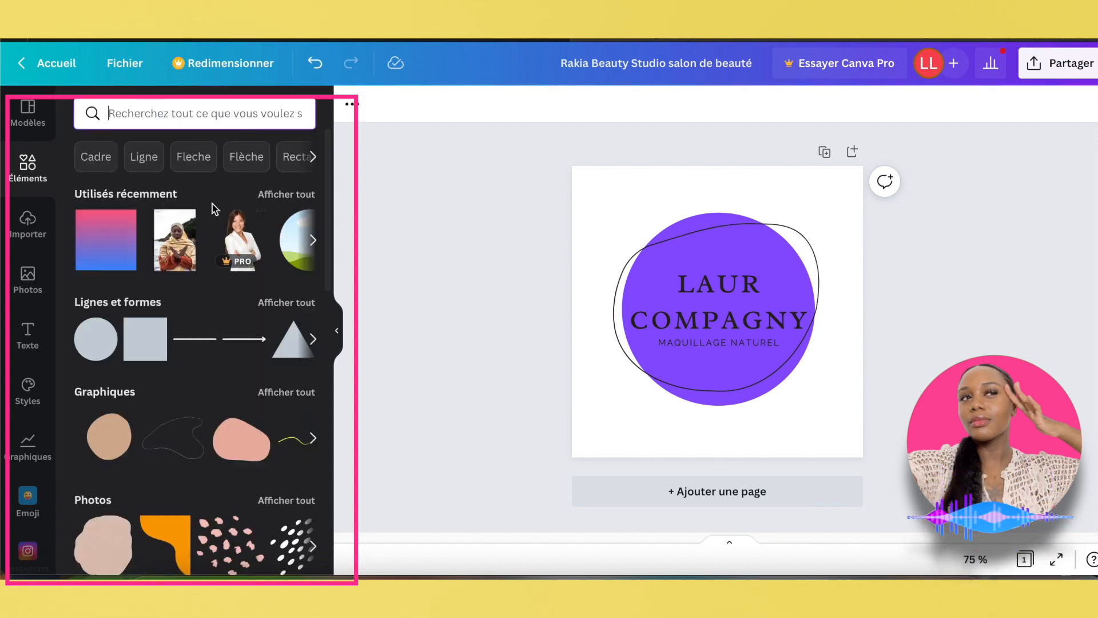
Step: Search the elements library for "etoile" and look through the photo results
{"action": "left_click", "coordinate": [179, 109]}
{"action": "type", "text": "etoile"}
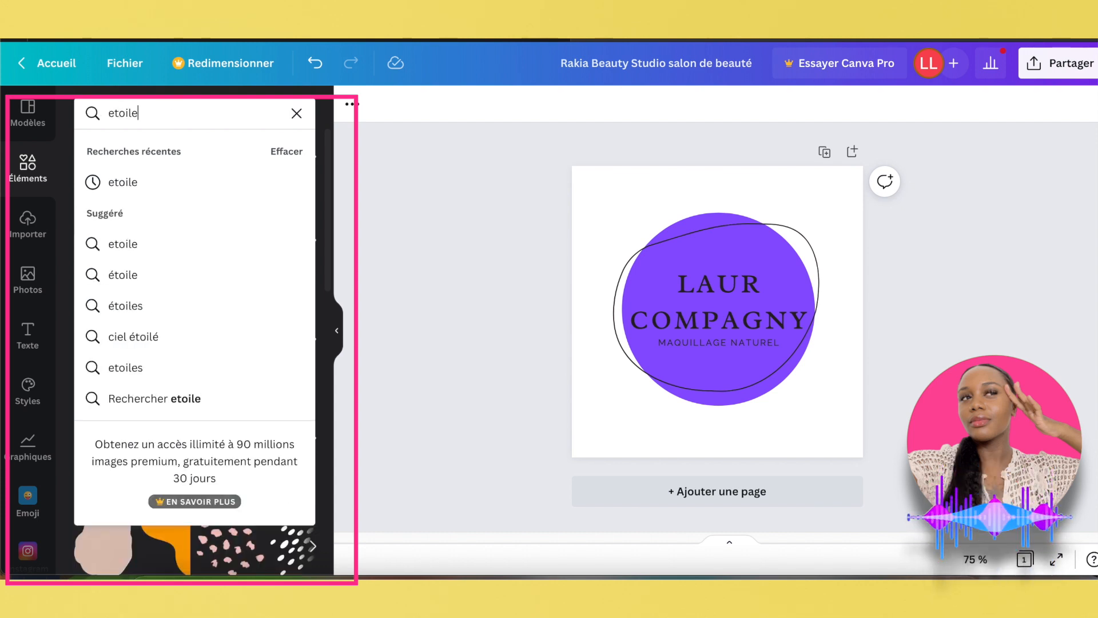
{"action": "key", "text": "Return"}
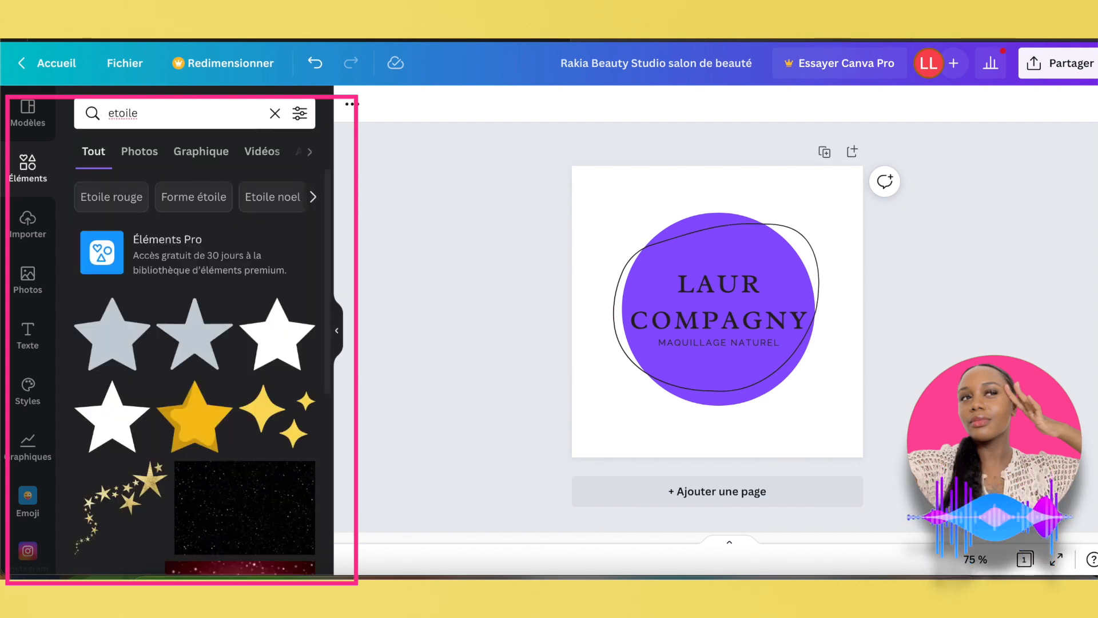
{"action": "left_click", "coordinate": [142, 153]}
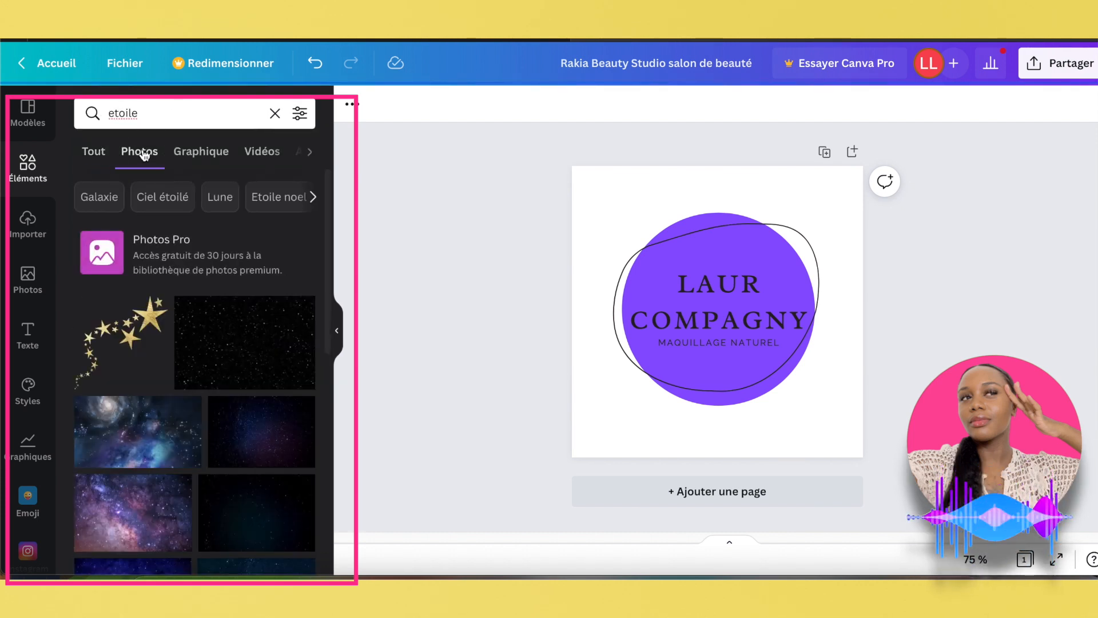
{"action": "scroll", "coordinate": [223, 387], "scroll_direction": "down", "scroll_amount": 1}
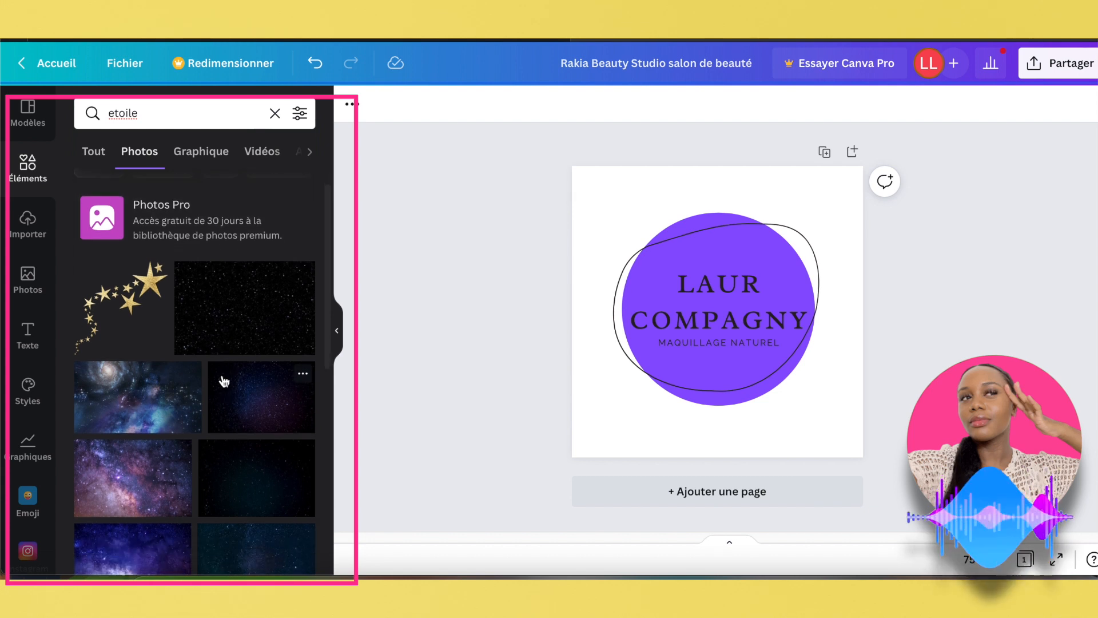
Step: Add the yellow sparkles graphic at the violet circle's upper-left edge, and place the scattered orange stars graphic over the logo
{"action": "left_click", "coordinate": [202, 153]}
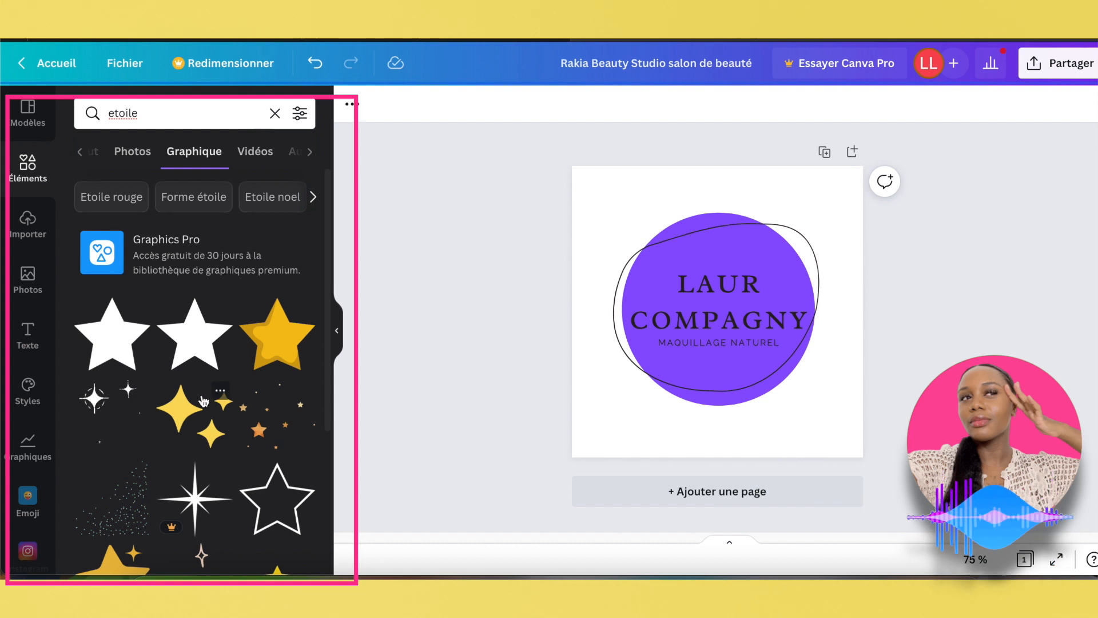
{"action": "left_click", "coordinate": [209, 433]}
{"action": "left_click_drag", "start_coordinate": [717, 312], "coordinate": [630, 215]}
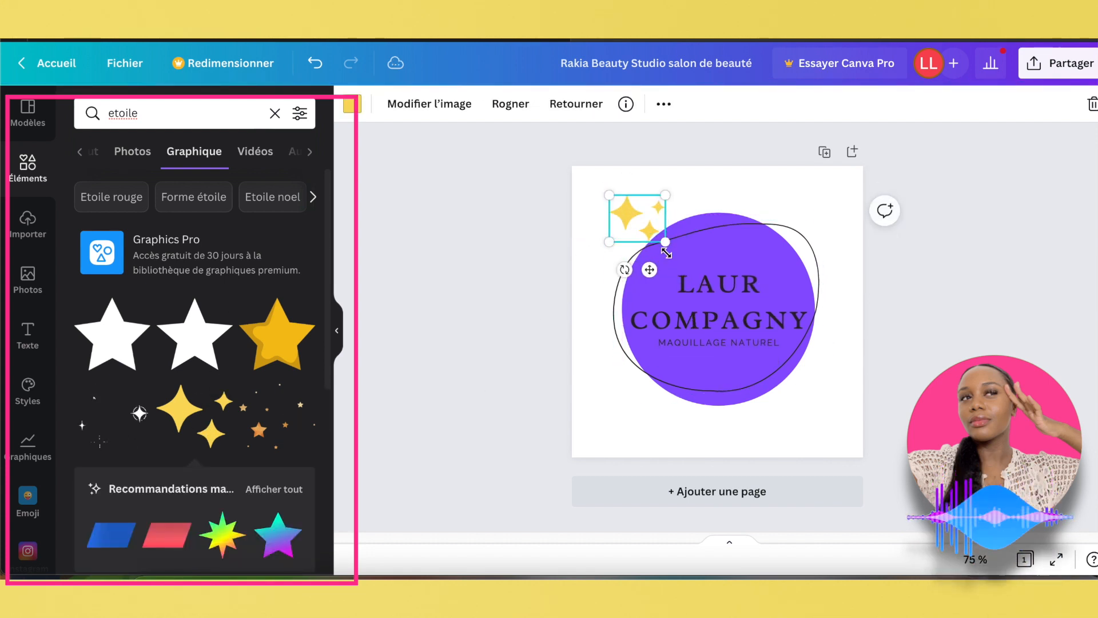
{"action": "left_click", "coordinate": [275, 421]}
Step: Look through the video and audio results for "etoile", the uploaded media, and the photo library with its recent searches
{"action": "left_click", "coordinate": [254, 151]}
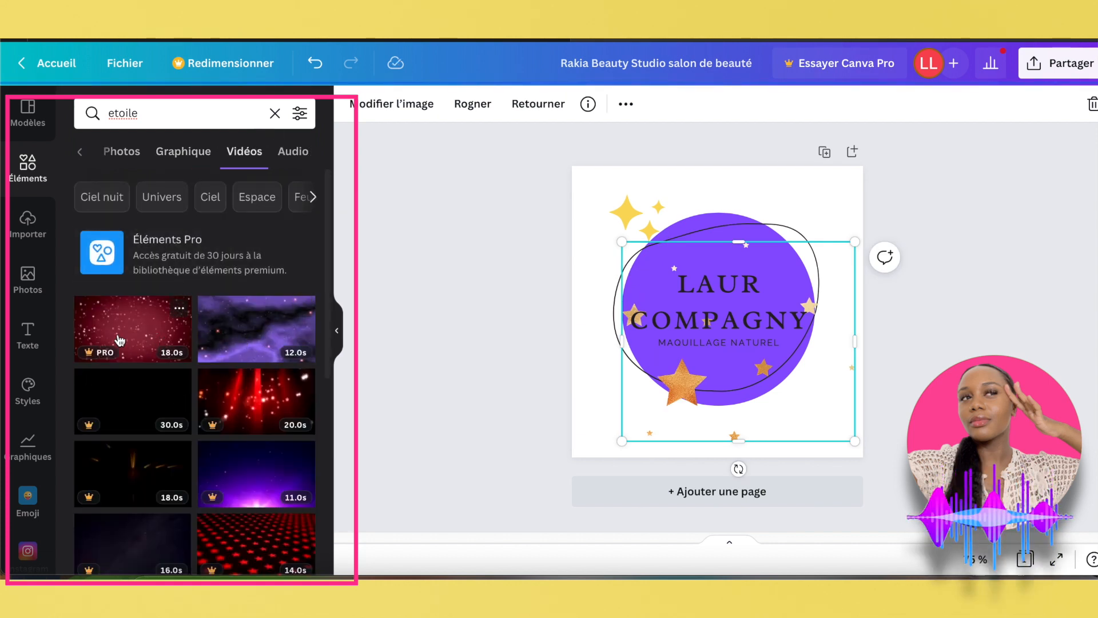
{"action": "left_click", "coordinate": [282, 152]}
{"action": "left_click", "coordinate": [38, 229]}
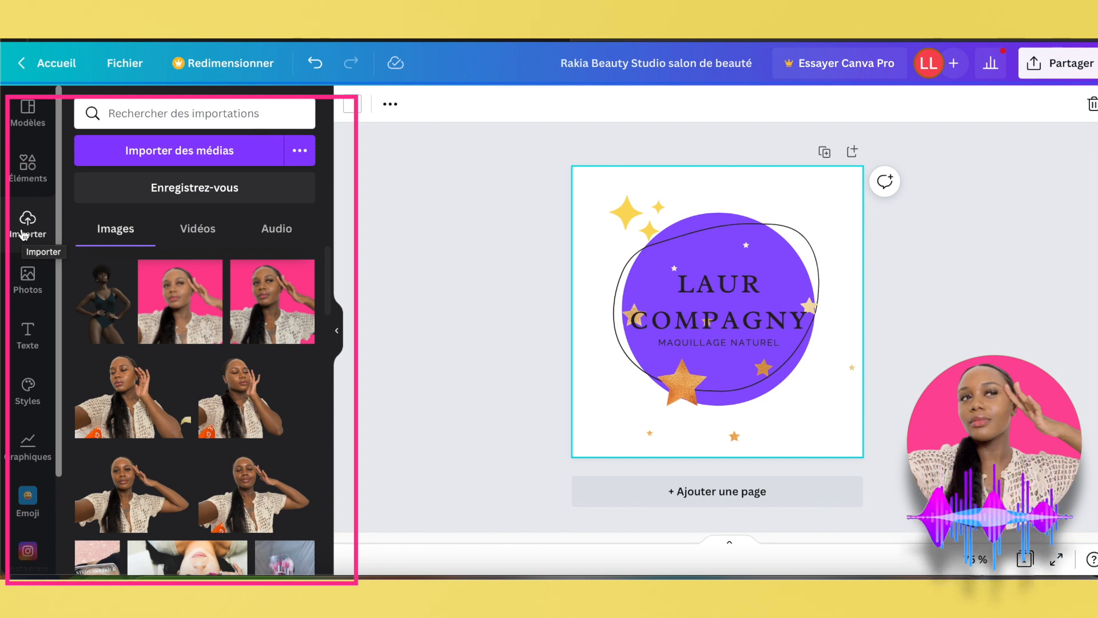
{"action": "left_click", "coordinate": [33, 297]}
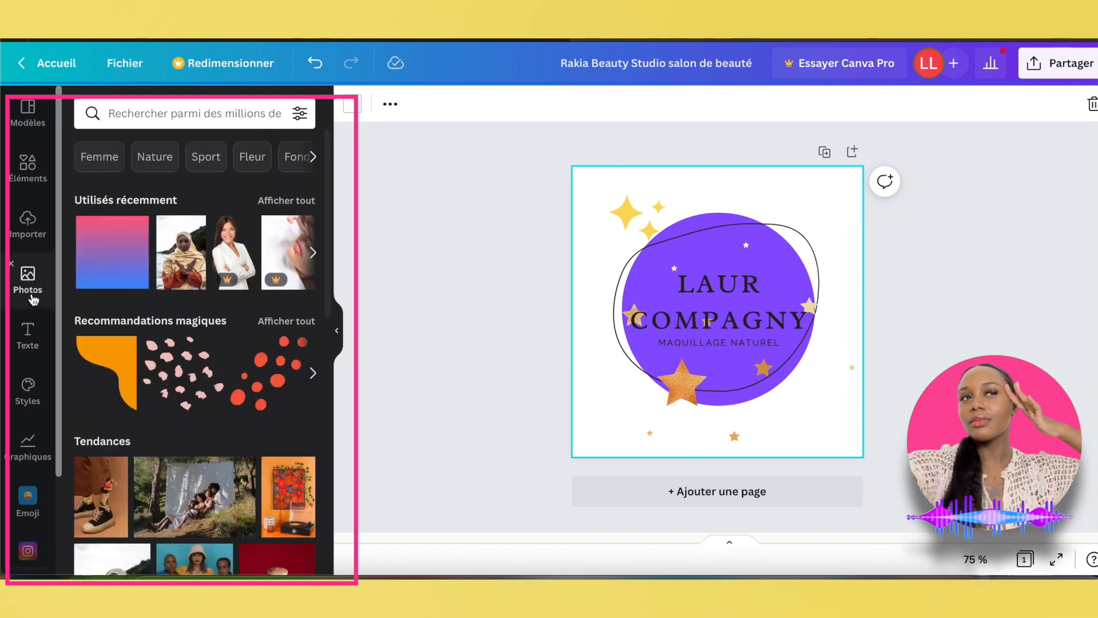
{"action": "left_click", "coordinate": [272, 117]}
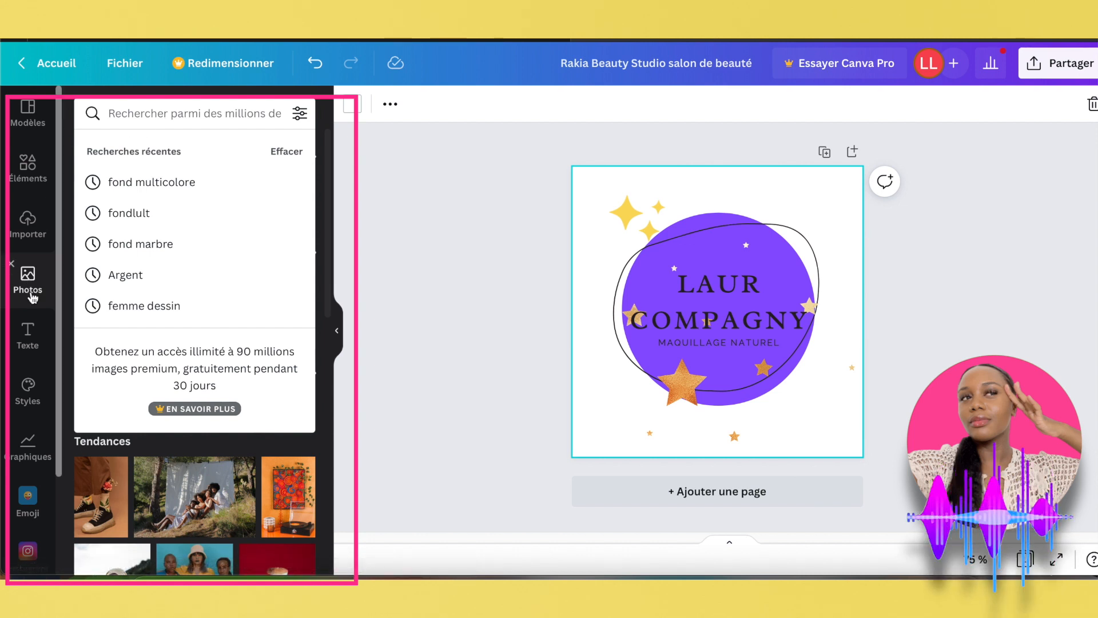
Step: Look through the text options and font combinations, and view the trending style sets
{"action": "left_click", "coordinate": [28, 334]}
{"action": "scroll", "coordinate": [312, 359], "scroll_direction": "down", "scroll_amount": 5}
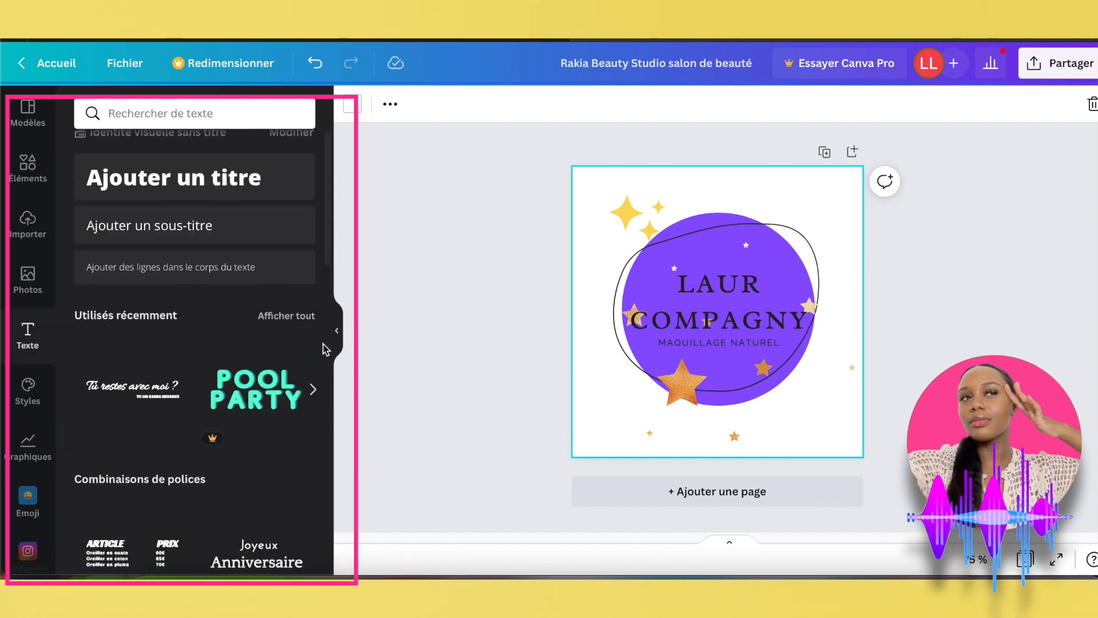
{"action": "scroll", "coordinate": [312, 359], "scroll_direction": "down", "scroll_amount": 1}
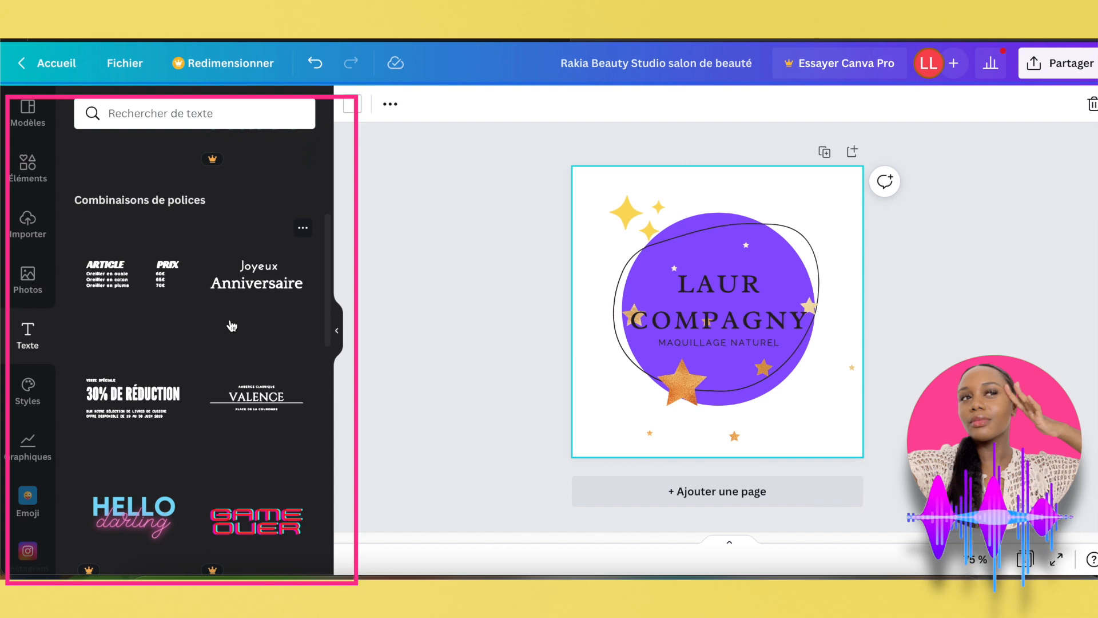
{"action": "scroll", "coordinate": [260, 397], "scroll_direction": "down", "scroll_amount": 5}
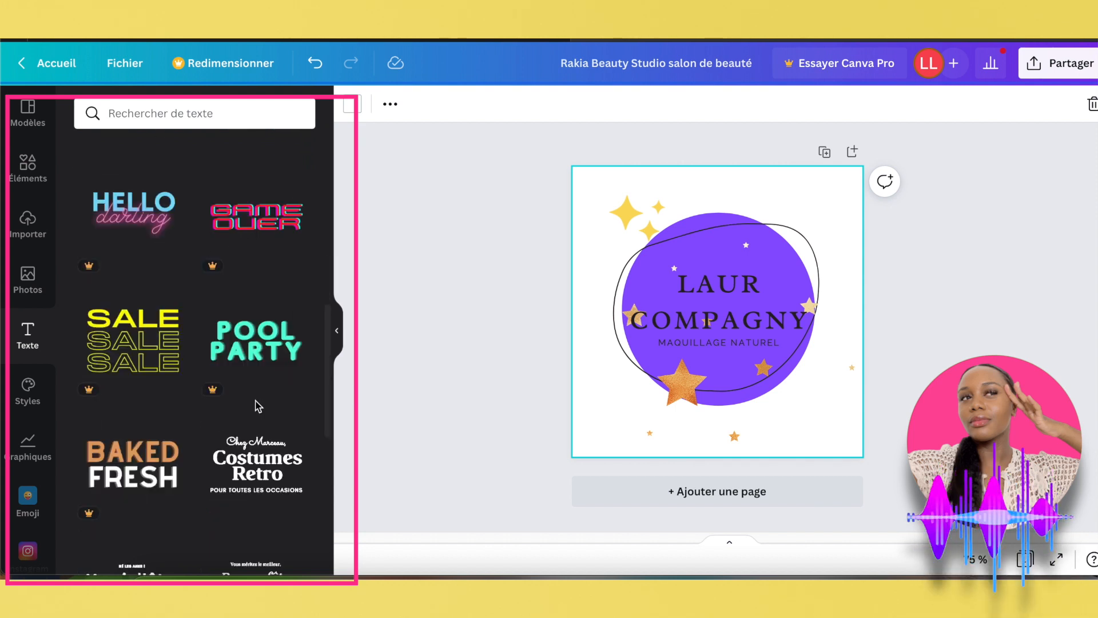
{"action": "scroll", "coordinate": [257, 400], "scroll_direction": "up", "scroll_amount": 5}
{"action": "scroll", "coordinate": [255, 381], "scroll_direction": "down", "scroll_amount": 9}
{"action": "scroll", "coordinate": [254, 378], "scroll_direction": "down", "scroll_amount": 5}
{"action": "scroll", "coordinate": [252, 372], "scroll_direction": "up", "scroll_amount": 3}
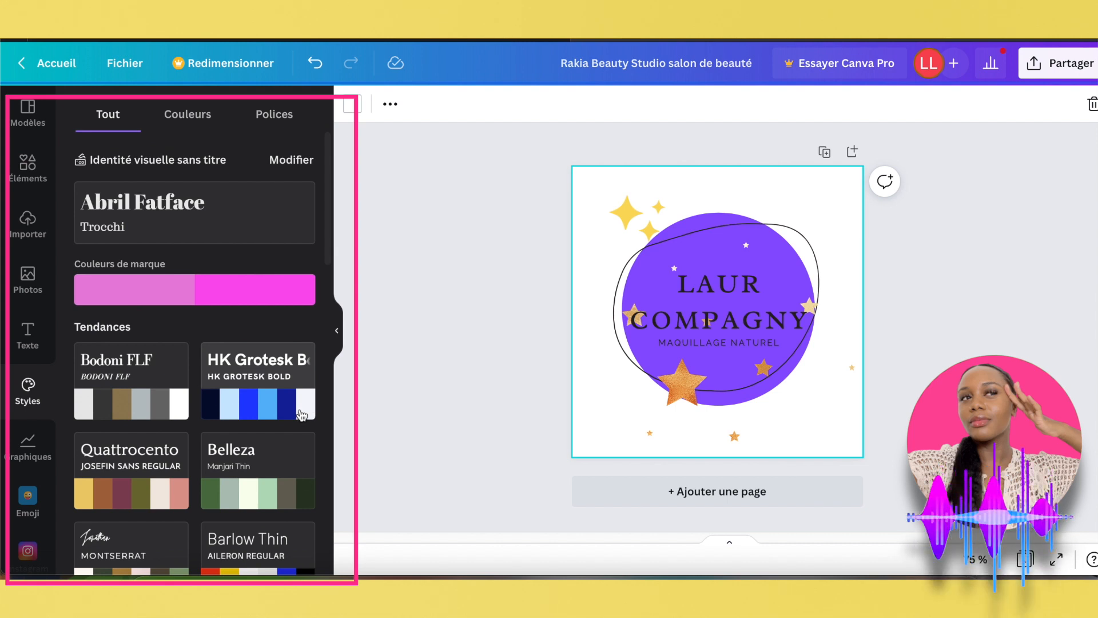
Step: Try the Belleza / Manjari Thin style set and the Caveat / Muli Black style set on the logo
{"action": "scroll", "coordinate": [284, 367], "scroll_direction": "down", "scroll_amount": 3}
{"action": "left_click", "coordinate": [257, 289]}
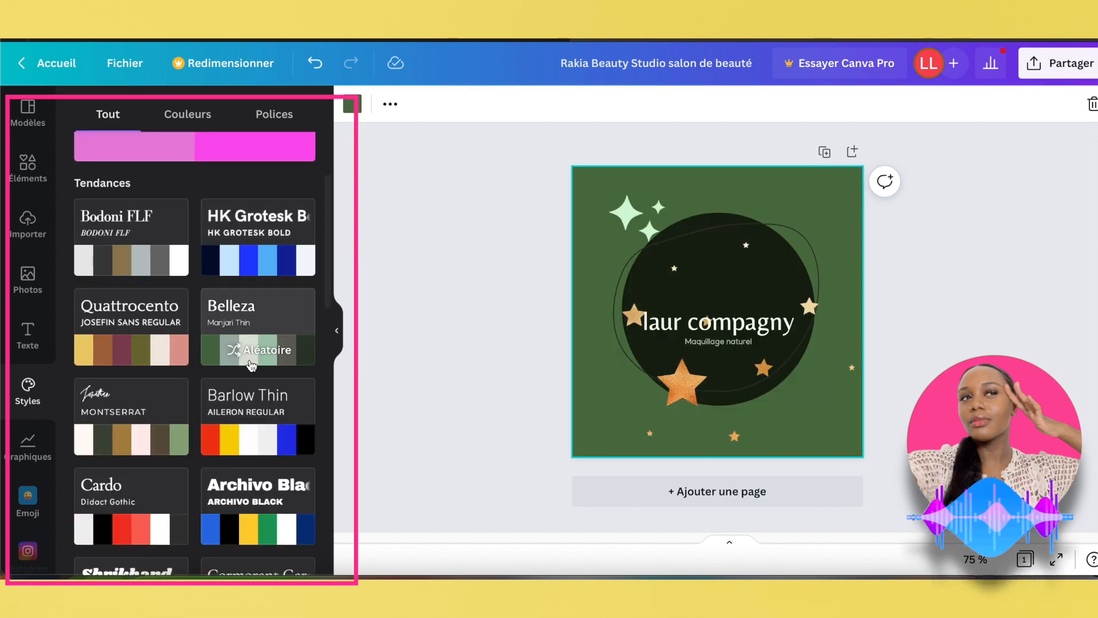
{"action": "scroll", "coordinate": [241, 400], "scroll_direction": "down", "scroll_amount": 6}
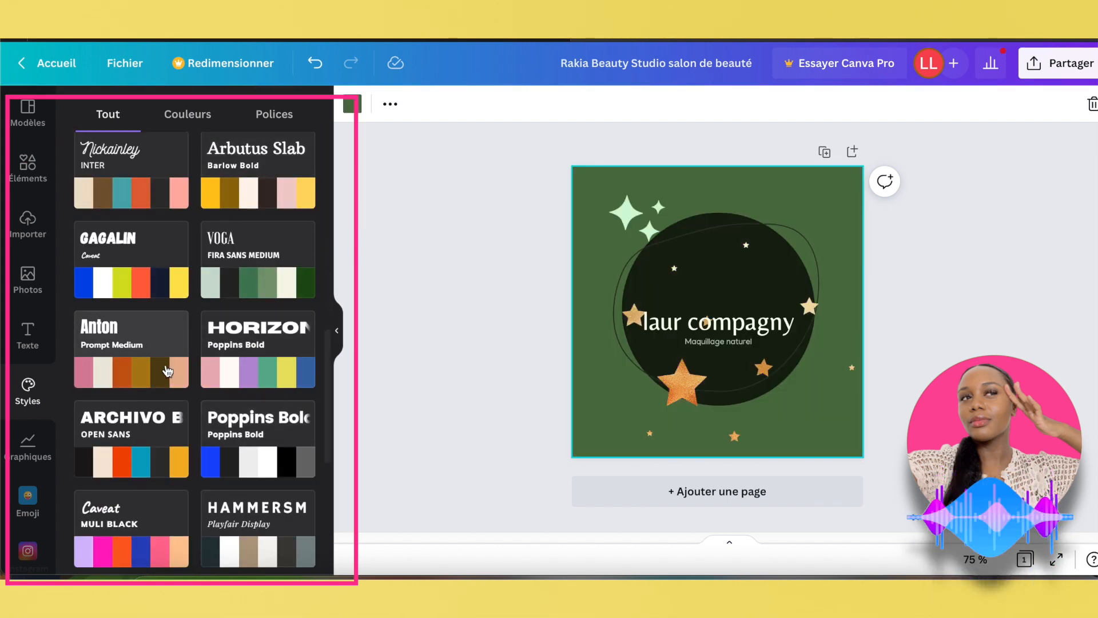
{"action": "scroll", "coordinate": [200, 420], "scroll_direction": "down", "scroll_amount": 3}
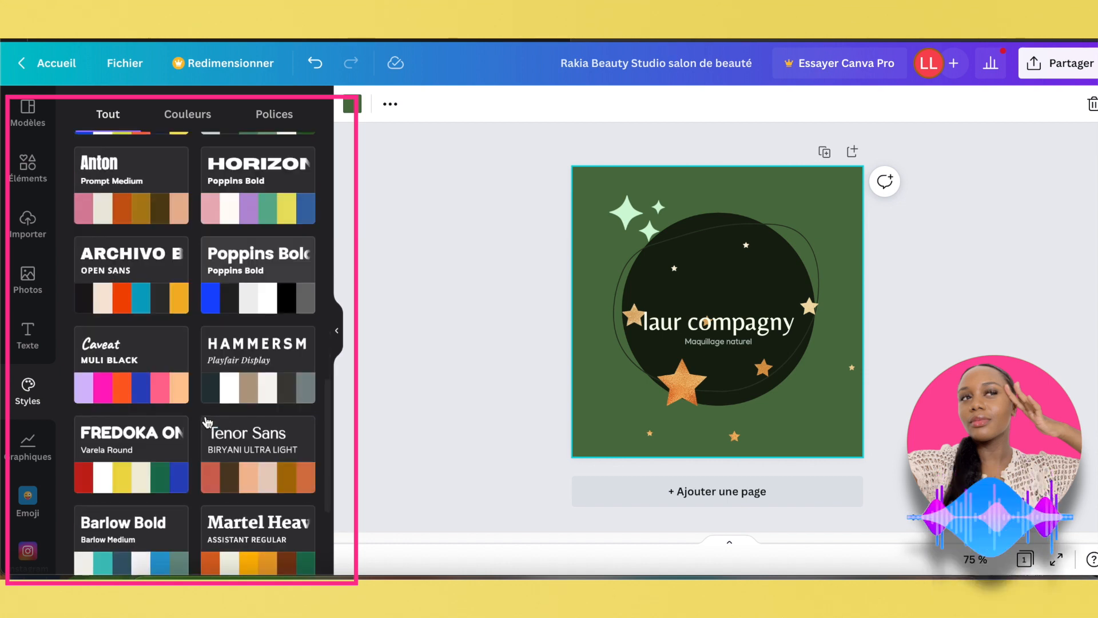
{"action": "left_click", "coordinate": [176, 401]}
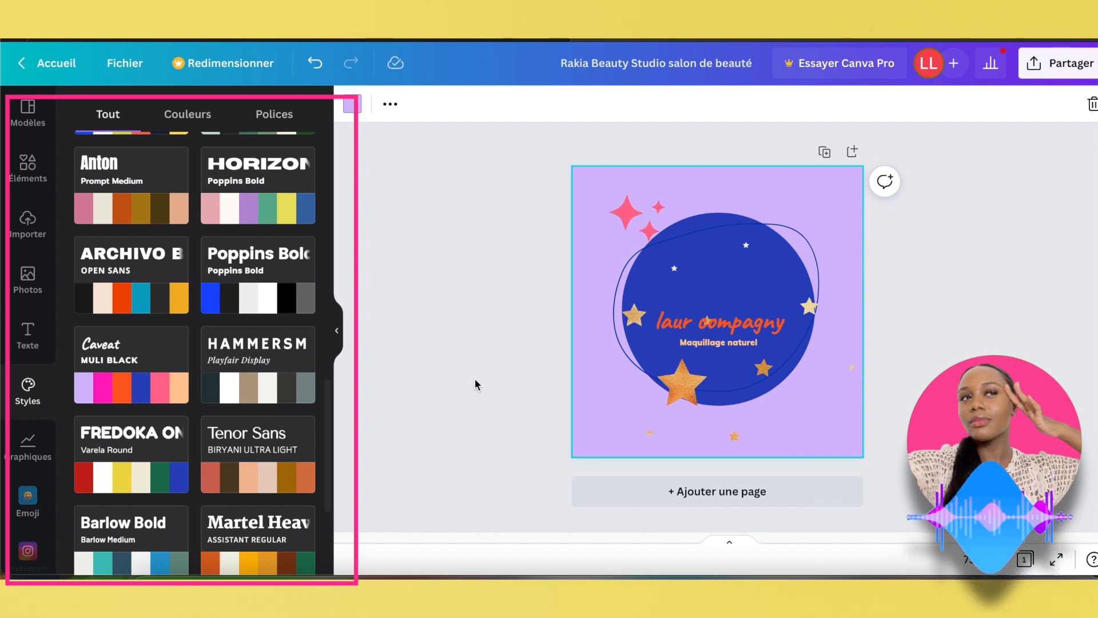
Step: Try the Roxborough / Montserrat style set, and apply the Glacial Indifference / HK Grotesk Light style set to the logo
{"action": "scroll", "coordinate": [191, 426], "scroll_direction": "down", "scroll_amount": 4}
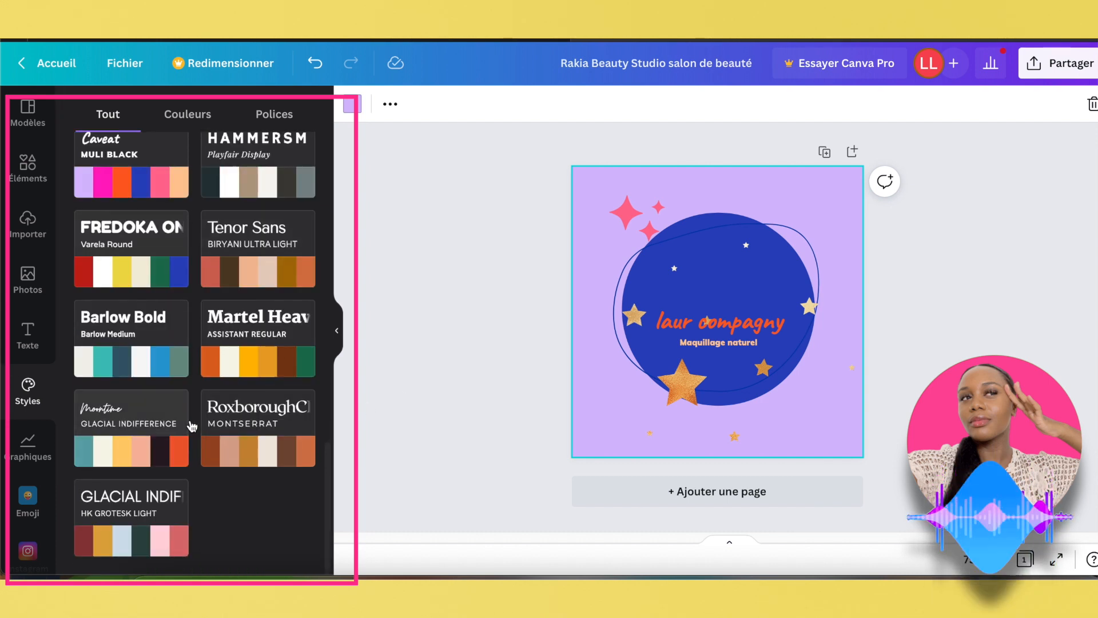
{"action": "left_click", "coordinate": [267, 443]}
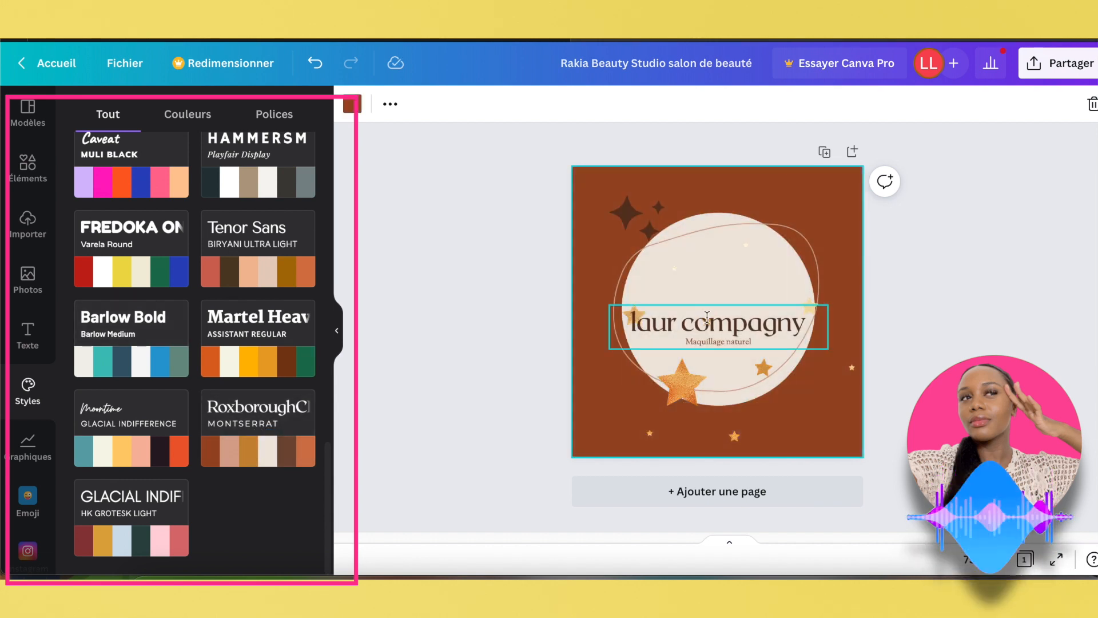
{"action": "left_click", "coordinate": [712, 325]}
{"action": "double_click", "coordinate": [712, 326]}
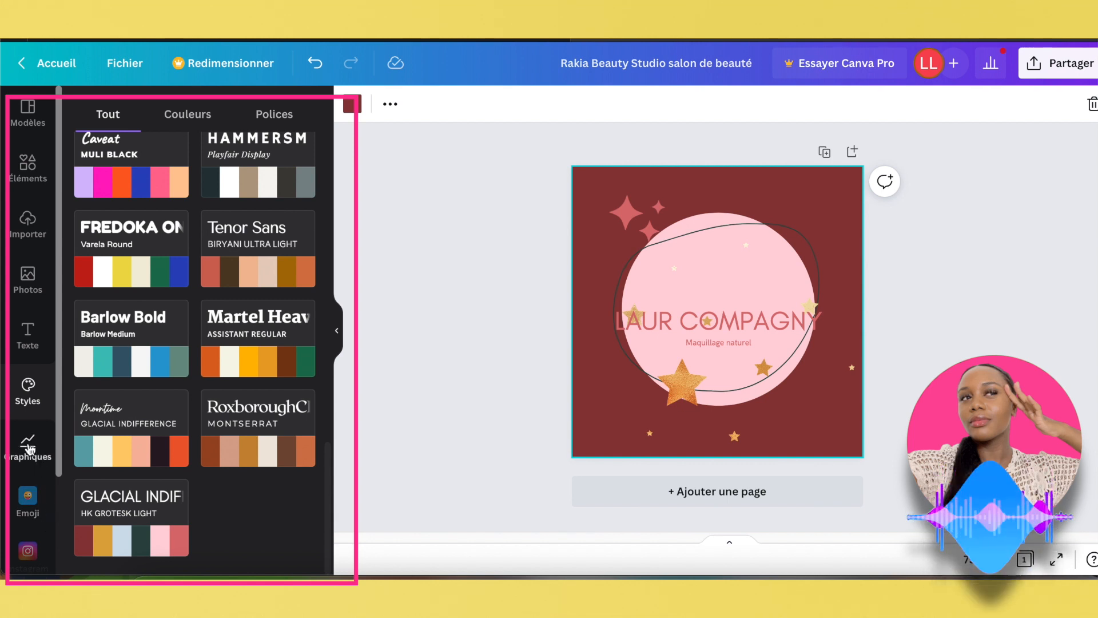
Step: Look through the available charts and the catalogue of additional Canva apps
{"action": "left_click", "coordinate": [29, 445]}
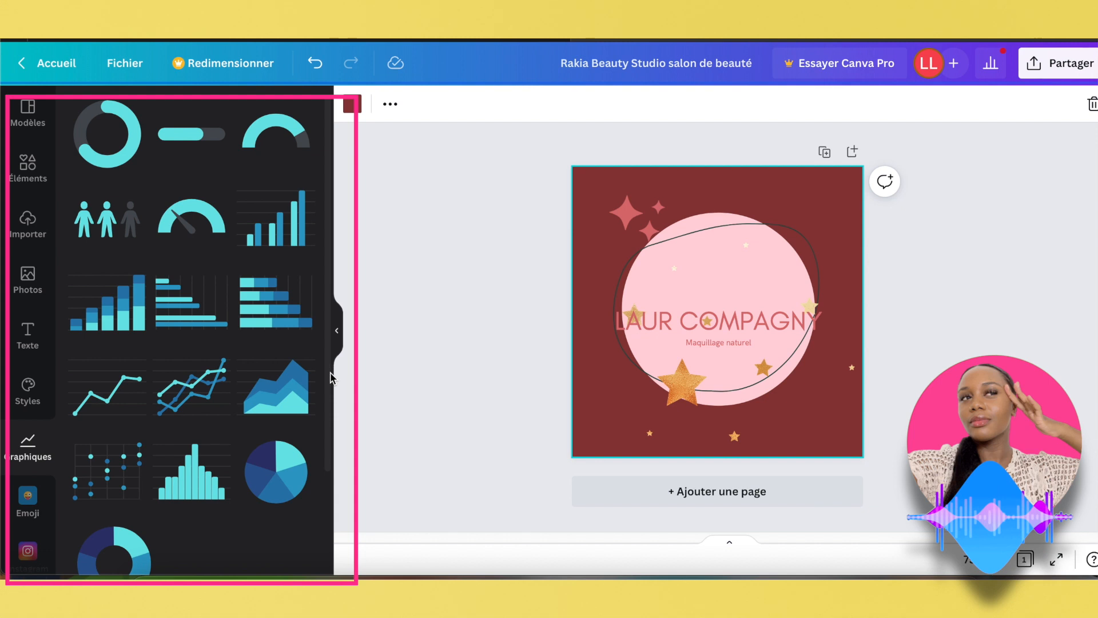
{"action": "scroll", "coordinate": [31, 540], "scroll_direction": "down", "scroll_amount": 3}
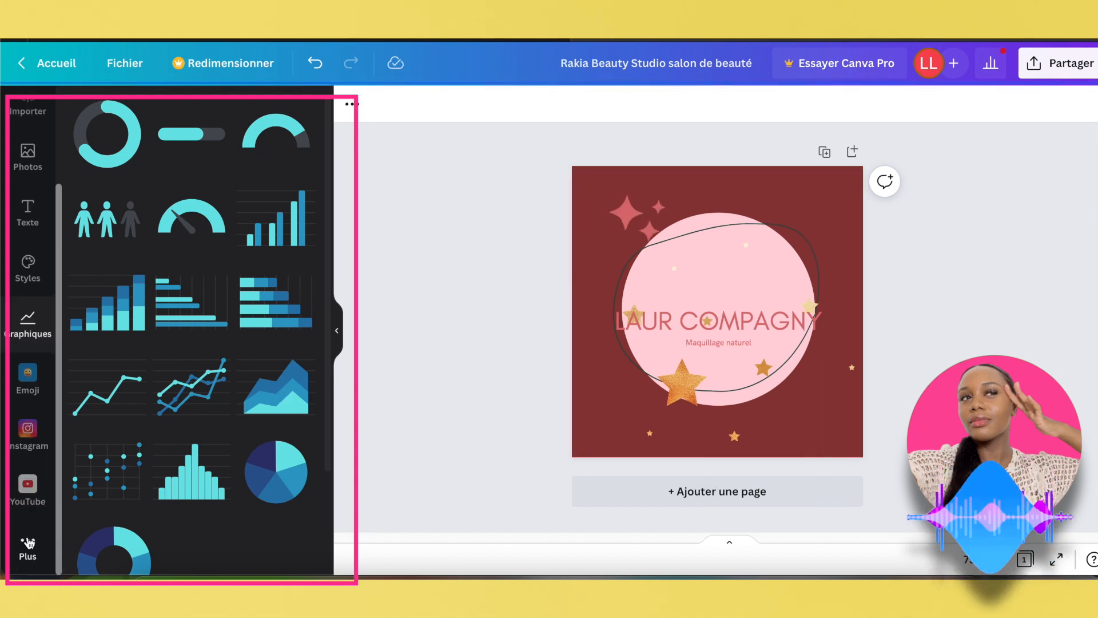
{"action": "left_click", "coordinate": [28, 544]}
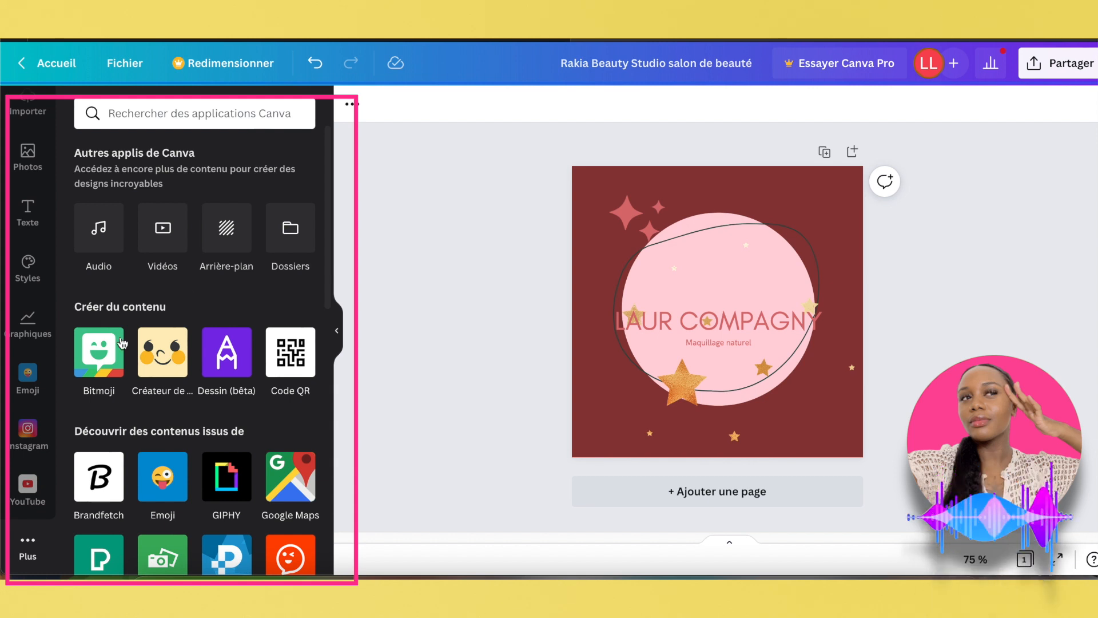
{"action": "scroll", "coordinate": [228, 393], "scroll_direction": "down", "scroll_amount": 5}
{"action": "scroll", "coordinate": [200, 412], "scroll_direction": "up", "scroll_amount": 5}
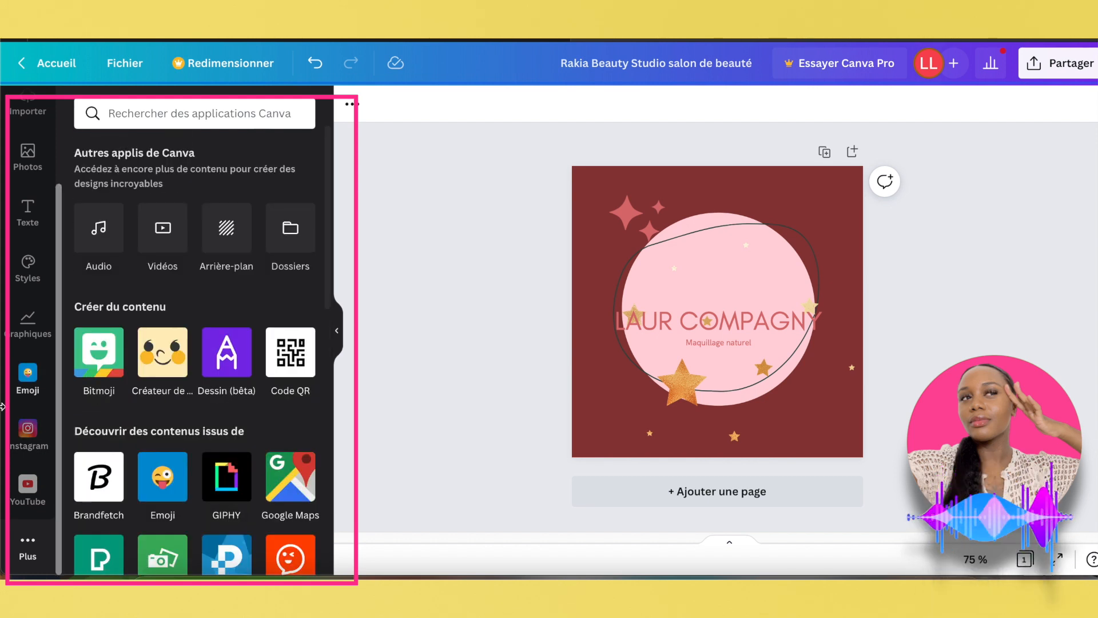
Step: View the emoji library and the Instagram connection page
{"action": "left_click", "coordinate": [28, 429]}
{"action": "left_click", "coordinate": [27, 381]}
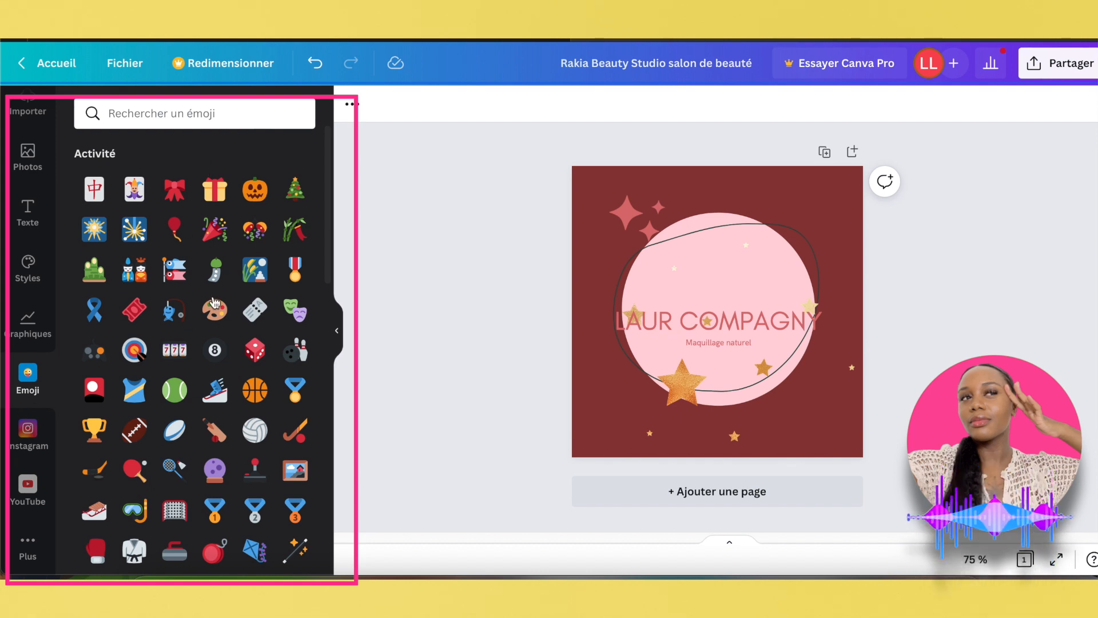
{"action": "left_click", "coordinate": [44, 439]}
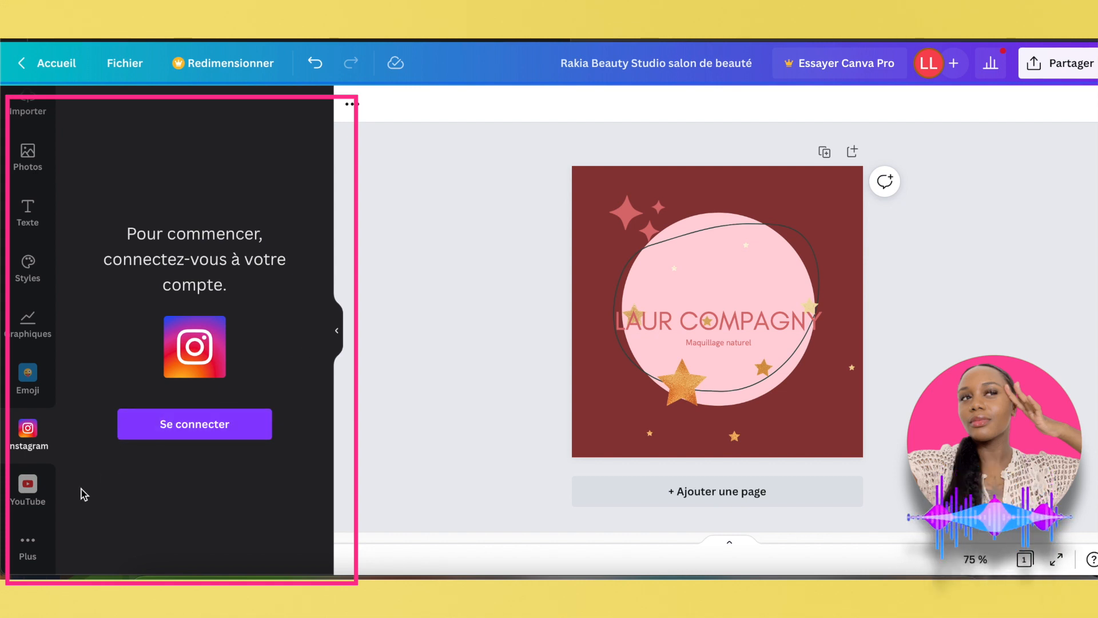
Step: Insert the first suggested YouTube video into the logo design and move it lower on the page
{"action": "left_click", "coordinate": [31, 497]}
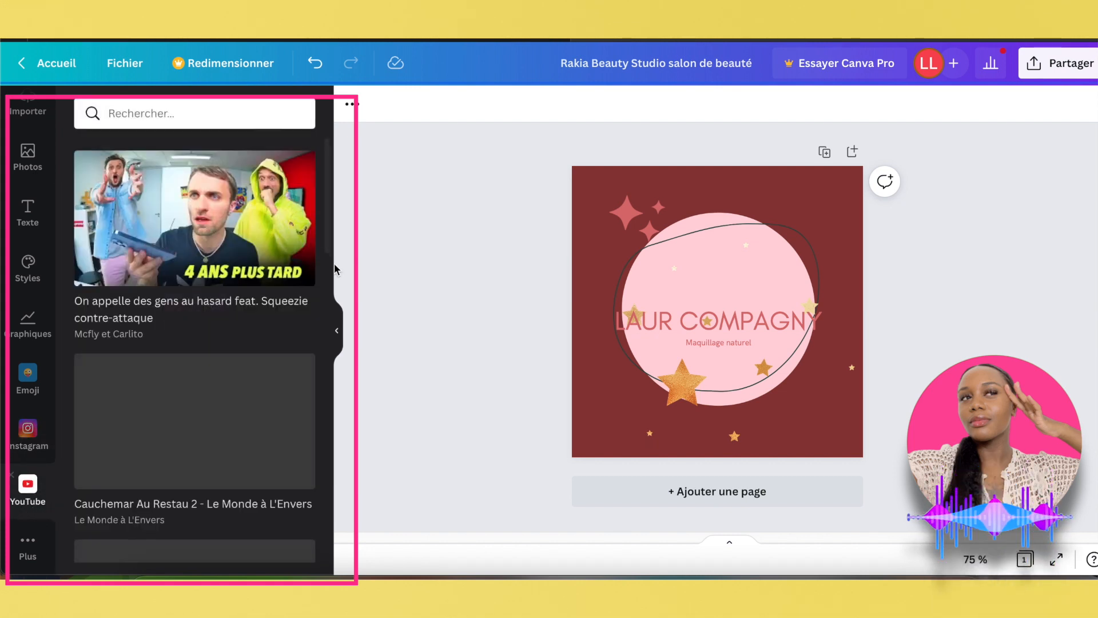
{"action": "left_click", "coordinate": [225, 239]}
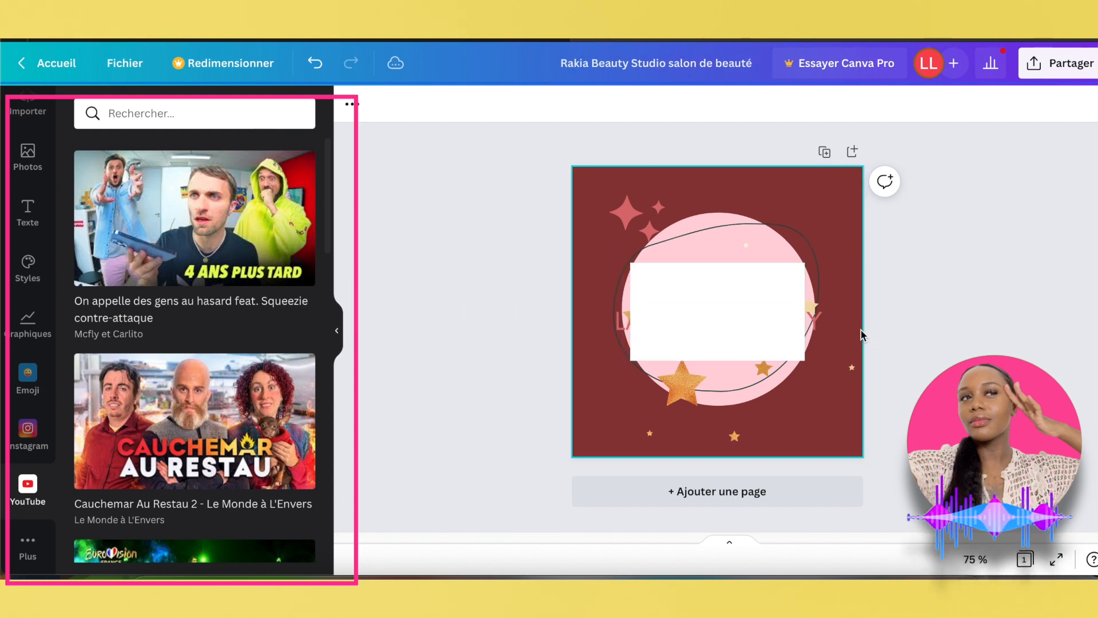
{"action": "left_click_drag", "start_coordinate": [756, 325], "coordinate": [756, 390]}
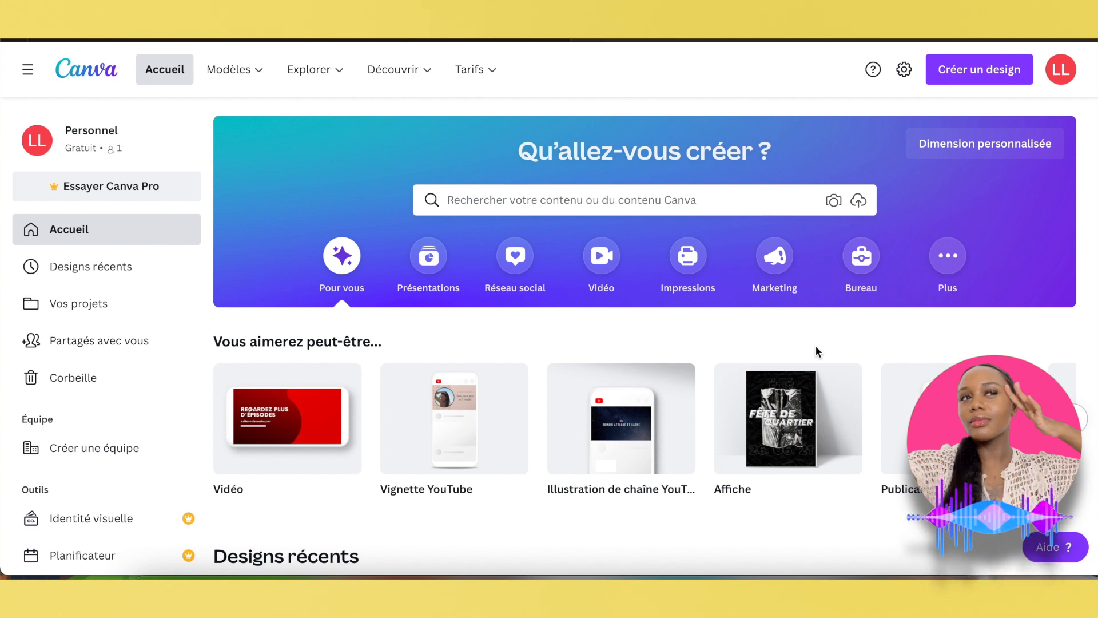
Step: Search the templates from the Canva home page for "intro" and open the "SUPER MISSION" video template
{"action": "left_click", "coordinate": [574, 205]}
{"action": "type", "text": "intro"}
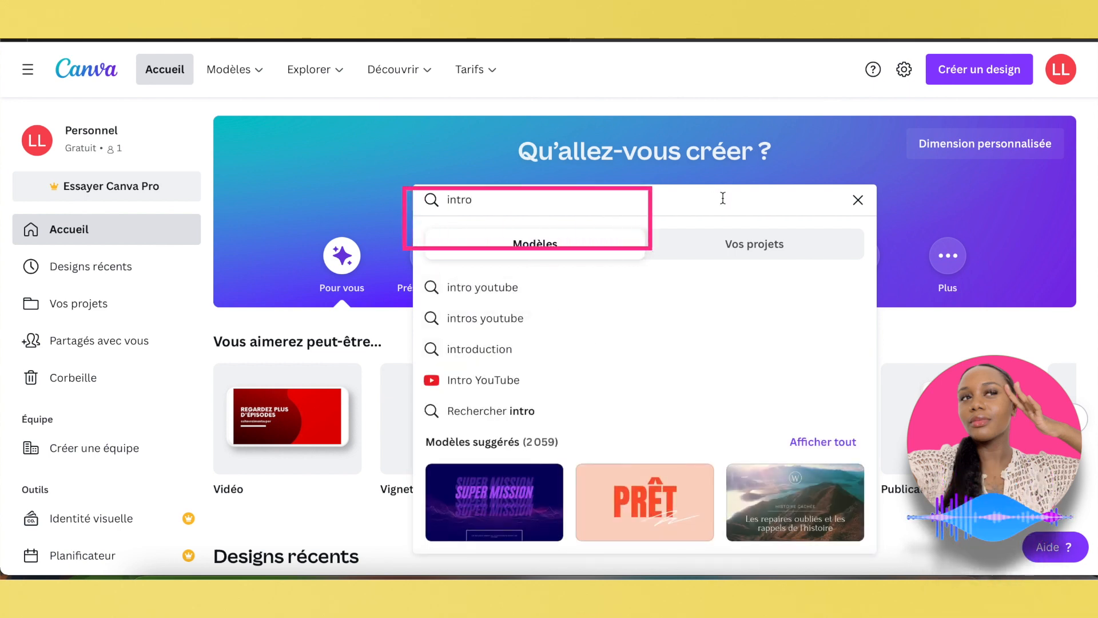
{"action": "key", "text": "Return"}
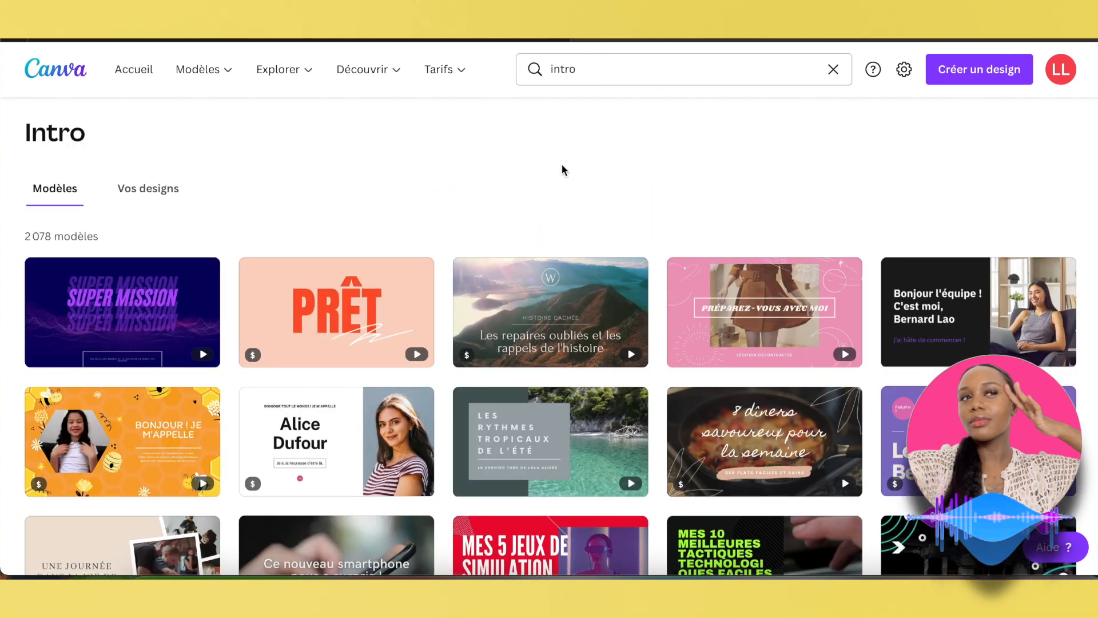
{"action": "mouse_move", "coordinate": [81, 326]}
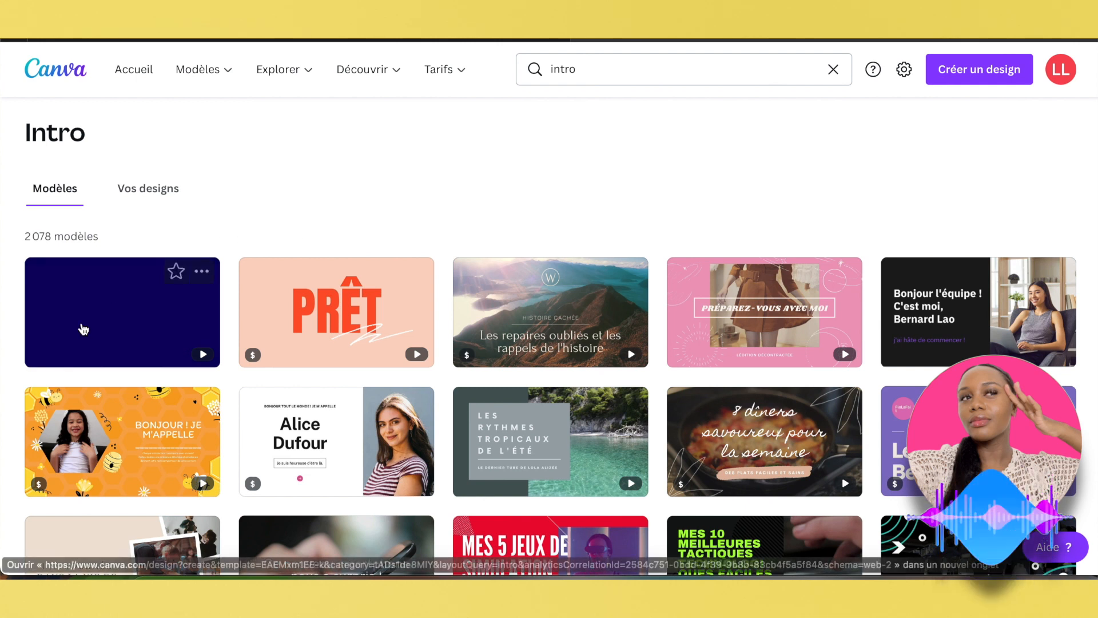
{"action": "left_click", "coordinate": [144, 309]}
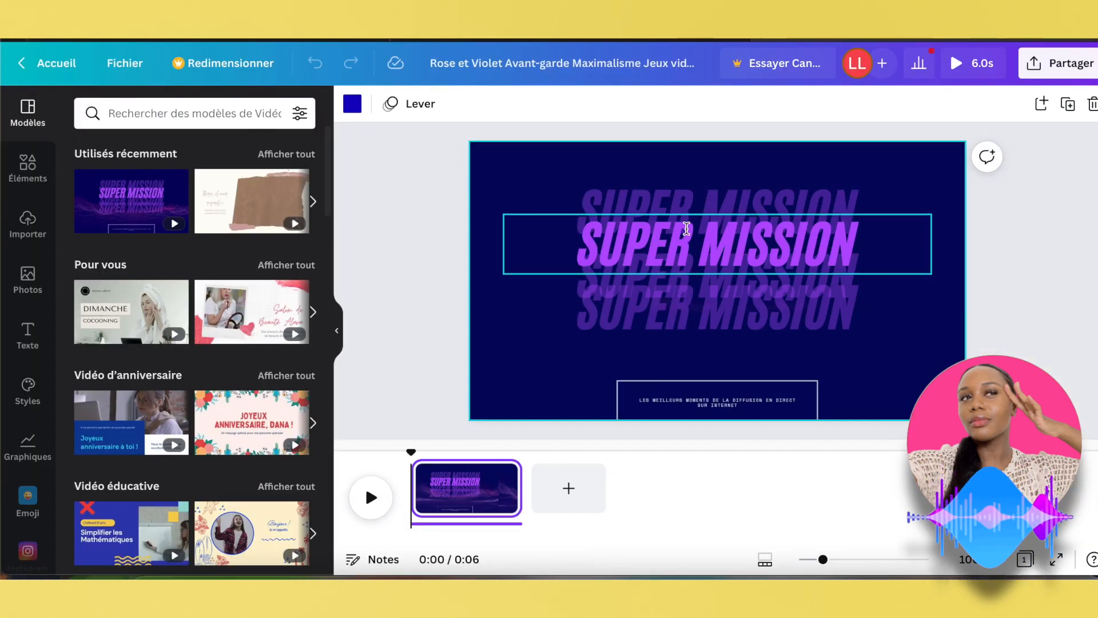
Step: Replace the bright "SUPER MISSION" title on the intro page with "LAURCOMPAGNY"
{"action": "left_click", "coordinate": [687, 228]}
{"action": "left_click", "coordinate": [687, 229]}
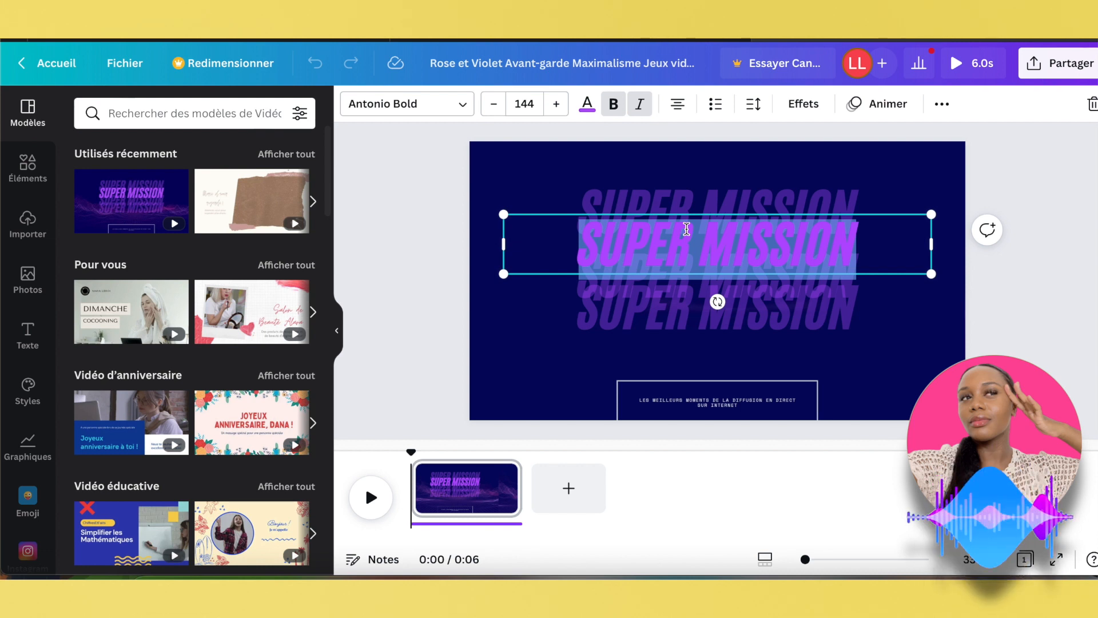
{"action": "type", "text": "LAURCOMPAGN"}
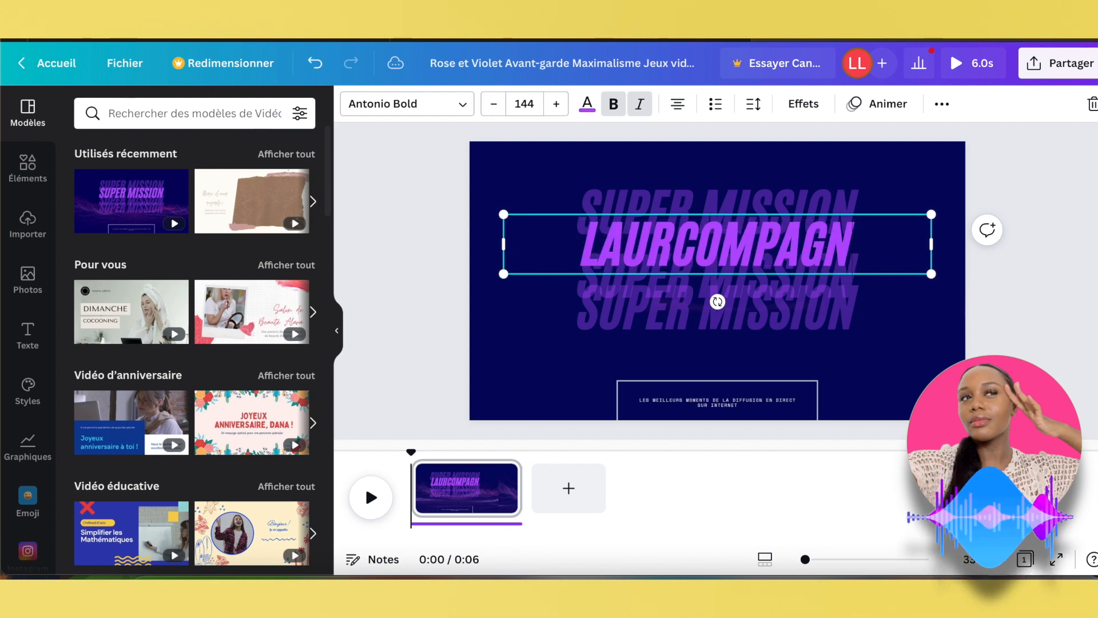
{"action": "type", "text": "Y"}
Step: Color the "LAURCOMPAGNY" title light orange and switch it to a handwritten Caveat font
{"action": "double_click", "coordinate": [690, 227]}
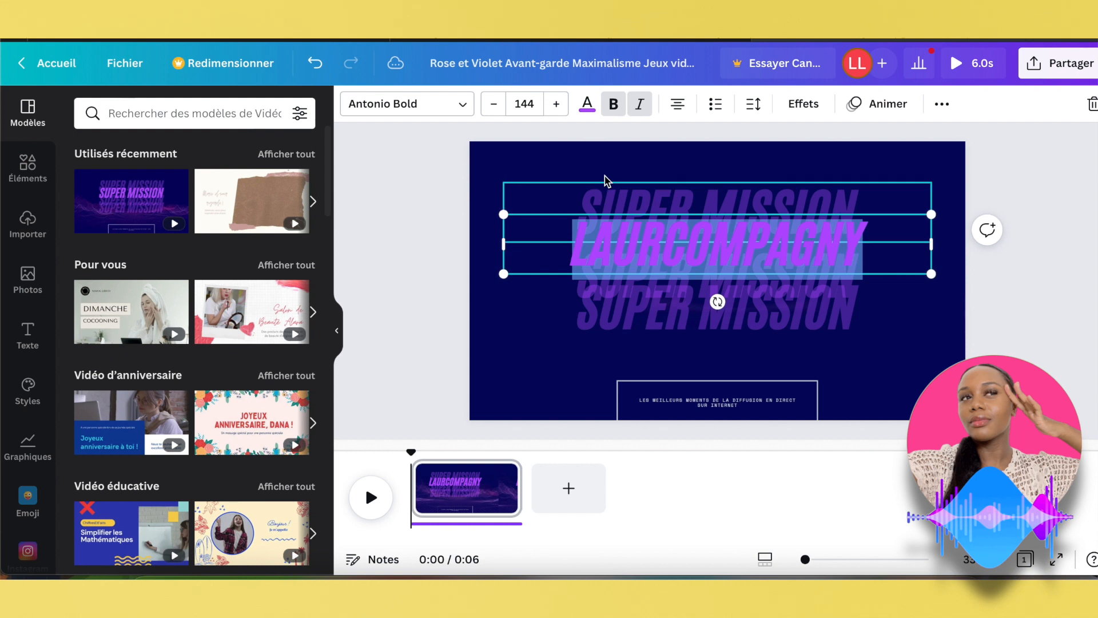
{"action": "left_click", "coordinate": [585, 108]}
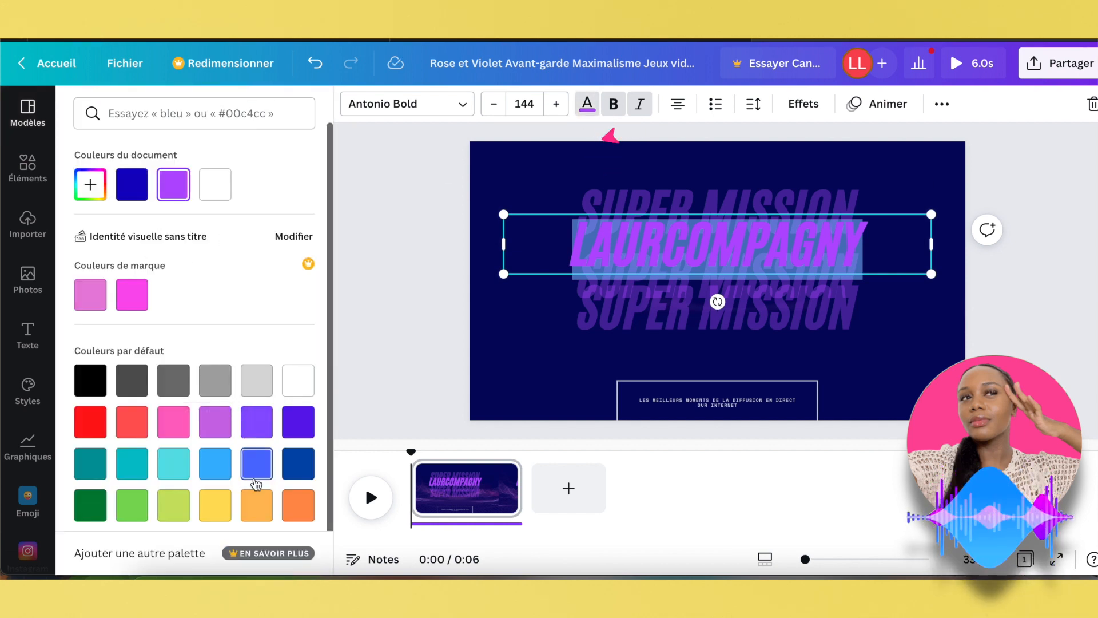
{"action": "left_click", "coordinate": [256, 504]}
{"action": "left_click", "coordinate": [457, 112]}
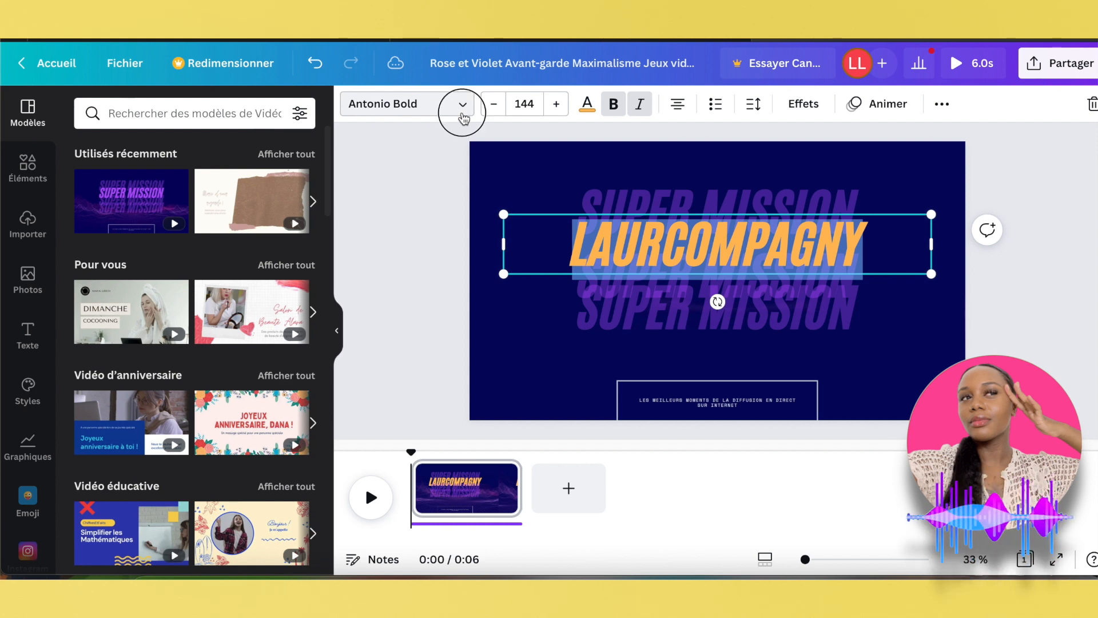
{"action": "left_click", "coordinate": [182, 274]}
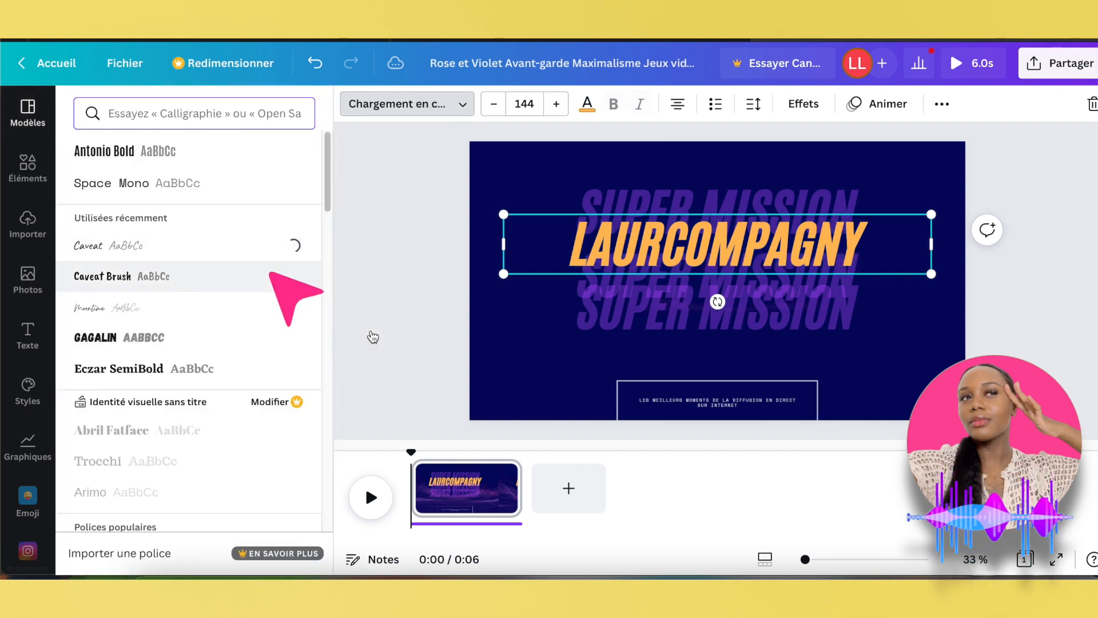
{"action": "left_click", "coordinate": [451, 209]}
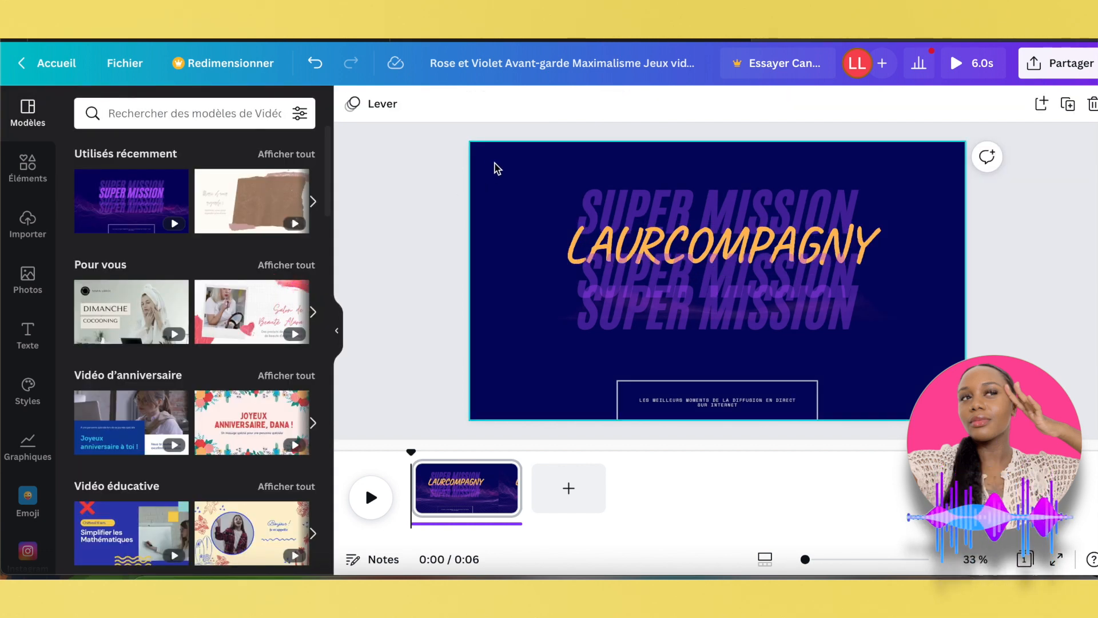
Step: Set the intro's background color to the default pink and play the video to check it
{"action": "left_click", "coordinate": [526, 175]}
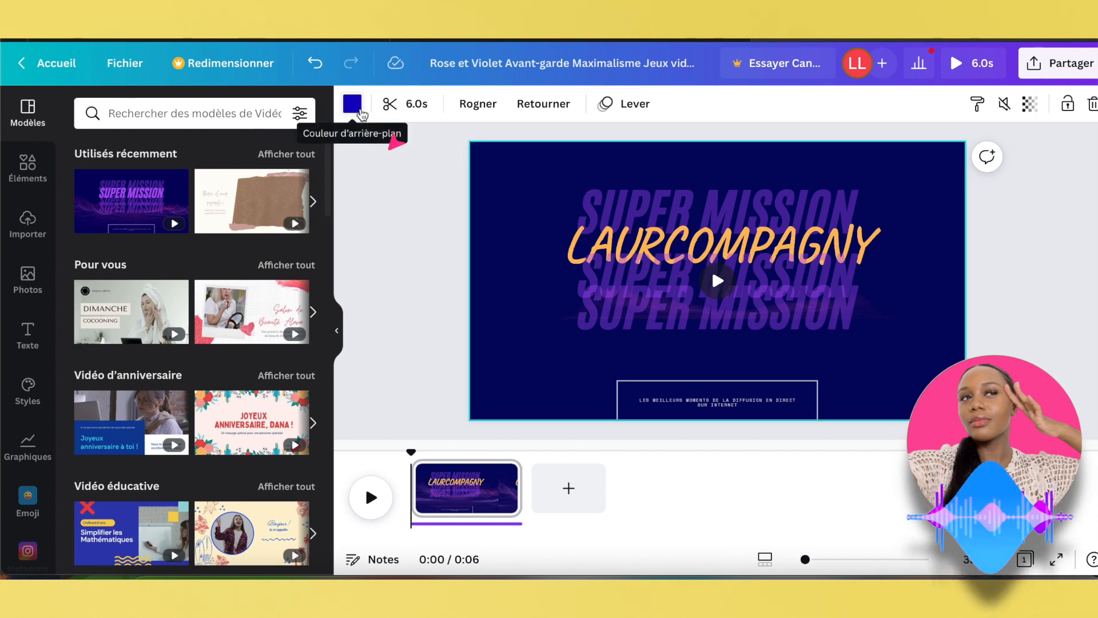
{"action": "left_click", "coordinate": [353, 105]}
{"action": "left_click", "coordinate": [90, 295]}
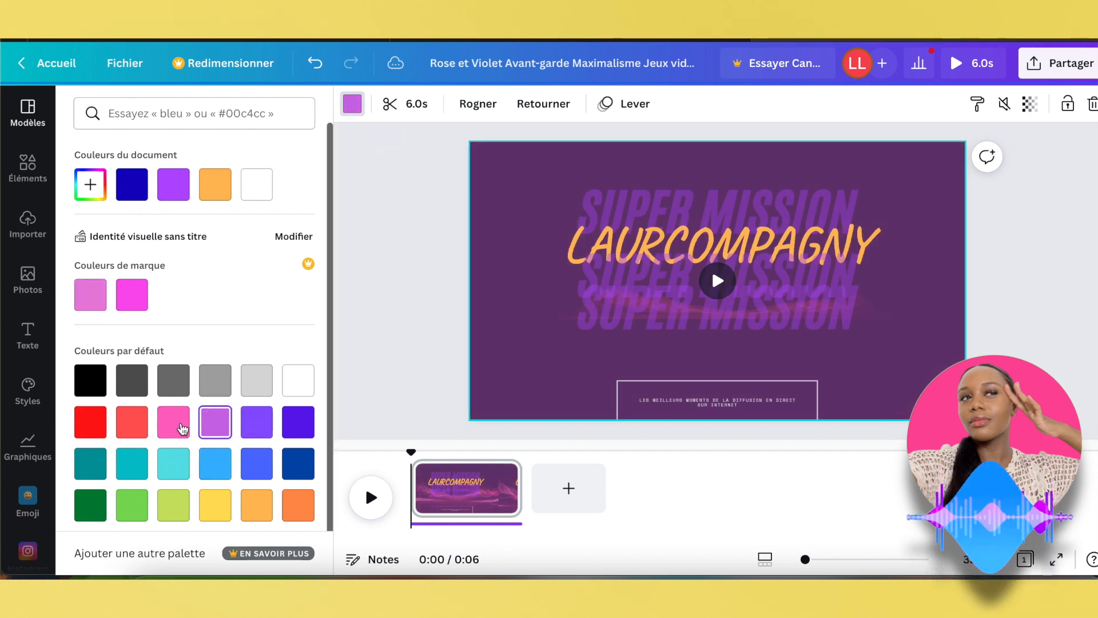
{"action": "left_click", "coordinate": [181, 424]}
{"action": "key", "text": "space"}
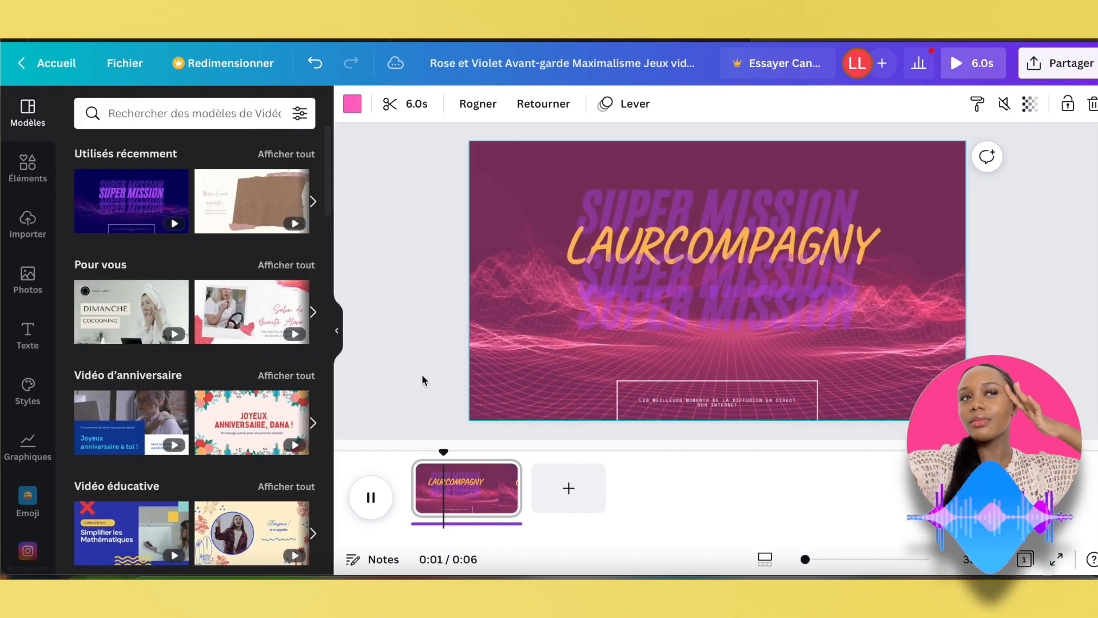
{"action": "key", "text": "Delete"}
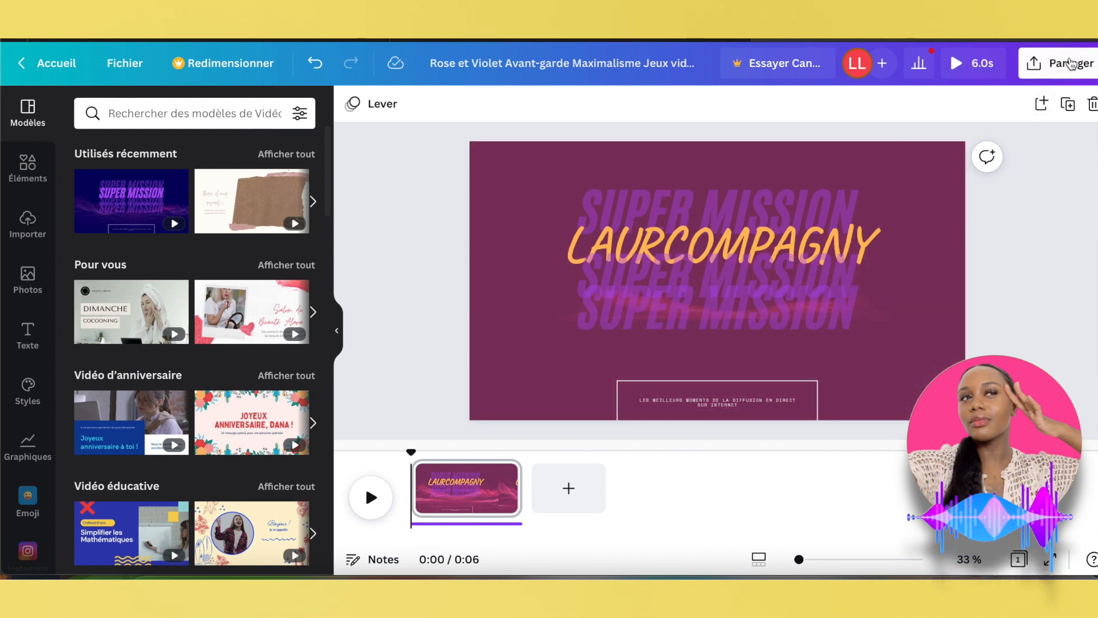
Step: Download the intro as an MP4 video, keeping the download settings saved
{"action": "left_click", "coordinate": [1069, 64]}
{"action": "left_click", "coordinate": [858, 434]}
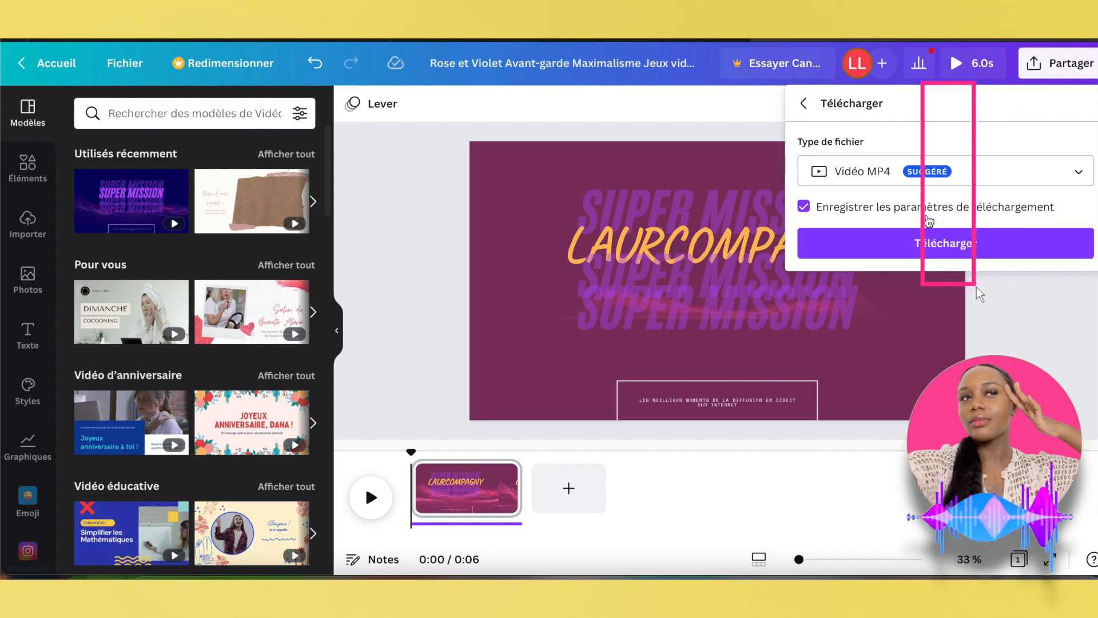
{"action": "left_click", "coordinate": [977, 246]}
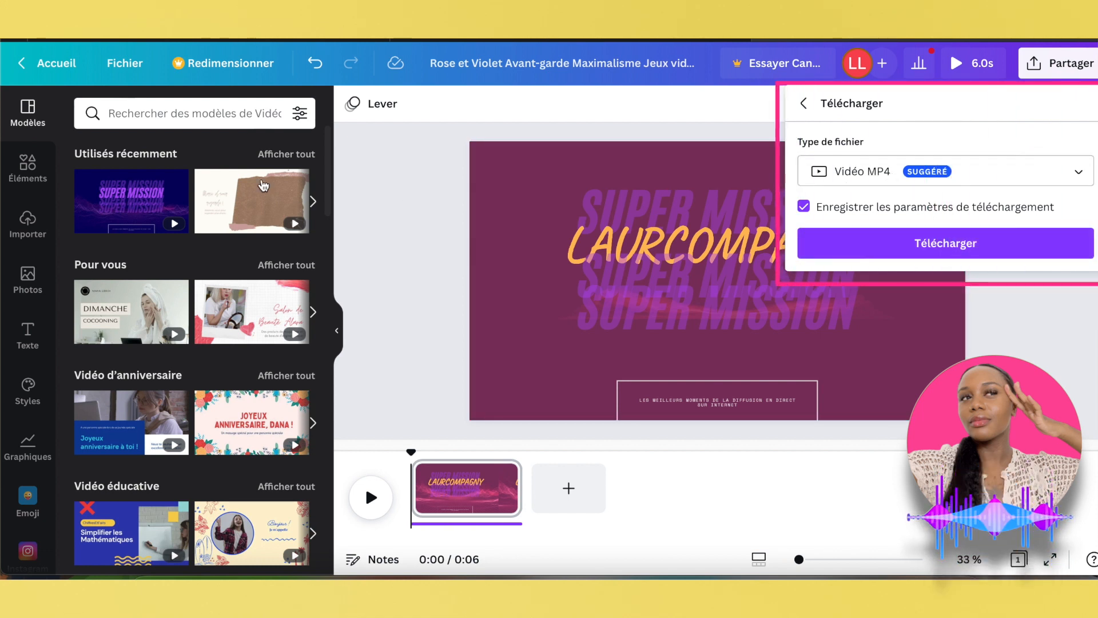
Step: Search the templates from the home page for "outro" and open the black and red "MERCI D'AVOIR REGARDÉ !" video template
{"action": "left_click", "coordinate": [57, 63]}
{"action": "left_click", "coordinate": [523, 205]}
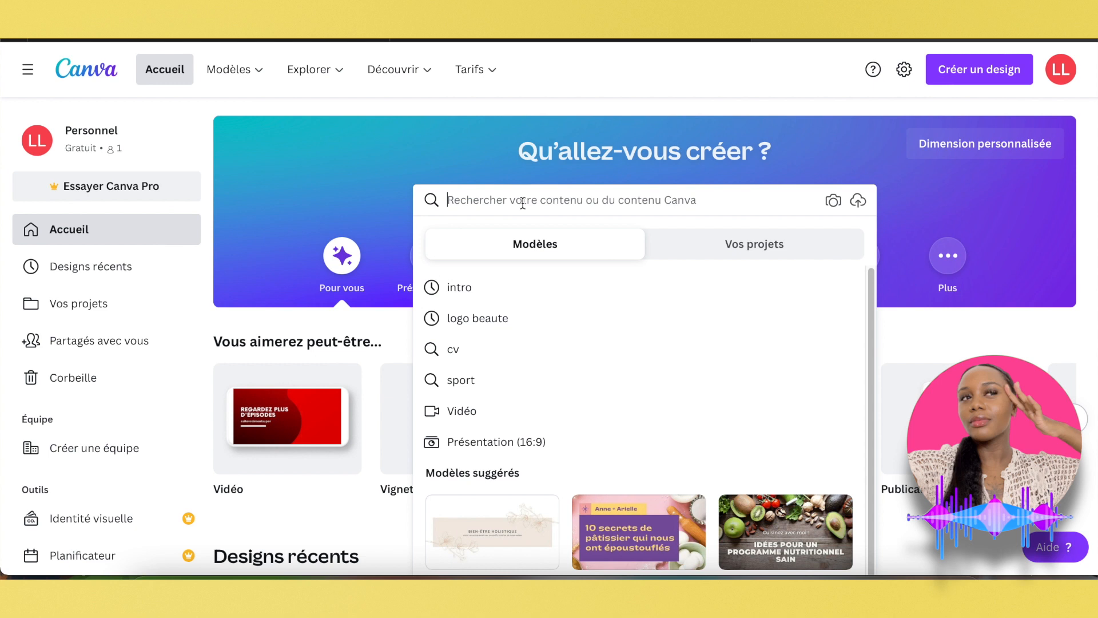
{"action": "type", "text": "outro"}
{"action": "key", "text": "Return"}
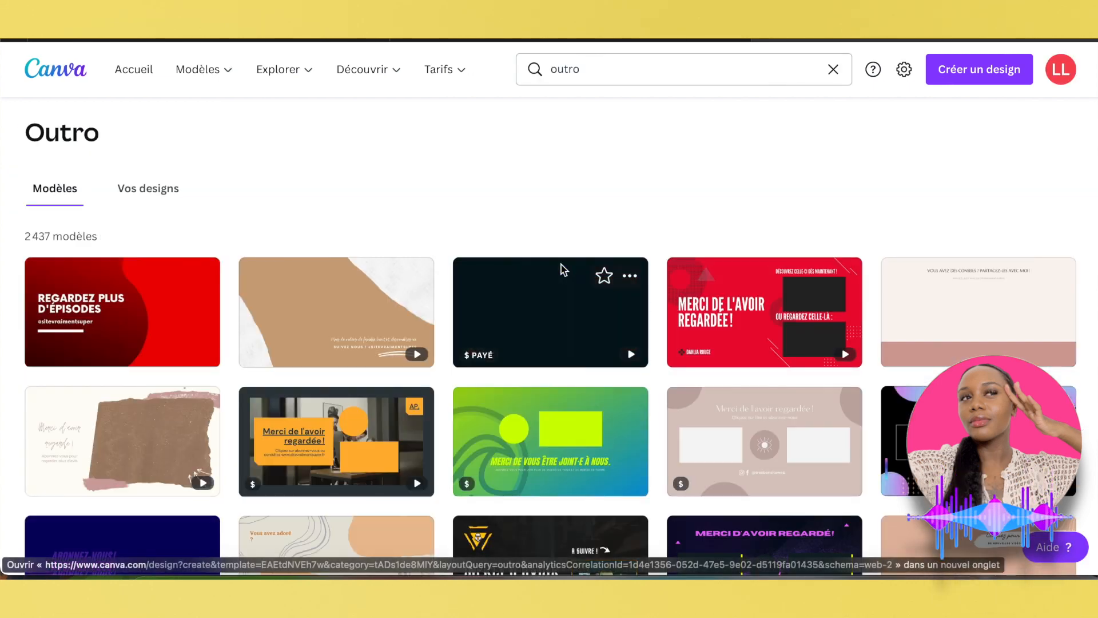
{"action": "left_click", "coordinate": [551, 324]}
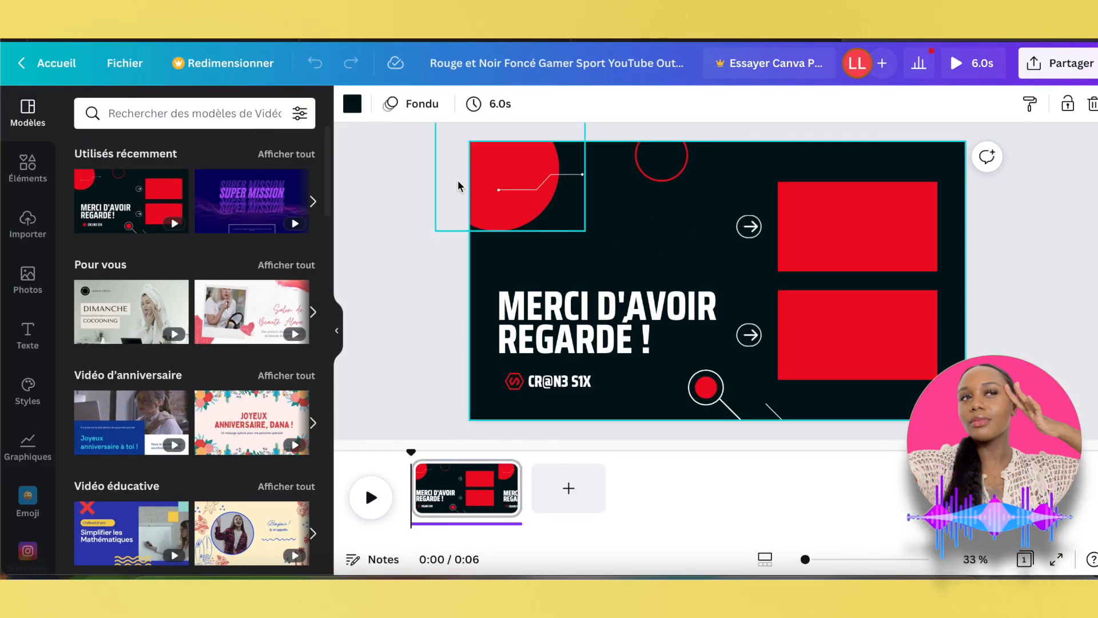
Step: Set the outro's background to the bright pink brand color and replace its main text with "THANKS"
{"action": "left_click", "coordinate": [353, 104]}
{"action": "left_click", "coordinate": [132, 294]}
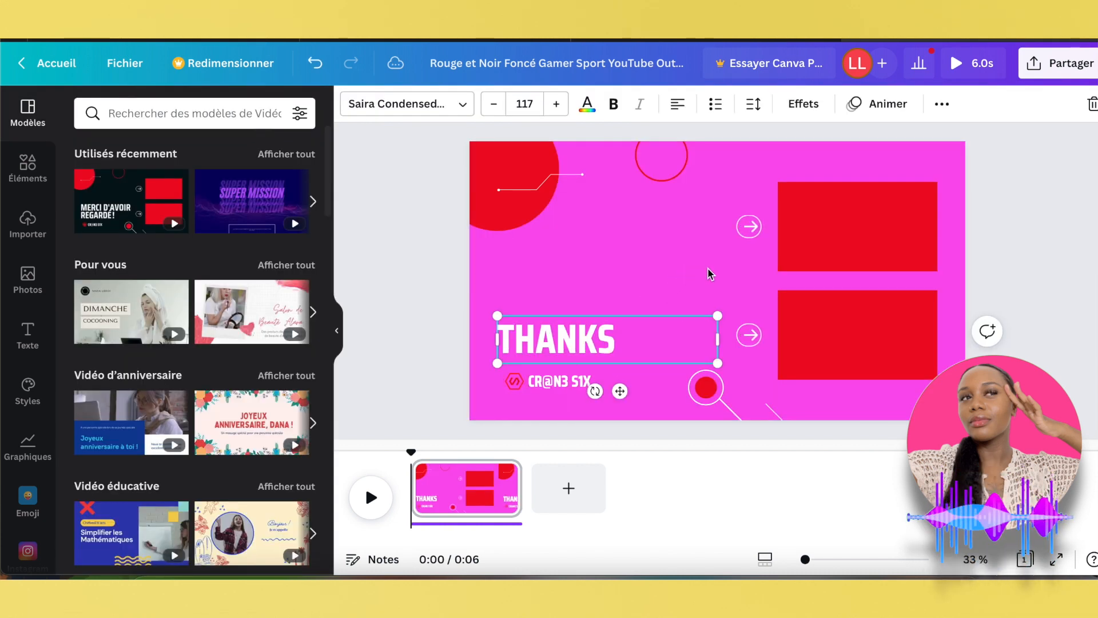
{"action": "left_click", "coordinate": [710, 274]}
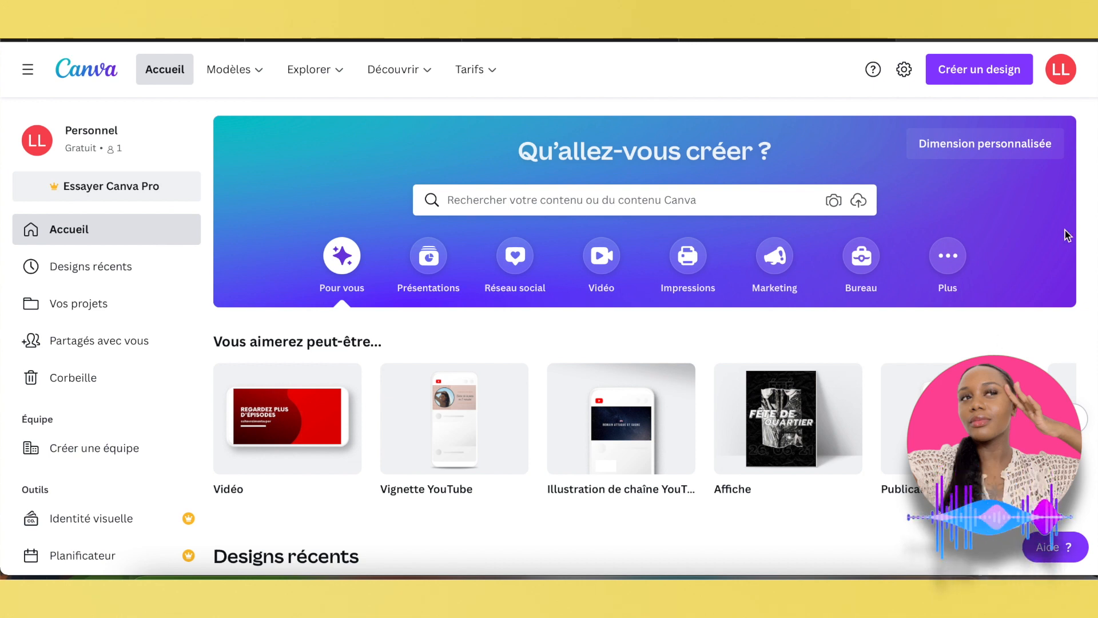
Step: Create a new blank design with the recent custom size 1920 × 1080 px
{"action": "left_click", "coordinate": [977, 75]}
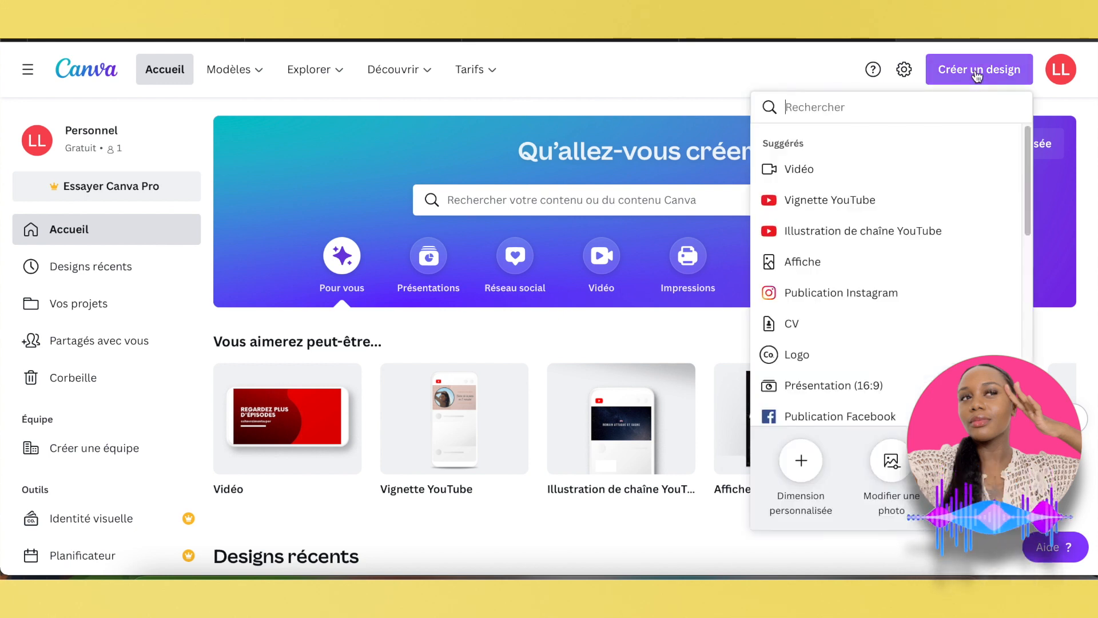
{"action": "left_click", "coordinate": [803, 478]}
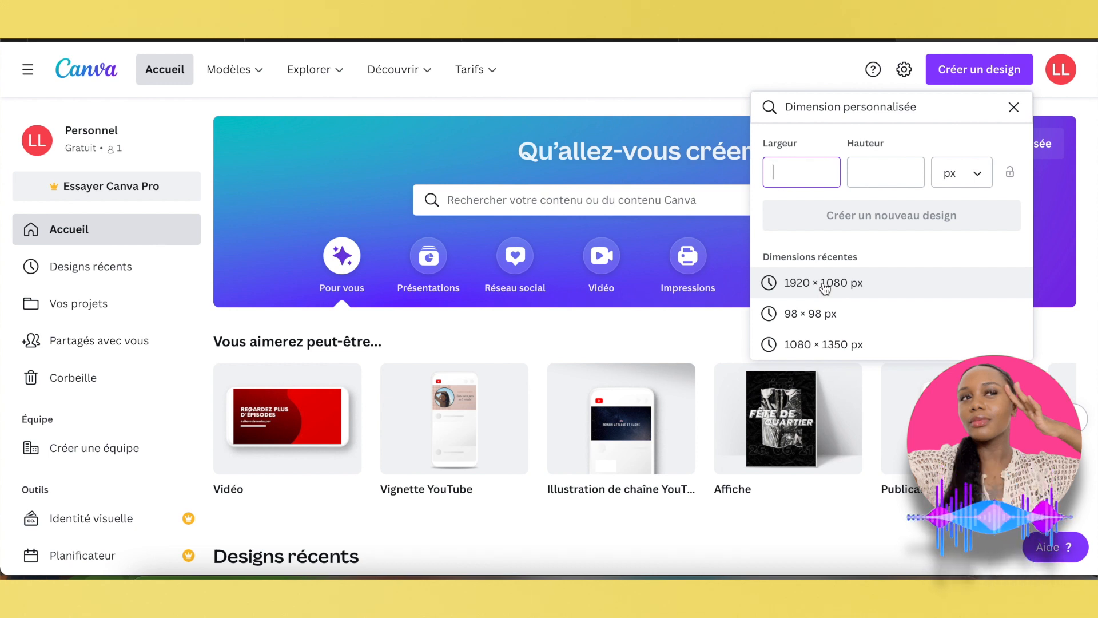
{"action": "left_click", "coordinate": [868, 282]}
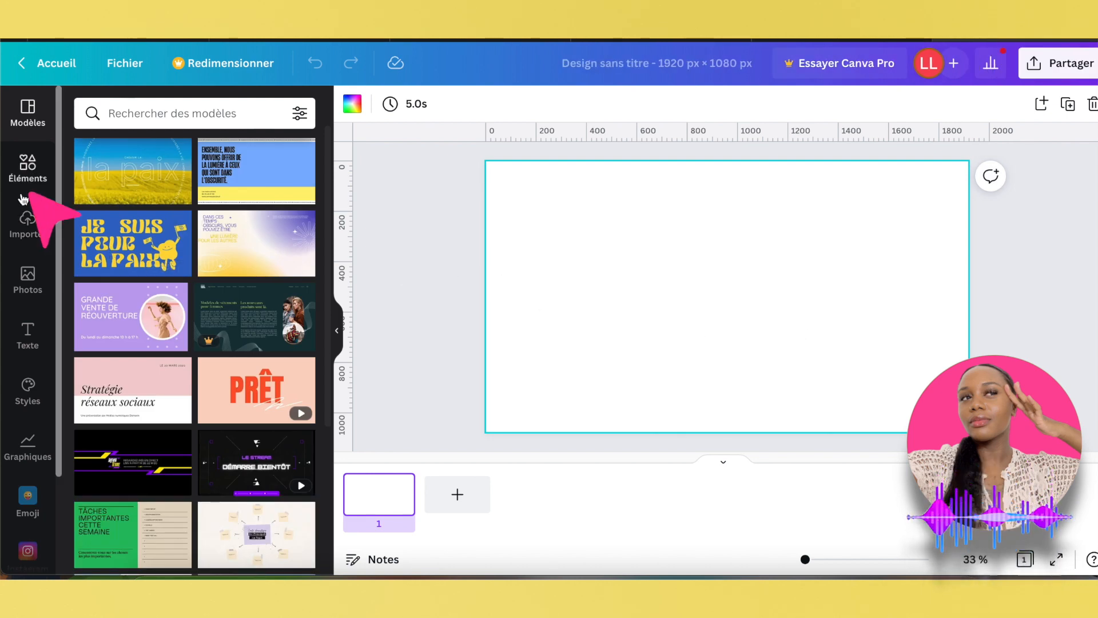
Step: Search the elements for "youtube" and try the Subscribe graphic with the hand cursor on the page, removing it again
{"action": "left_click", "coordinate": [28, 166]}
{"action": "type", "text": "youtube"}
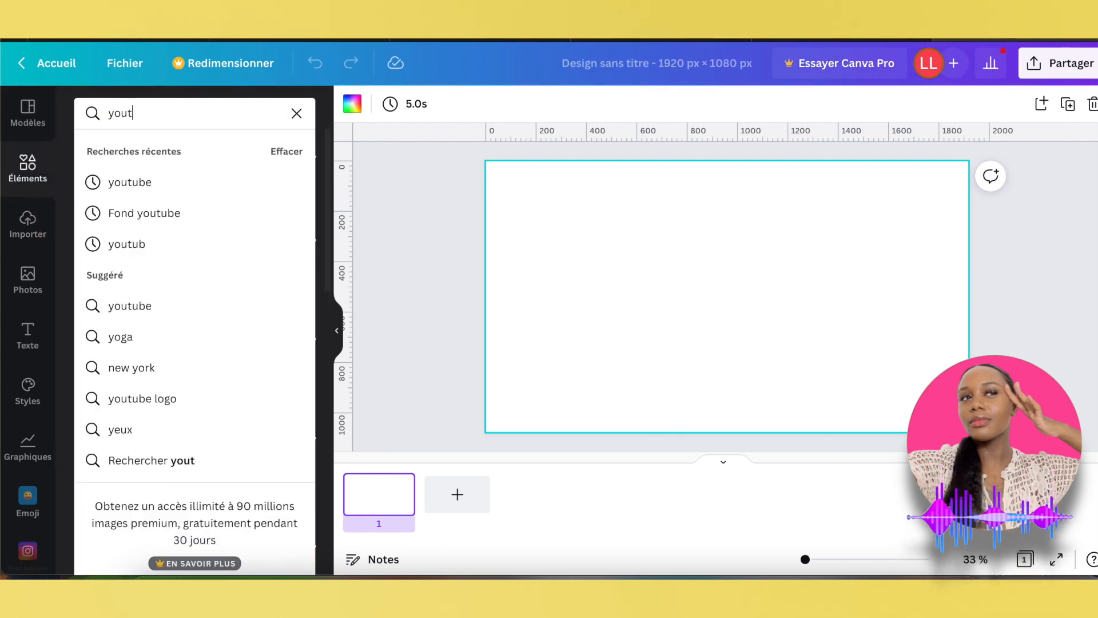
{"action": "key", "text": "Return"}
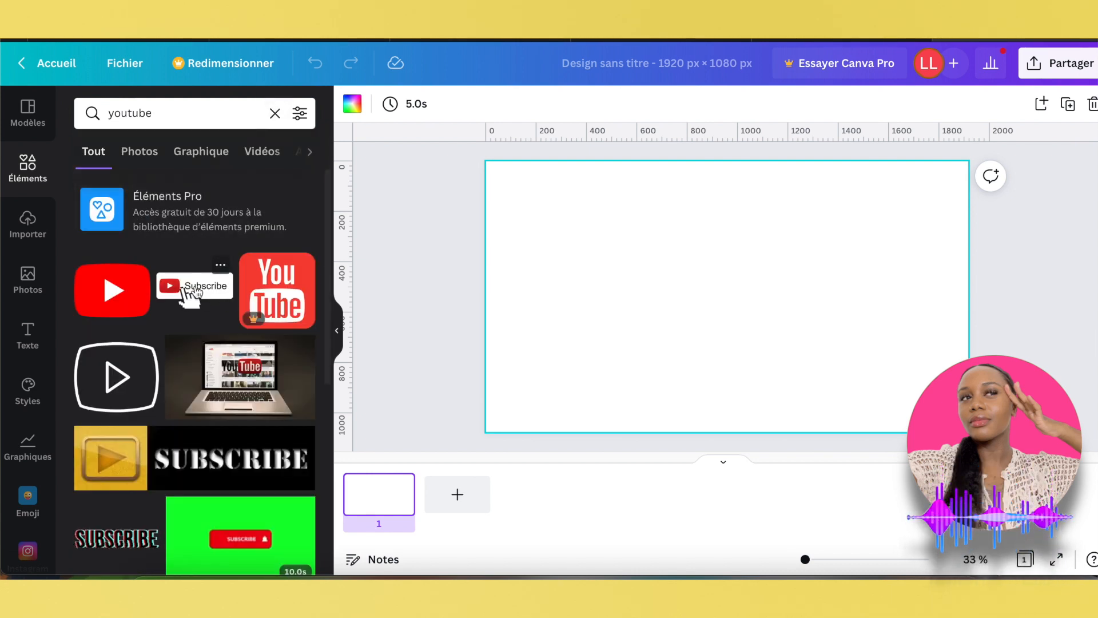
{"action": "left_click", "coordinate": [191, 286]}
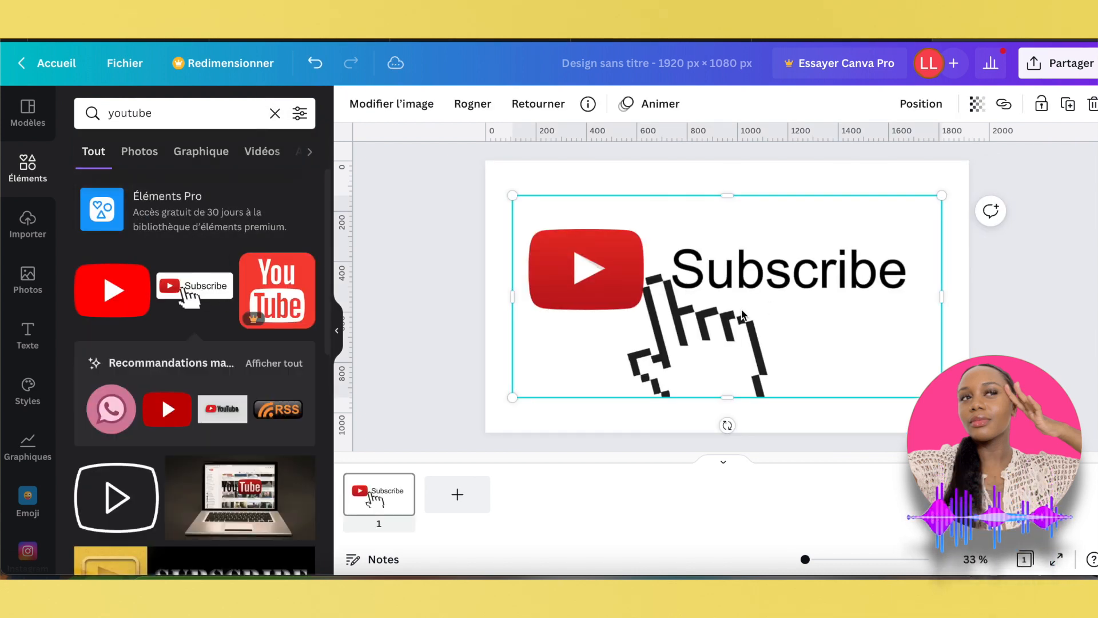
{"action": "key", "text": "Delete"}
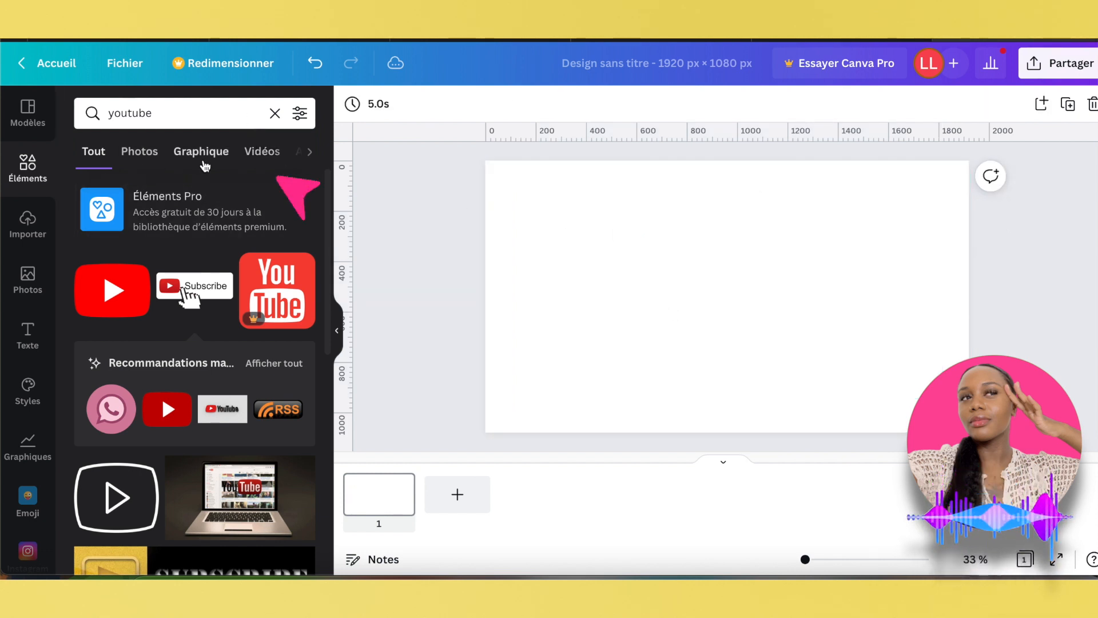
Step: Insert the first green-screen Subscribe clip from the "youtube" video results and enlarge it to fill the page
{"action": "left_click", "coordinate": [261, 156]}
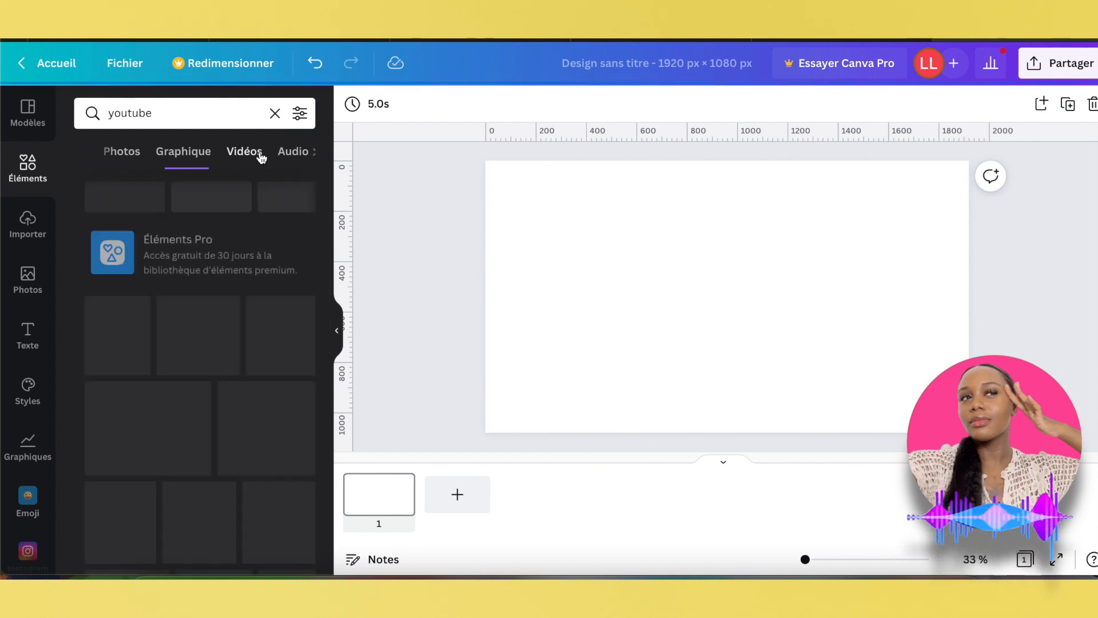
{"action": "left_click", "coordinate": [143, 297]}
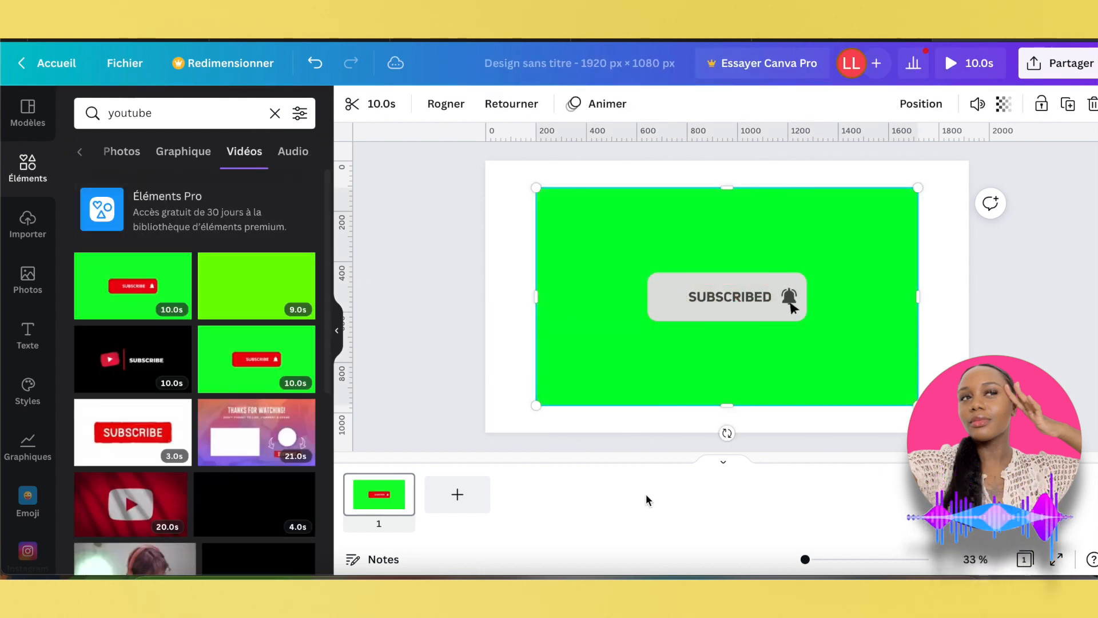
{"action": "left_click", "coordinate": [919, 350]}
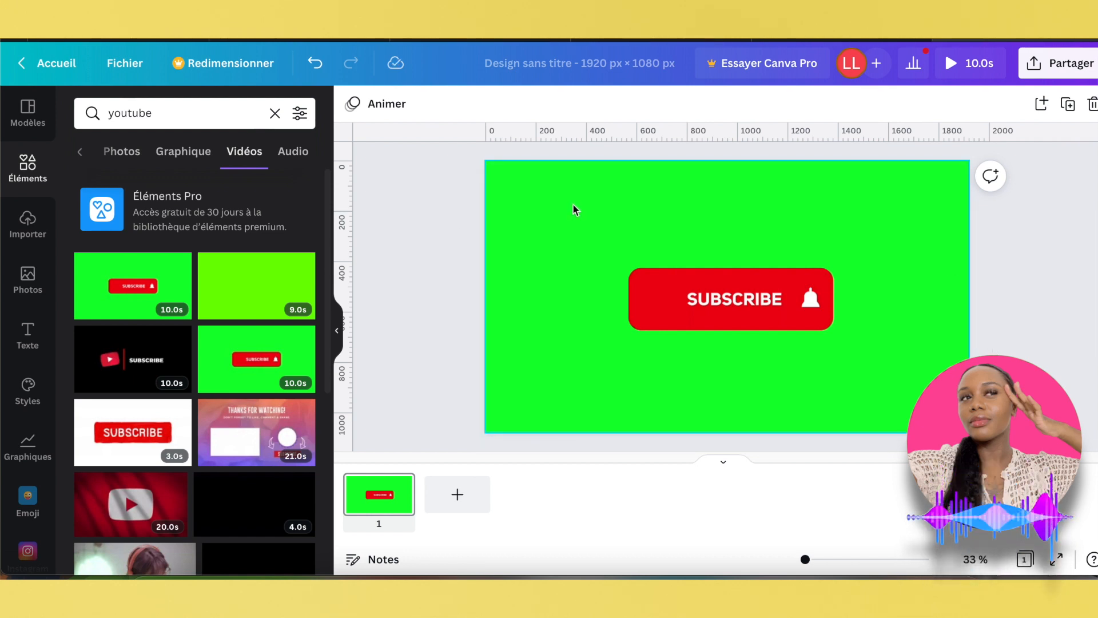
Step: Play the full preview of the green-screen Subscribe animation
{"action": "left_click", "coordinate": [961, 63]}
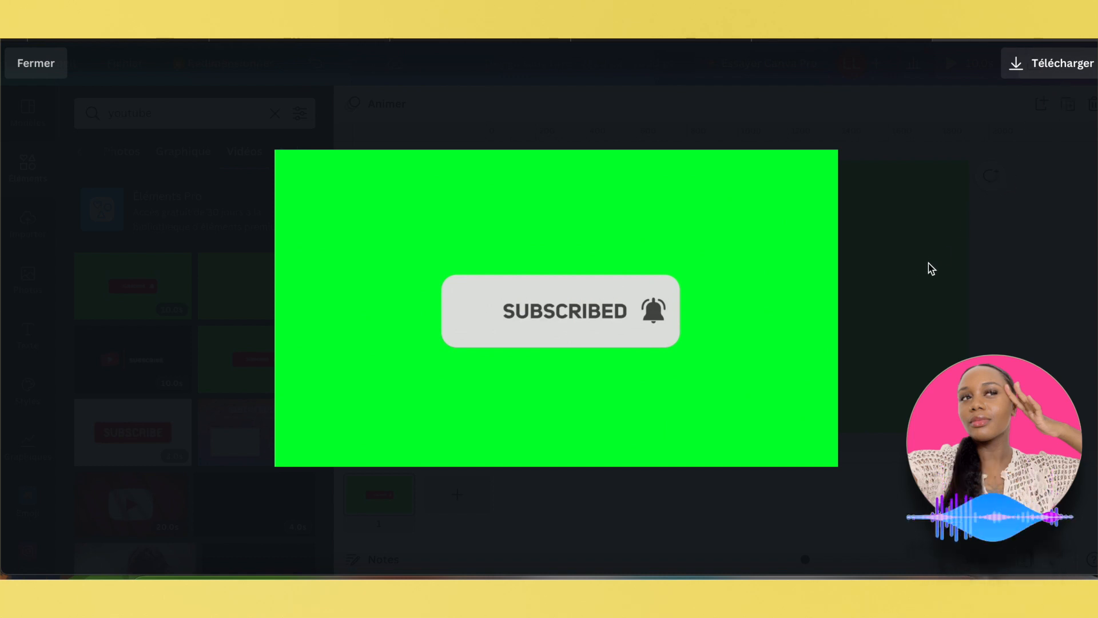
{"action": "left_click", "coordinate": [928, 284]}
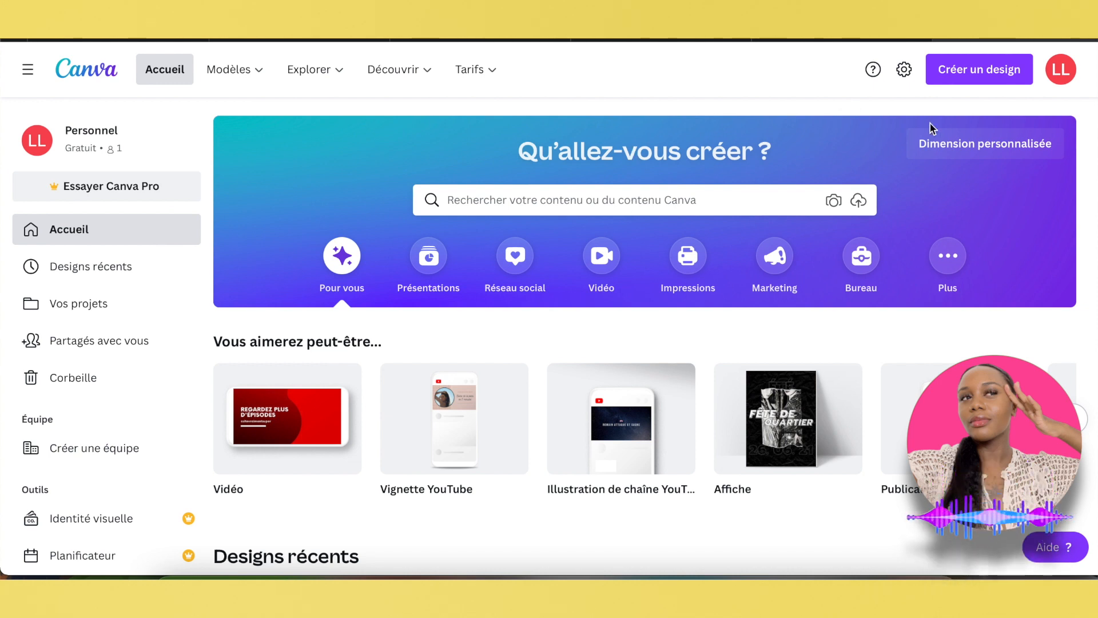
Step: Create another blank 1920 × 1080 px design and set its background to the default light green
{"action": "left_click", "coordinate": [979, 69]}
{"action": "left_click", "coordinate": [801, 455]}
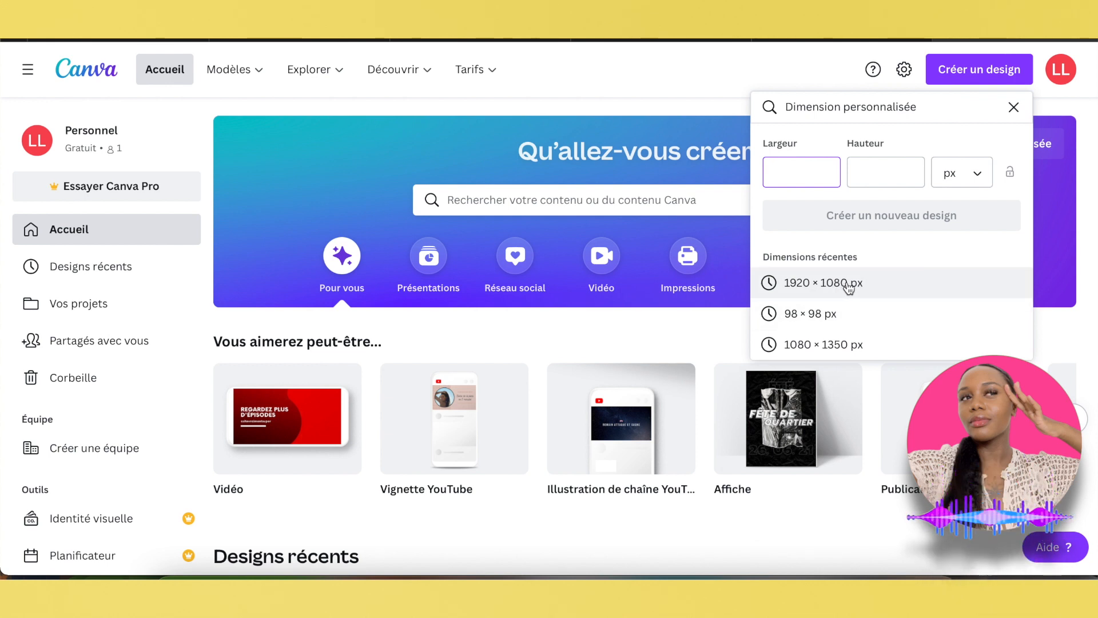
{"action": "left_click", "coordinate": [849, 289]}
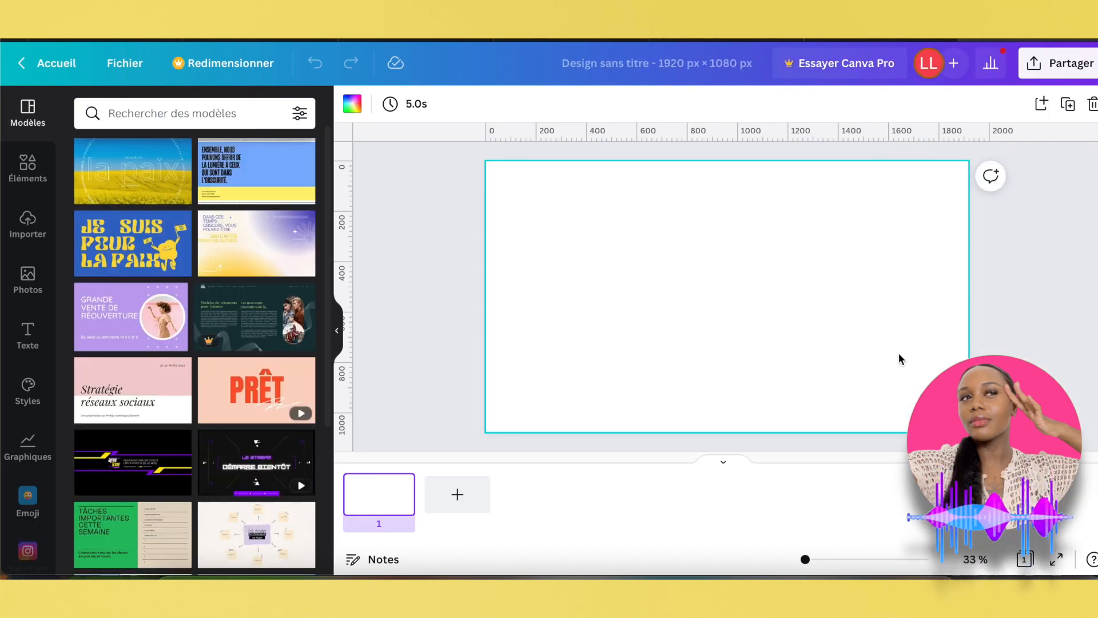
{"action": "left_click", "coordinate": [351, 111]}
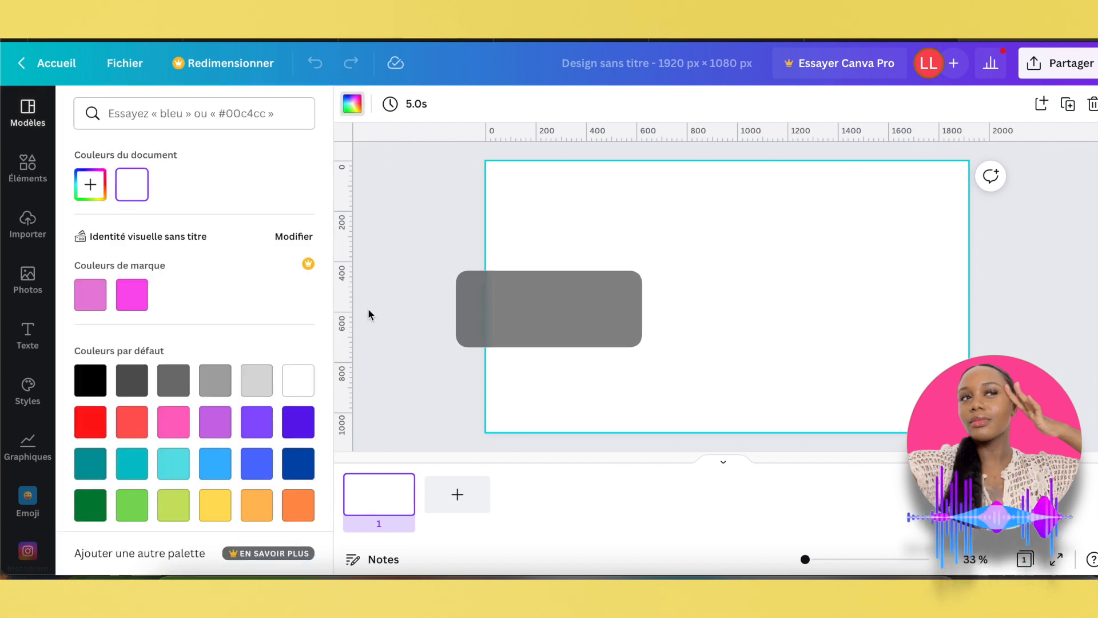
{"action": "left_click", "coordinate": [131, 505]}
Step: Search the elements for "billet" and browse the results for banknote graphics
{"action": "left_click", "coordinate": [26, 166]}
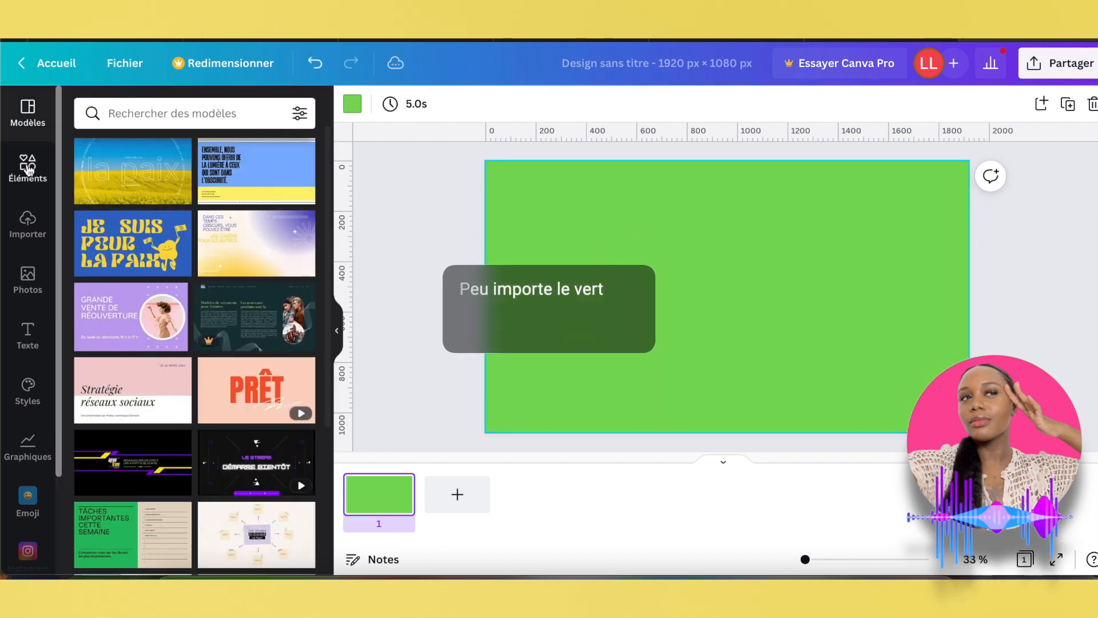
{"action": "left_click", "coordinate": [158, 118]}
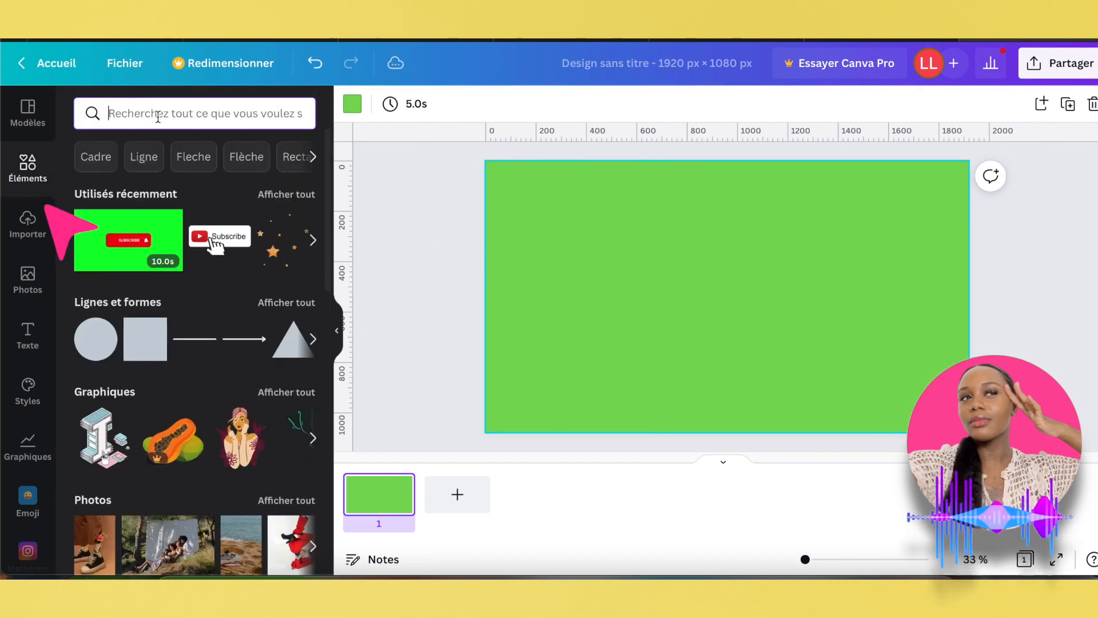
{"action": "type", "text": "billet"}
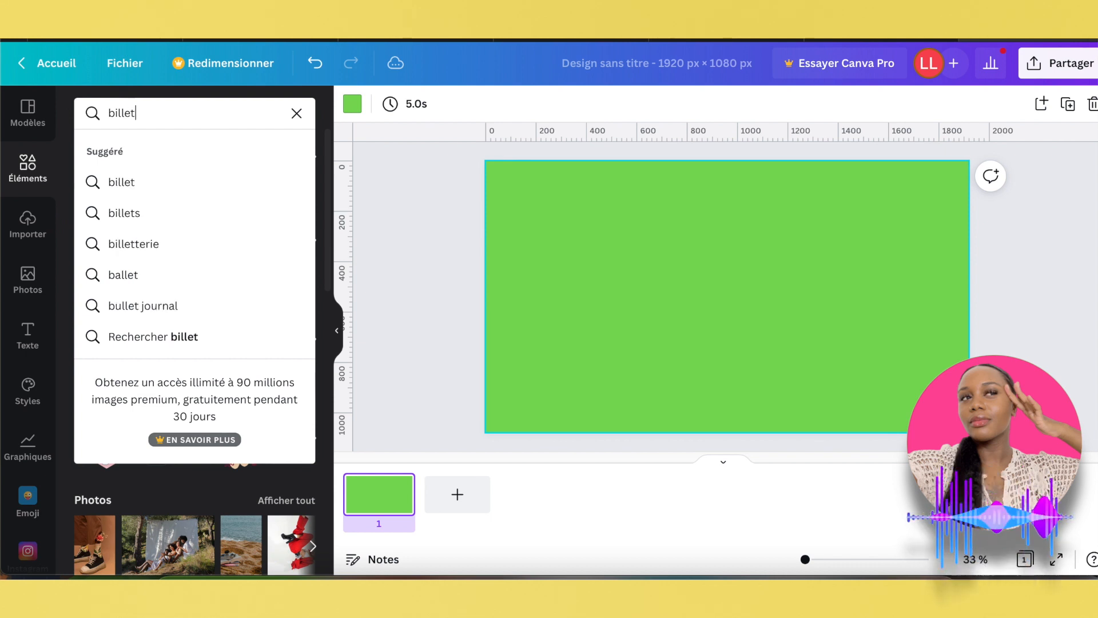
{"action": "key", "text": "Return"}
{"action": "scroll", "coordinate": [235, 308], "scroll_direction": "down", "scroll_amount": 6}
{"action": "scroll", "coordinate": [235, 308], "scroll_direction": "up", "scroll_amount": 3}
{"action": "scroll", "coordinate": [220, 300], "scroll_direction": "down", "scroll_amount": 4}
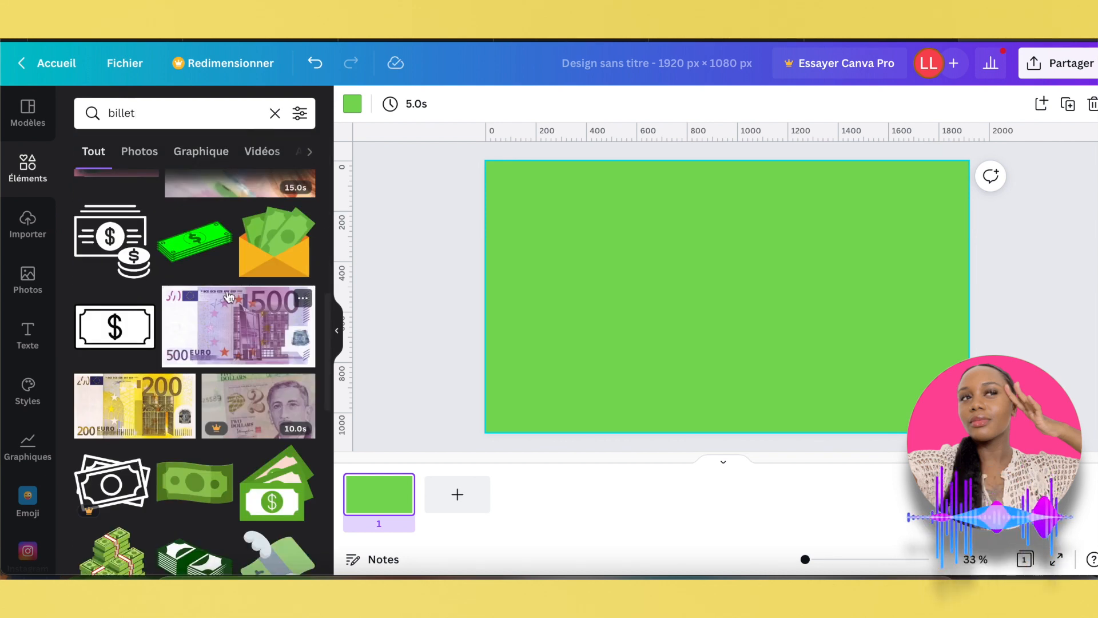
{"action": "scroll", "coordinate": [194, 246], "scroll_direction": "up", "scroll_amount": 8}
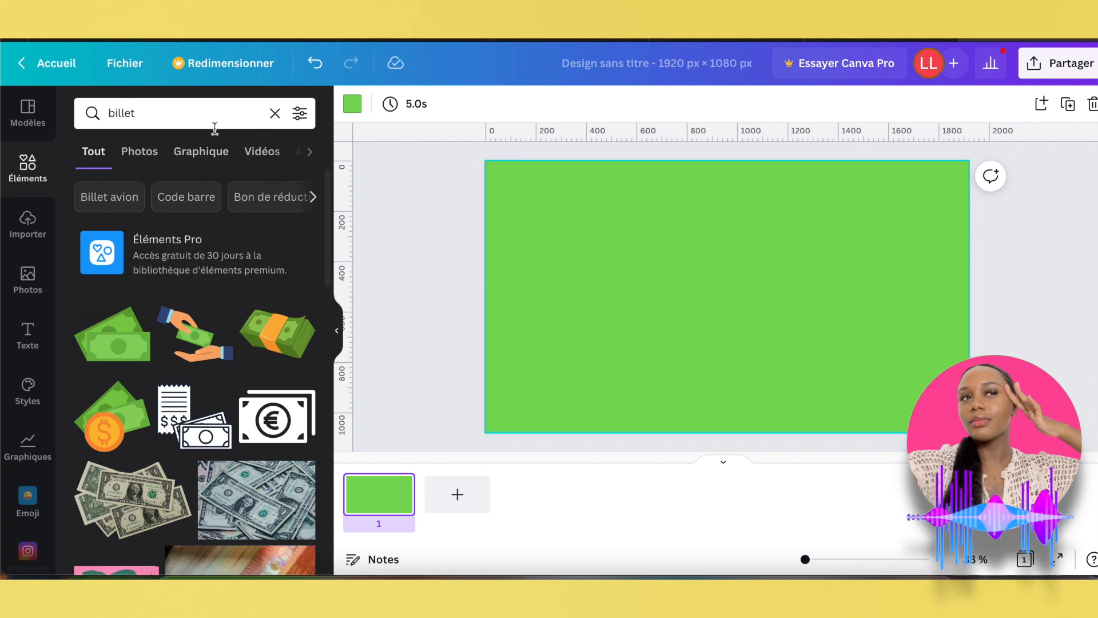
Step: Restrict the "billet" results to graphics and filter them to animated ones (Animé)
{"action": "left_click", "coordinate": [197, 154]}
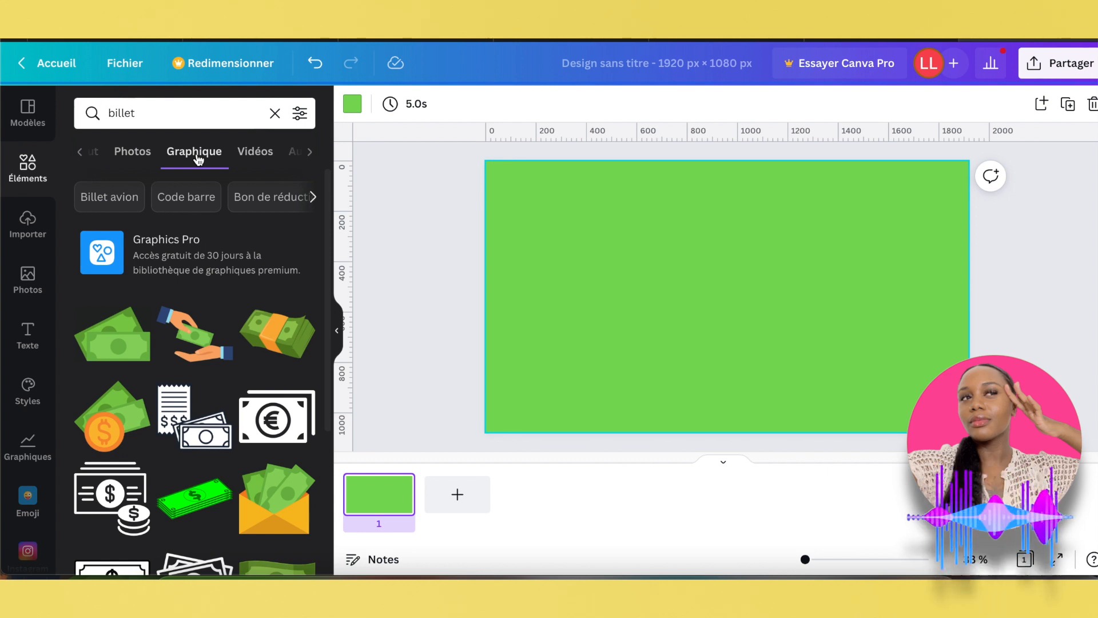
{"action": "left_click", "coordinate": [298, 116]}
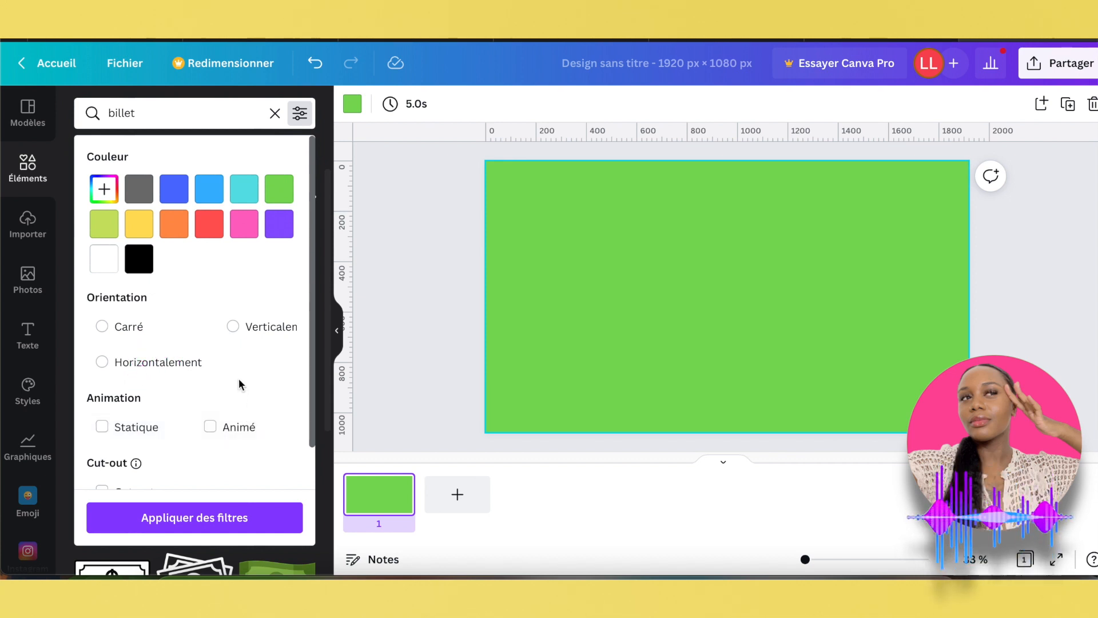
{"action": "left_click", "coordinate": [231, 428]}
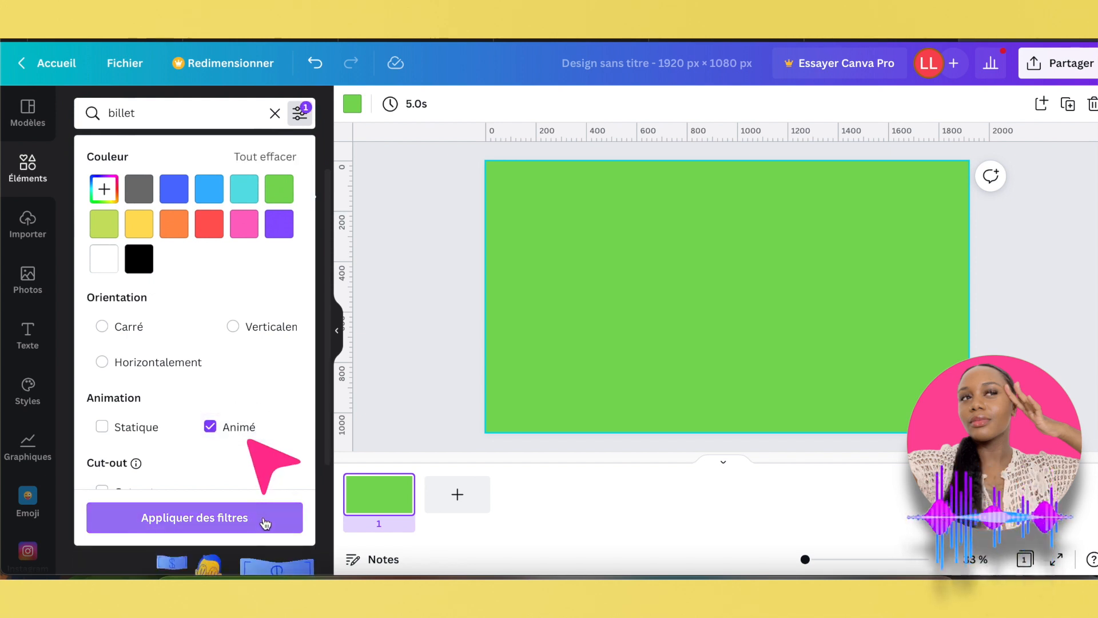
{"action": "left_click", "coordinate": [265, 523]}
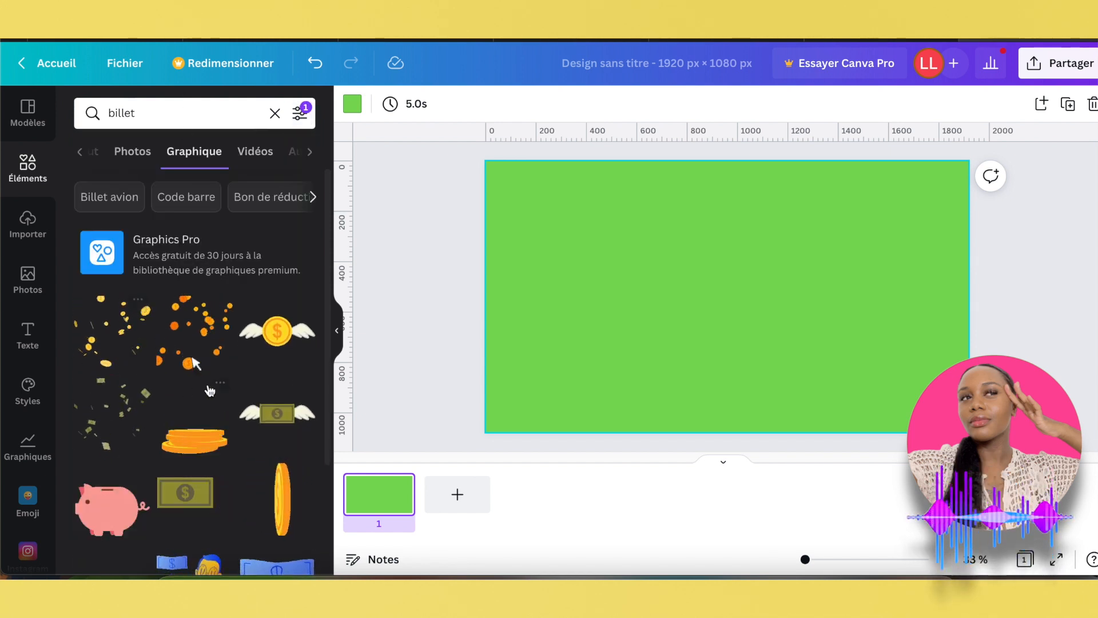
Step: Insert the animated falling green banknotes graphic and adjust its placement on the green page
{"action": "scroll", "coordinate": [195, 435], "scroll_direction": "down", "scroll_amount": 3}
{"action": "scroll", "coordinate": [246, 395], "scroll_direction": "up", "scroll_amount": 3}
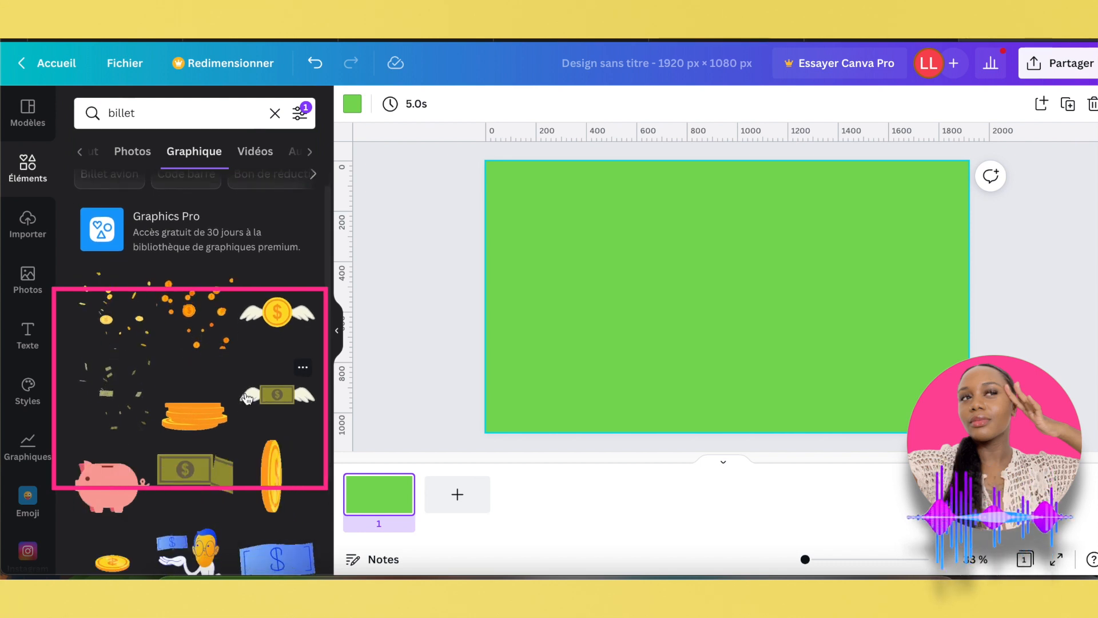
{"action": "left_click", "coordinate": [114, 404]}
{"action": "left_click_drag", "start_coordinate": [919, 432], "coordinate": [719, 306]}
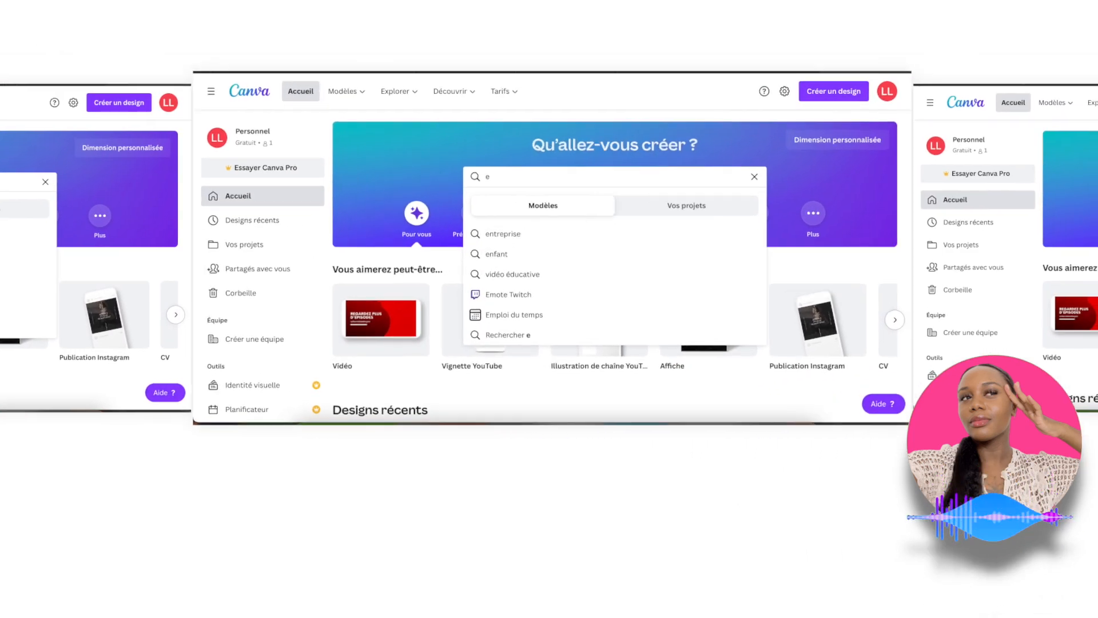
Step: Search the templates for "ebook" and open the green and cream yoga ebook template for editing
{"action": "type", "text": "book"}
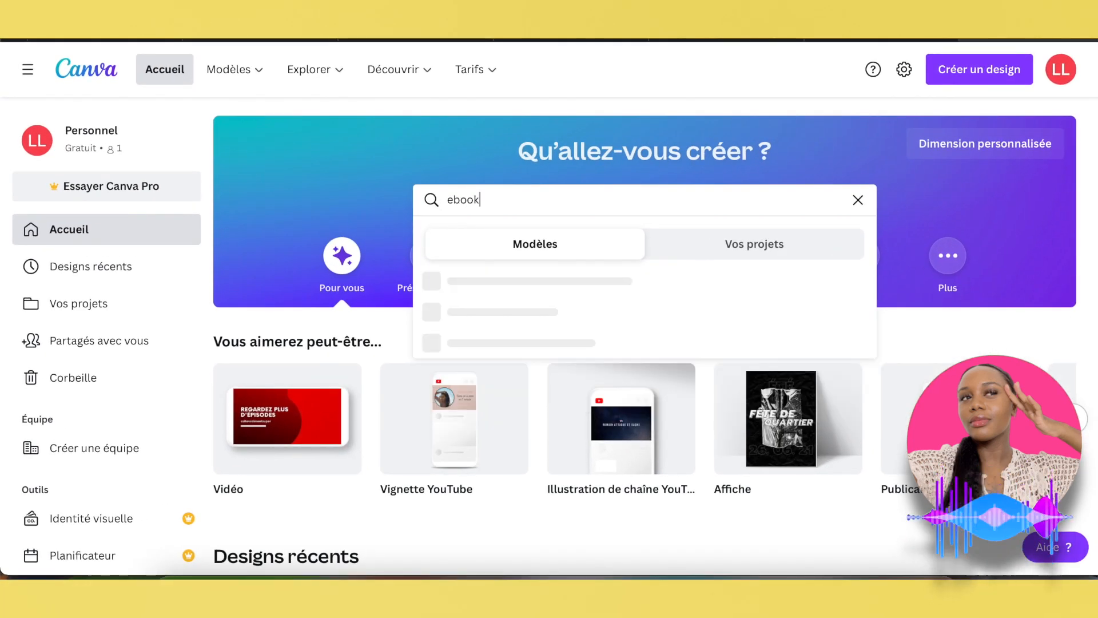
{"action": "key", "text": "Return"}
{"action": "scroll", "coordinate": [508, 208], "scroll_direction": "down", "scroll_amount": 3}
{"action": "scroll", "coordinate": [506, 274], "scroll_direction": "up", "scroll_amount": 2}
{"action": "left_click", "coordinate": [543, 370]}
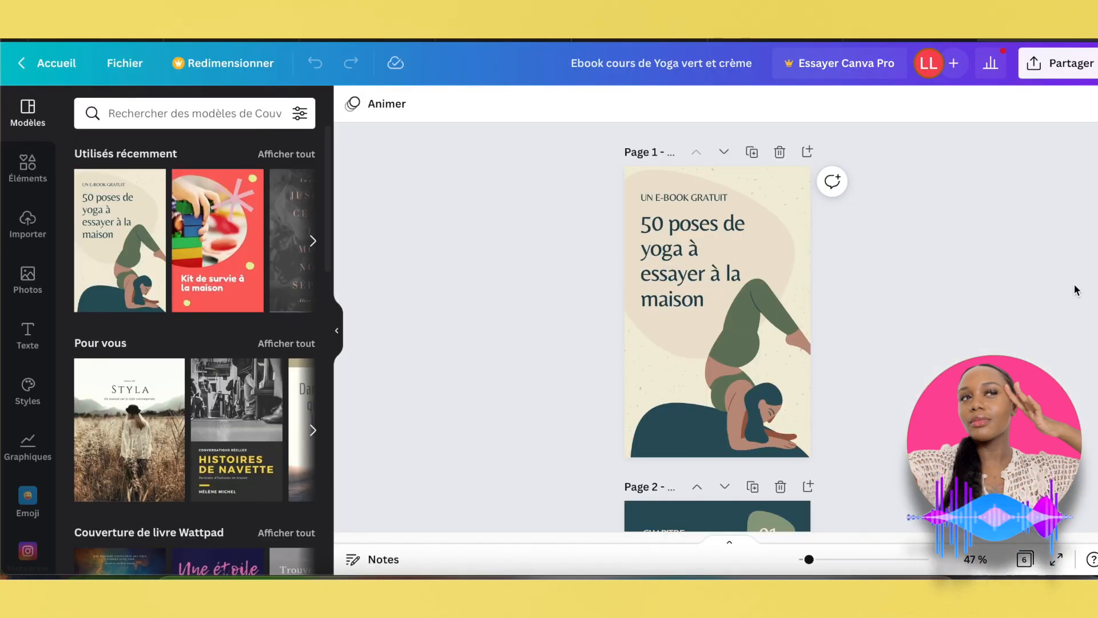
Step: Look through all pages of the yoga ebook template, from the cover to the pose page and back
{"action": "scroll", "coordinate": [927, 310], "scroll_direction": "down", "scroll_amount": 1}
{"action": "scroll", "coordinate": [860, 309], "scroll_direction": "down", "scroll_amount": 15}
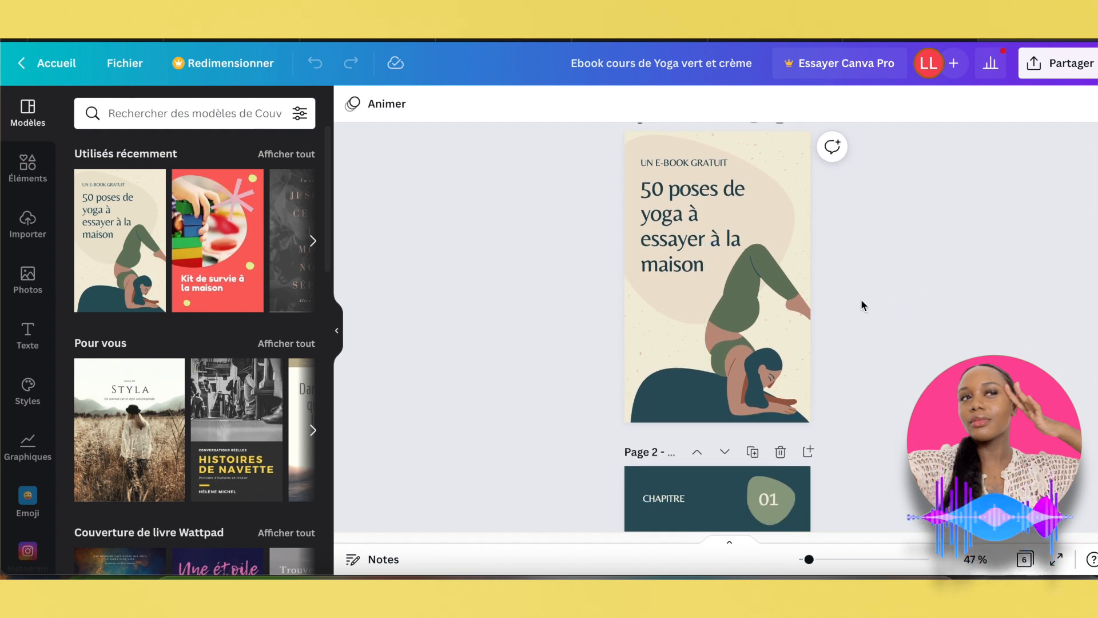
{"action": "scroll", "coordinate": [860, 351], "scroll_direction": "down", "scroll_amount": 14}
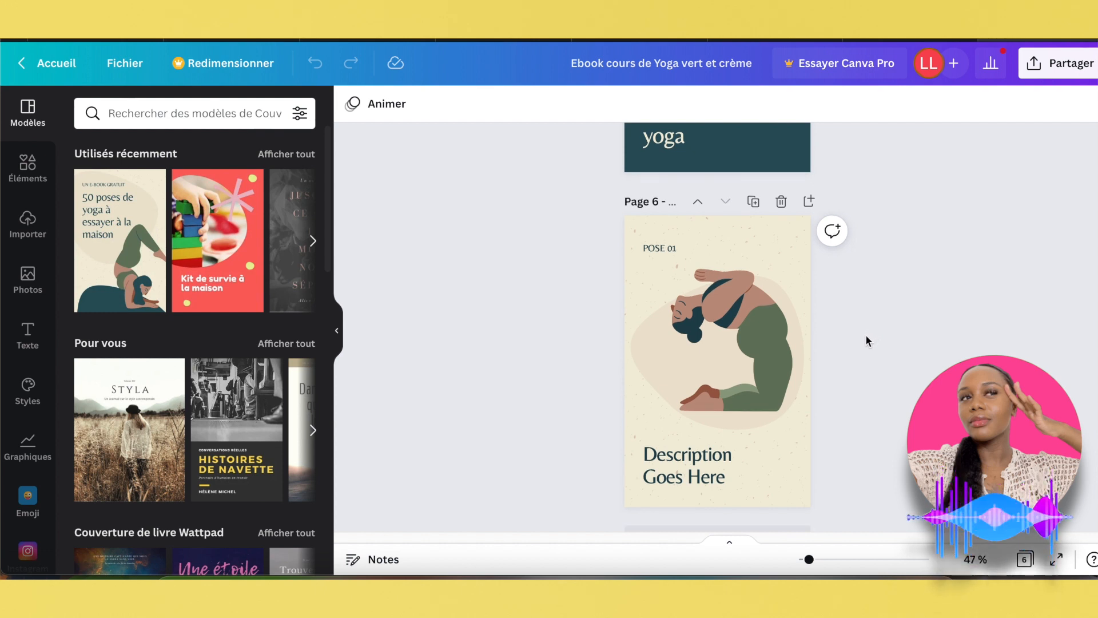
{"action": "scroll", "coordinate": [868, 338], "scroll_direction": "down", "scroll_amount": 2}
{"action": "scroll", "coordinate": [880, 332], "scroll_direction": "up", "scroll_amount": 15}
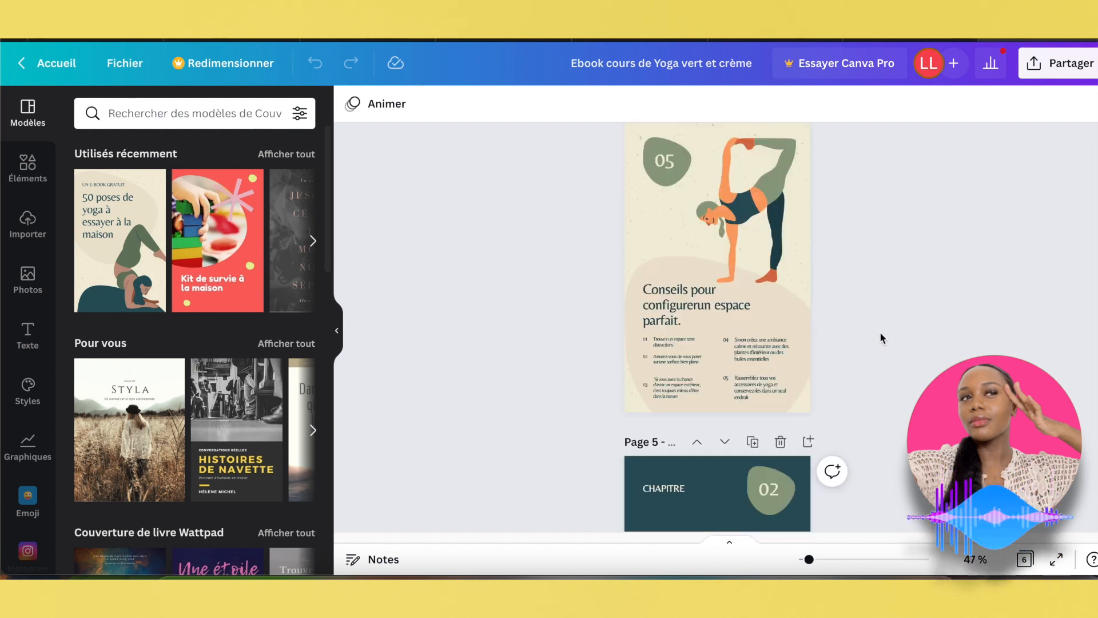
{"action": "scroll", "coordinate": [818, 288], "scroll_direction": "up", "scroll_amount": 10}
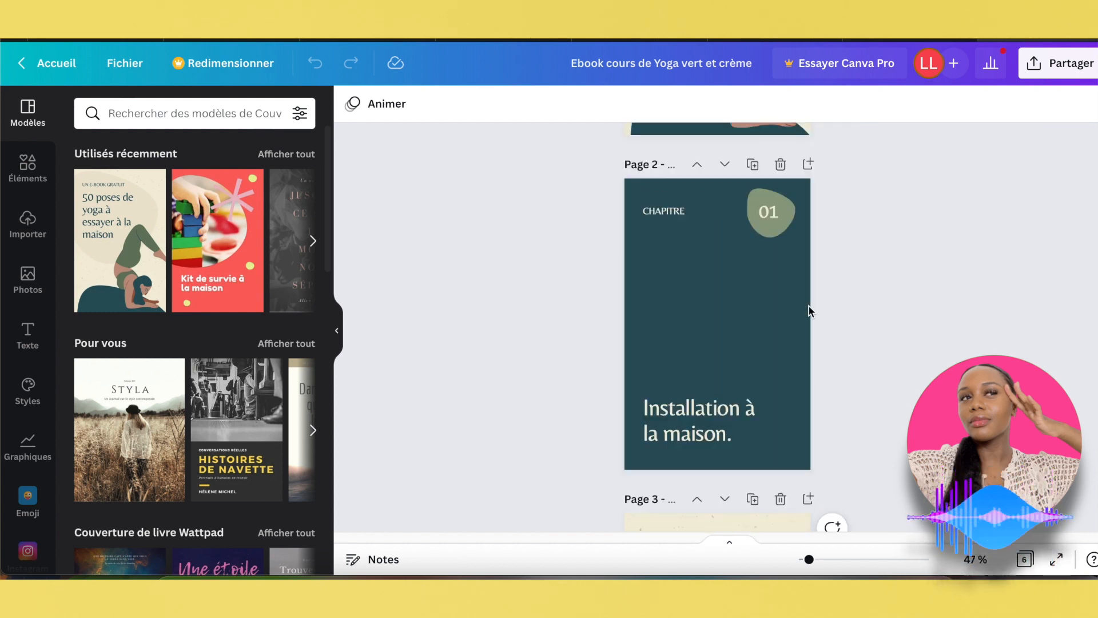
Step: Delete the illustrated yoga figure from the ebook cover on page 1
{"action": "left_click", "coordinate": [804, 257]}
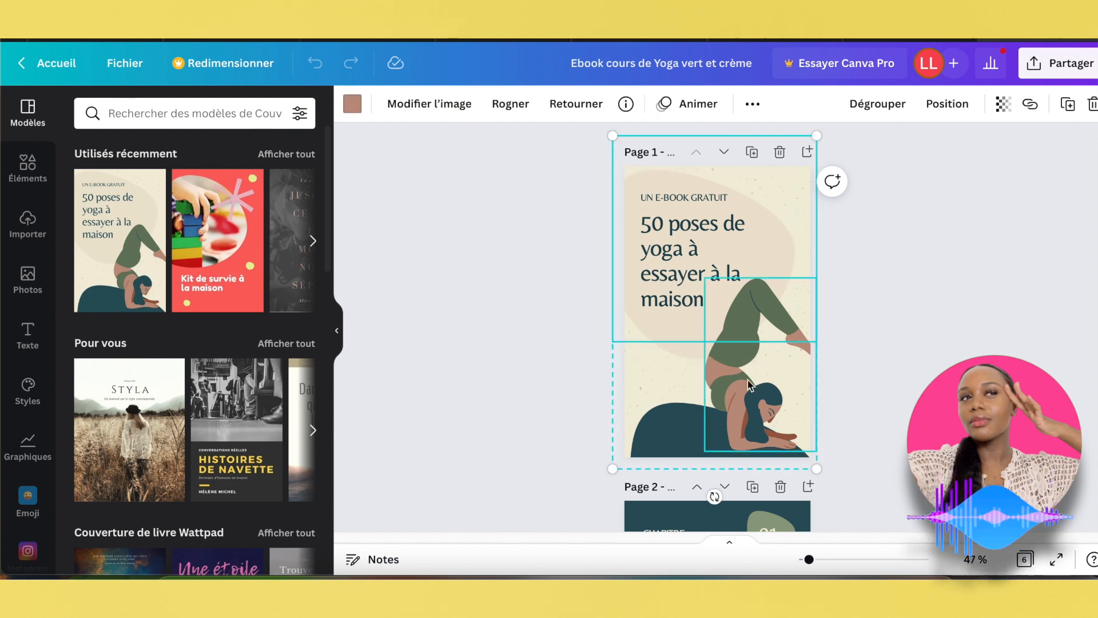
{"action": "left_click", "coordinate": [818, 245]}
{"action": "left_click", "coordinate": [801, 189]}
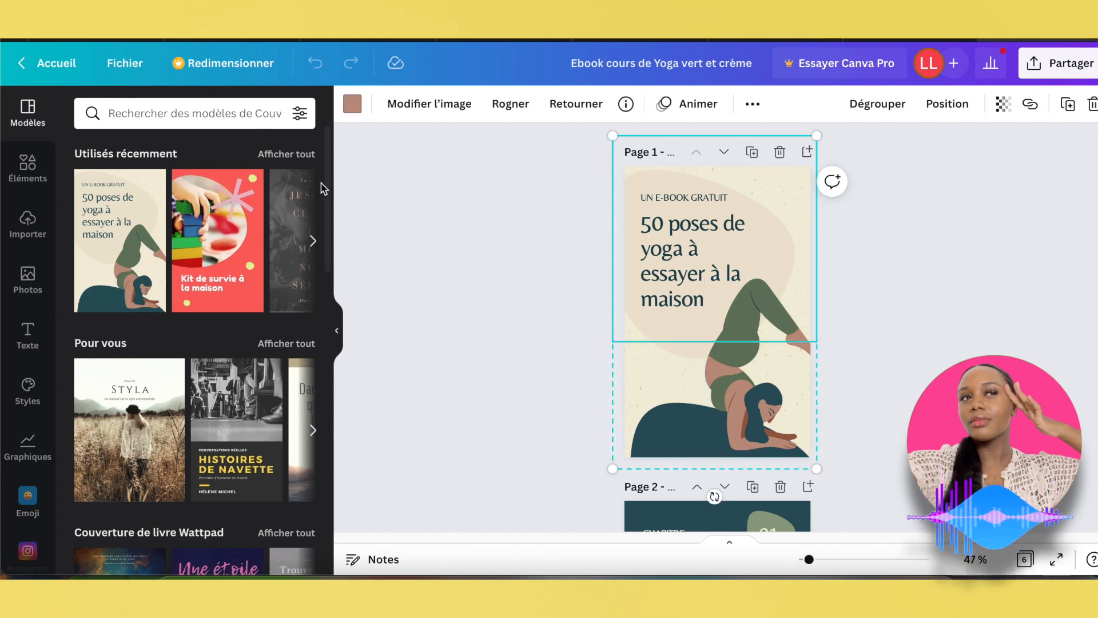
{"action": "key", "text": "Delete"}
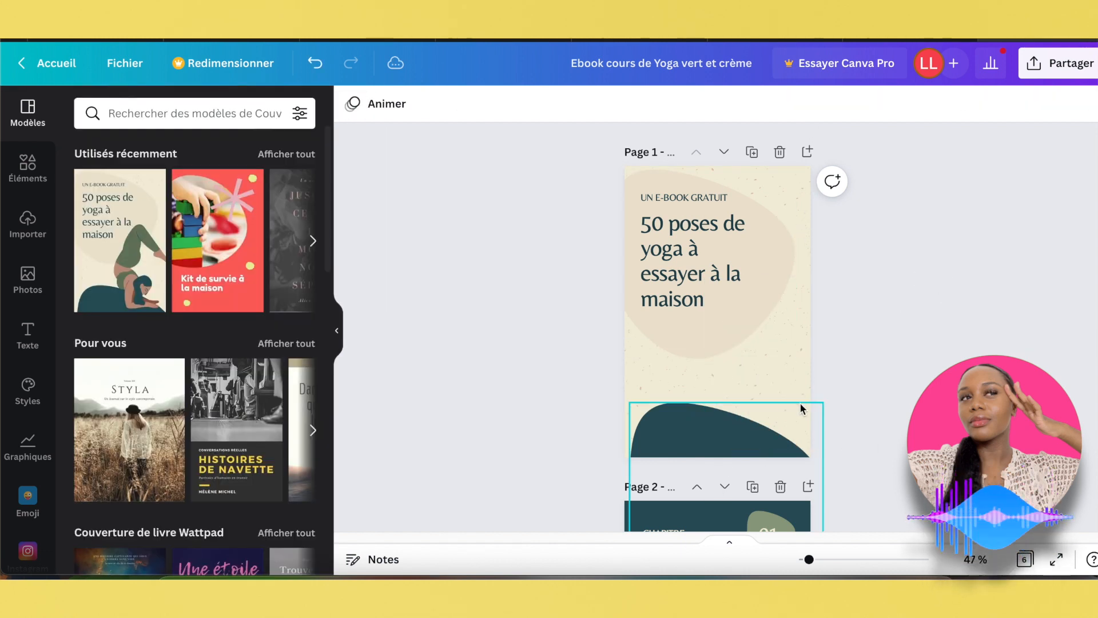
Step: Try repositioning the CHAPITRE label on page 2 and undo the change
{"action": "scroll", "coordinate": [738, 304], "scroll_direction": "down", "scroll_amount": 5}
{"action": "mouse_move", "coordinate": [673, 212]}
{"action": "left_mouse_down"}
{"action": "mouse_move", "coordinate": [707, 279]}
{"action": "mouse_move", "coordinate": [673, 223]}
{"action": "mouse_move", "coordinate": [677, 207]}
{"action": "left_mouse_up"}
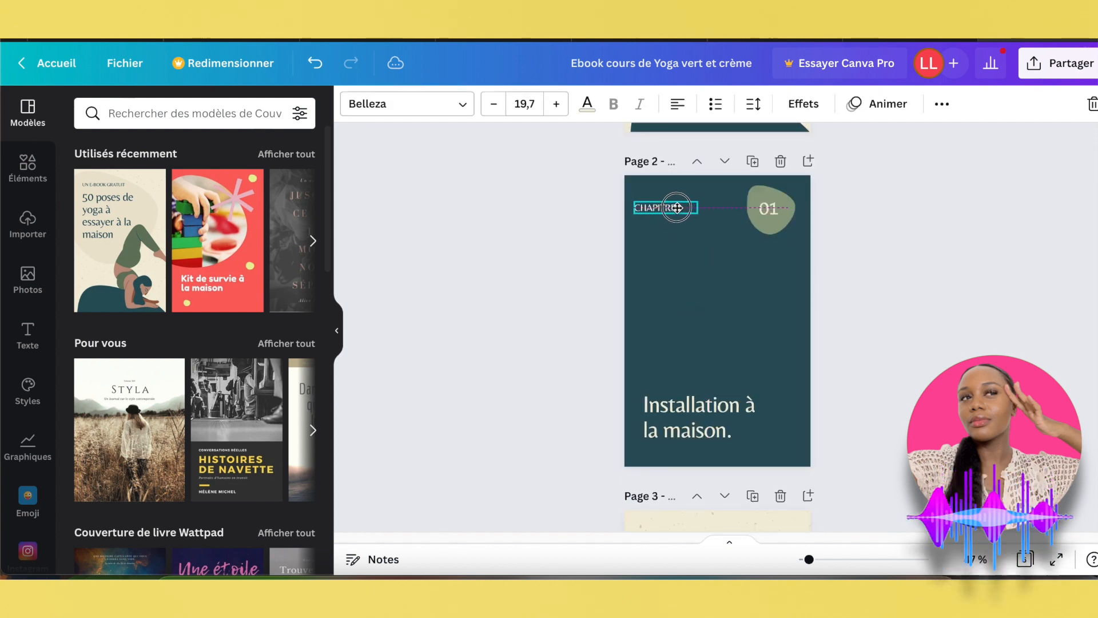
{"action": "key", "text": "ctrl+z"}
{"action": "key", "text": "ctrl+z"}
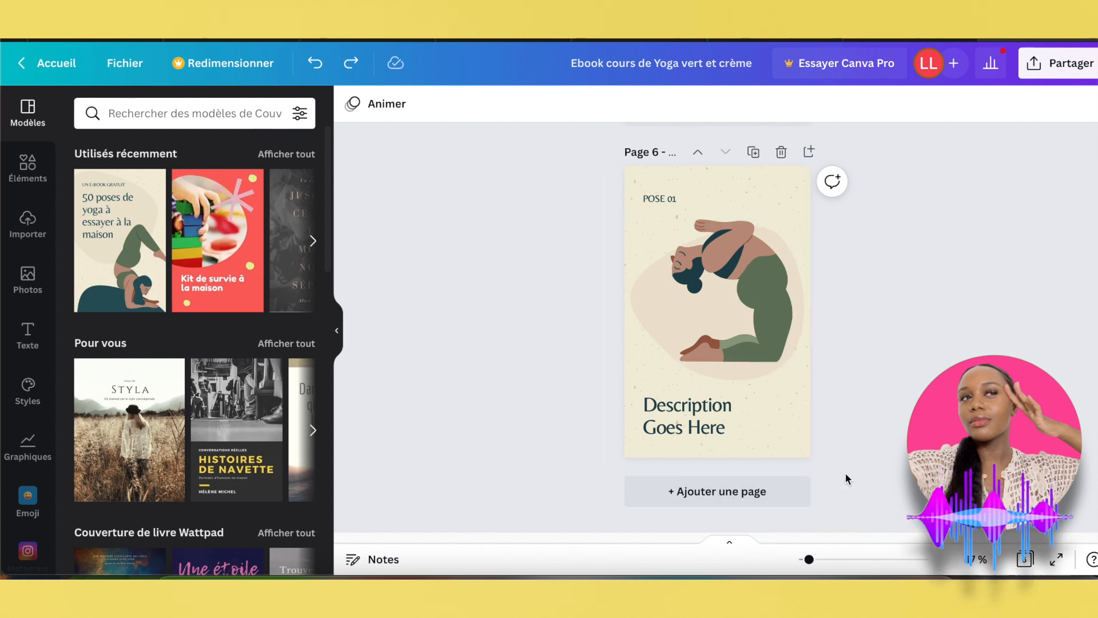
Step: Add a blank page after page 6 and place a title, a subtitle and body text on it
{"action": "left_click", "coordinate": [632, 492]}
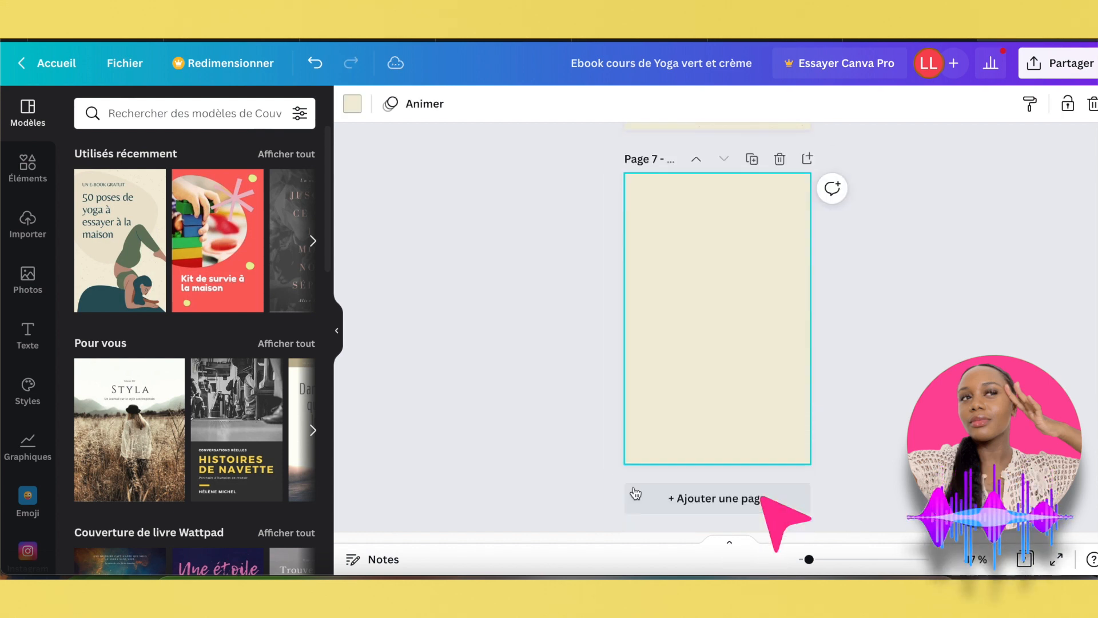
{"action": "left_click", "coordinate": [27, 333]}
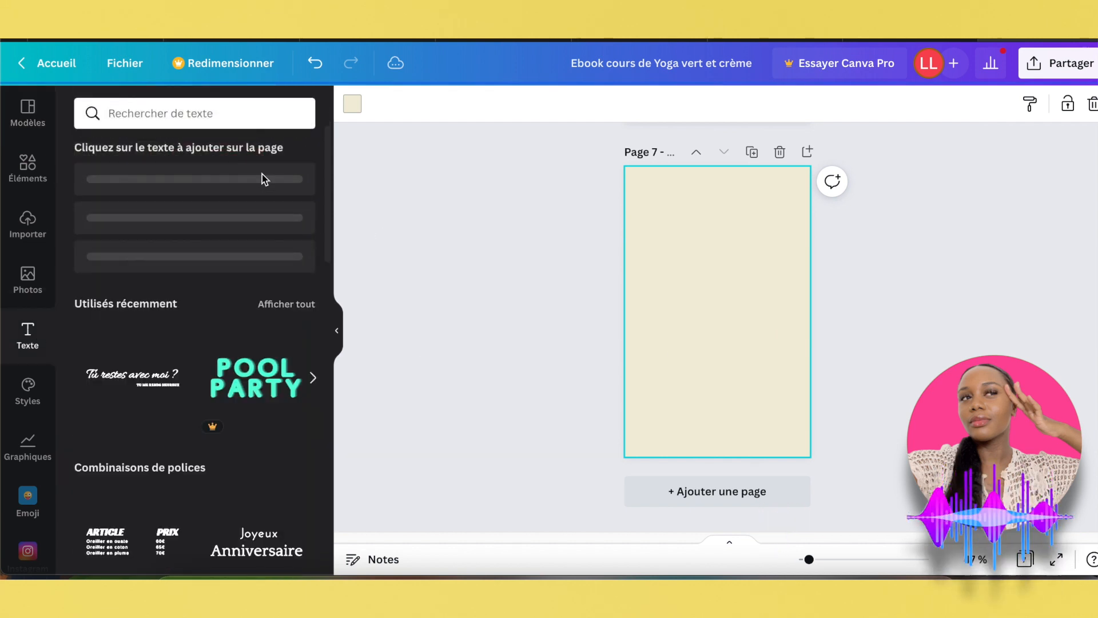
{"action": "scroll", "coordinate": [208, 424], "scroll_direction": "down", "scroll_amount": 6}
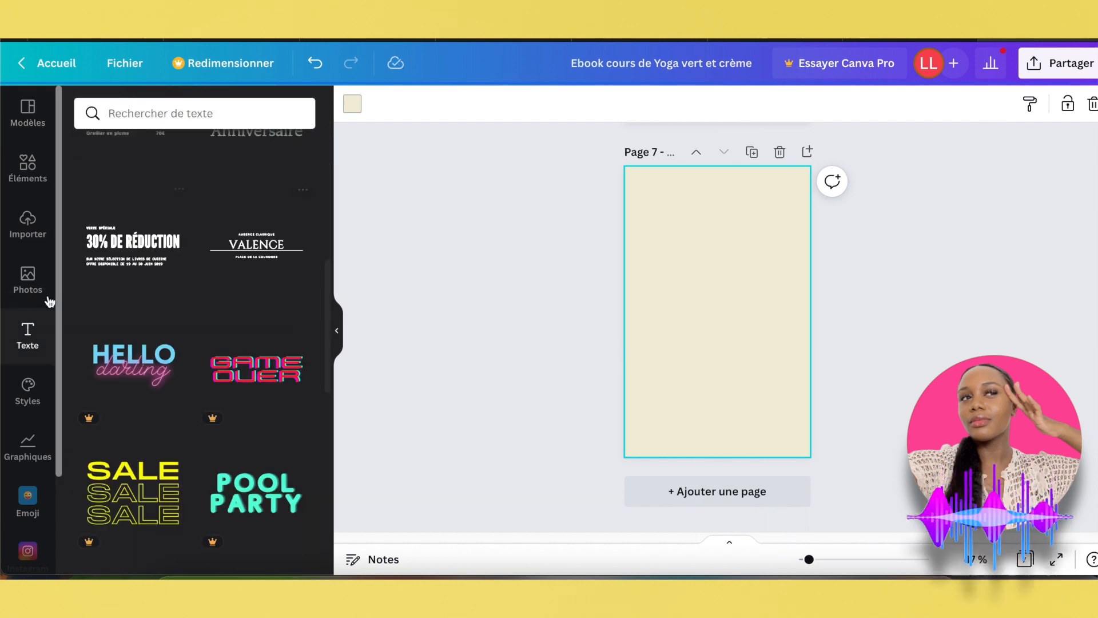
{"action": "scroll", "coordinate": [182, 397], "scroll_direction": "up", "scroll_amount": 6}
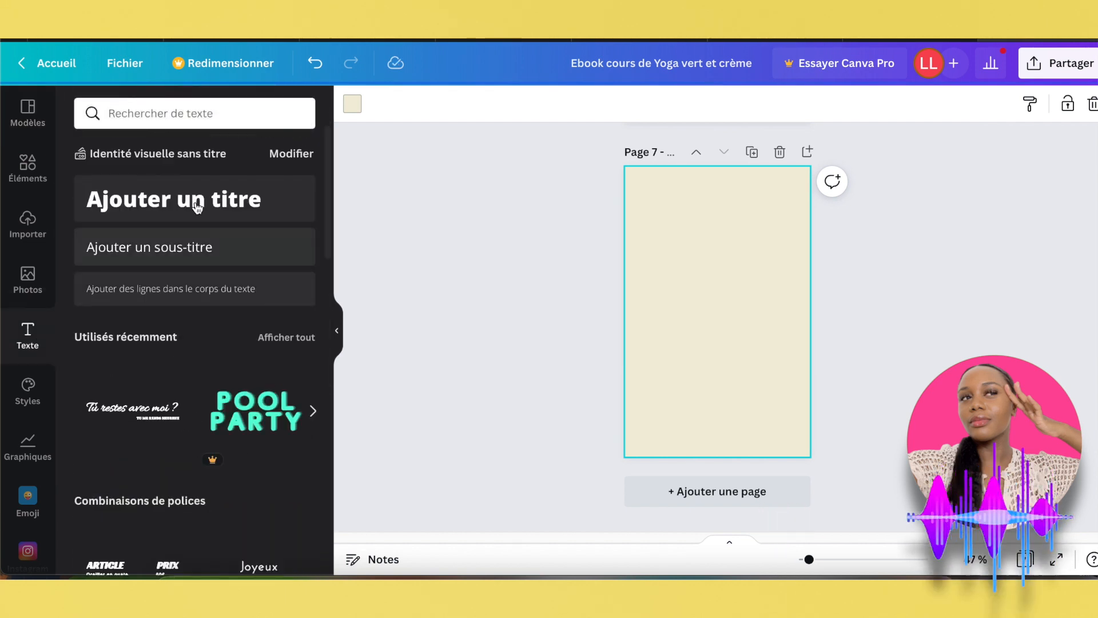
{"action": "left_click", "coordinate": [195, 209]}
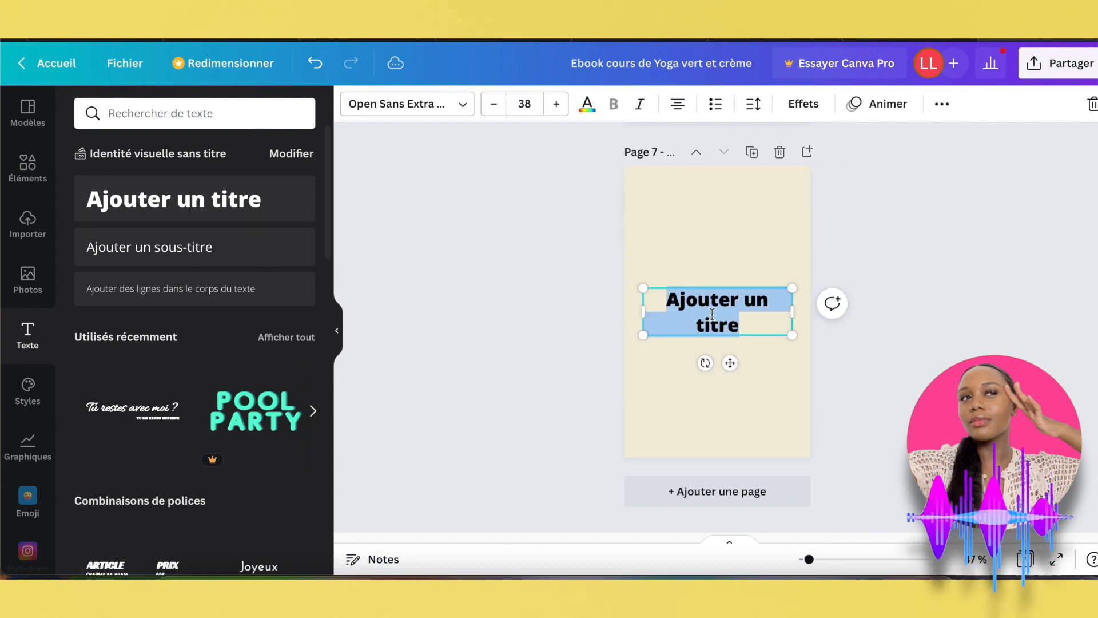
{"action": "left_click", "coordinate": [195, 247]}
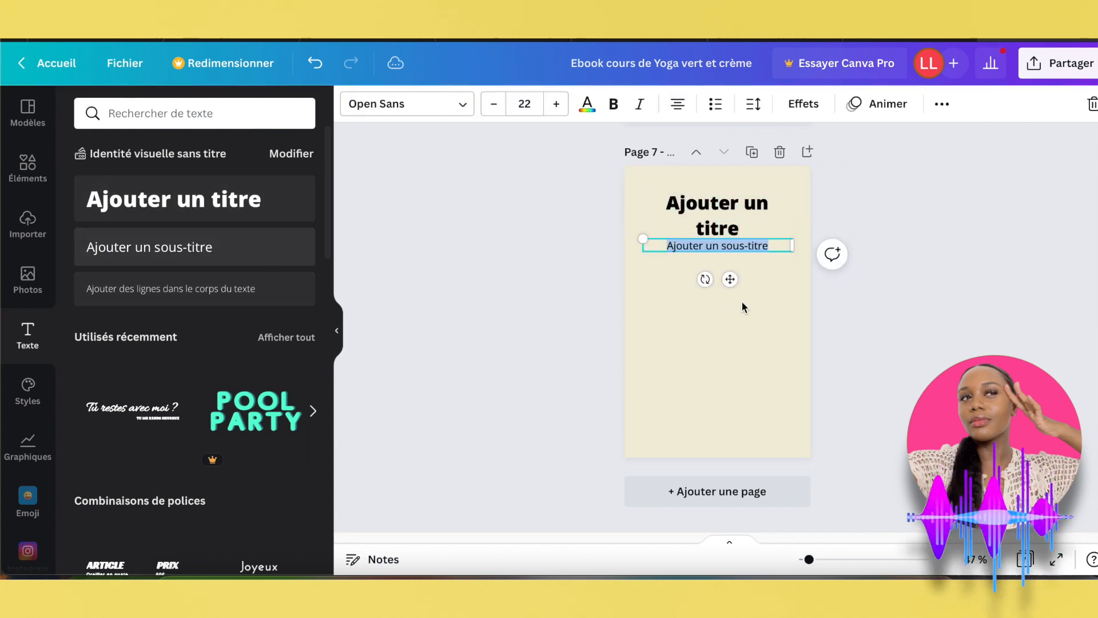
{"action": "left_click", "coordinate": [269, 304]}
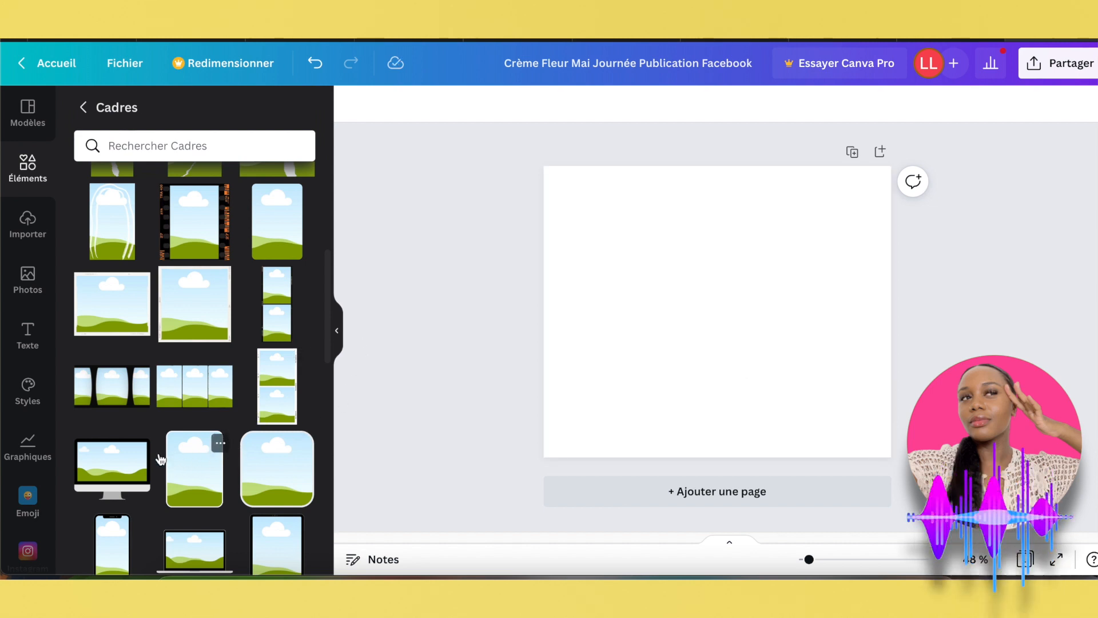
Step: Open the full Cadres collection in the Facebook post design and examine the available frame shapes and device mockups
{"action": "scroll", "coordinate": [269, 466], "scroll_direction": "down", "scroll_amount": 5}
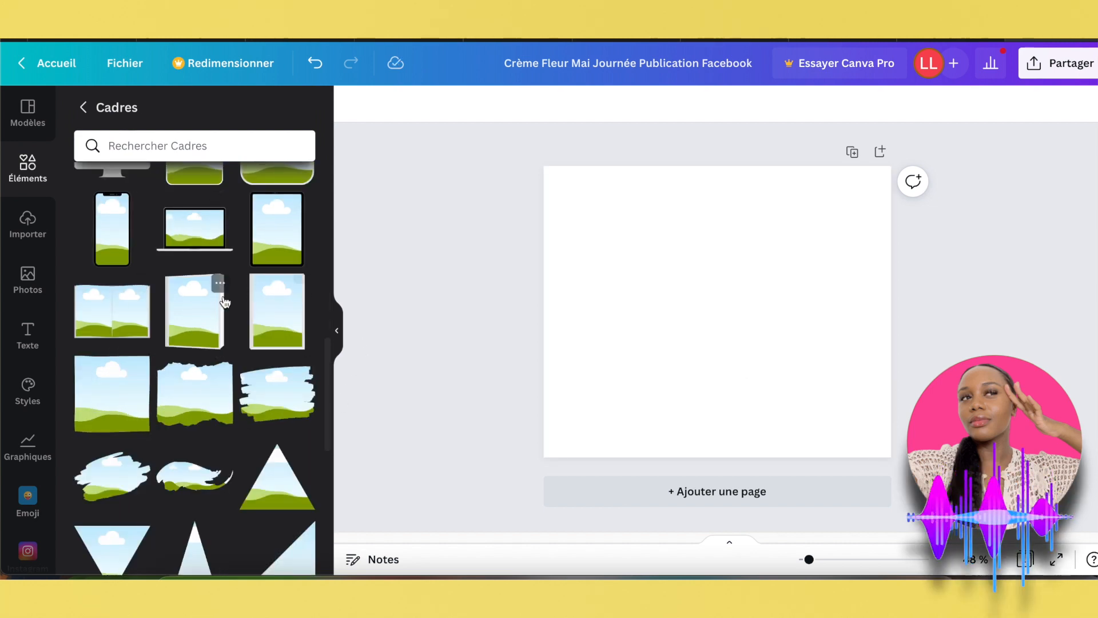
{"action": "left_click", "coordinate": [568, 292]}
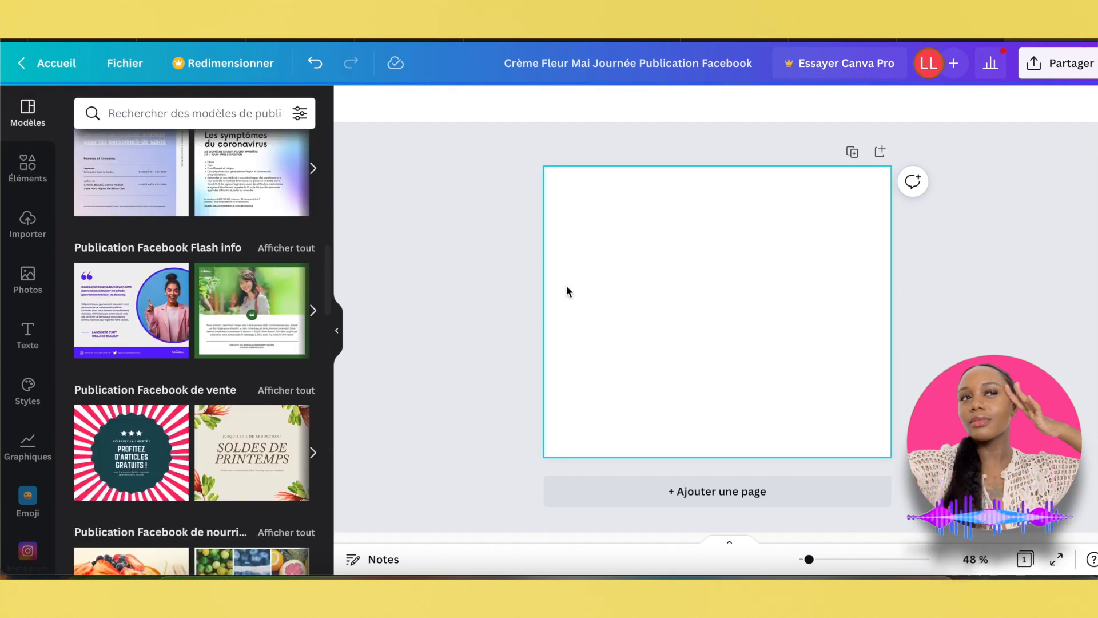
{"action": "left_click", "coordinate": [28, 168]}
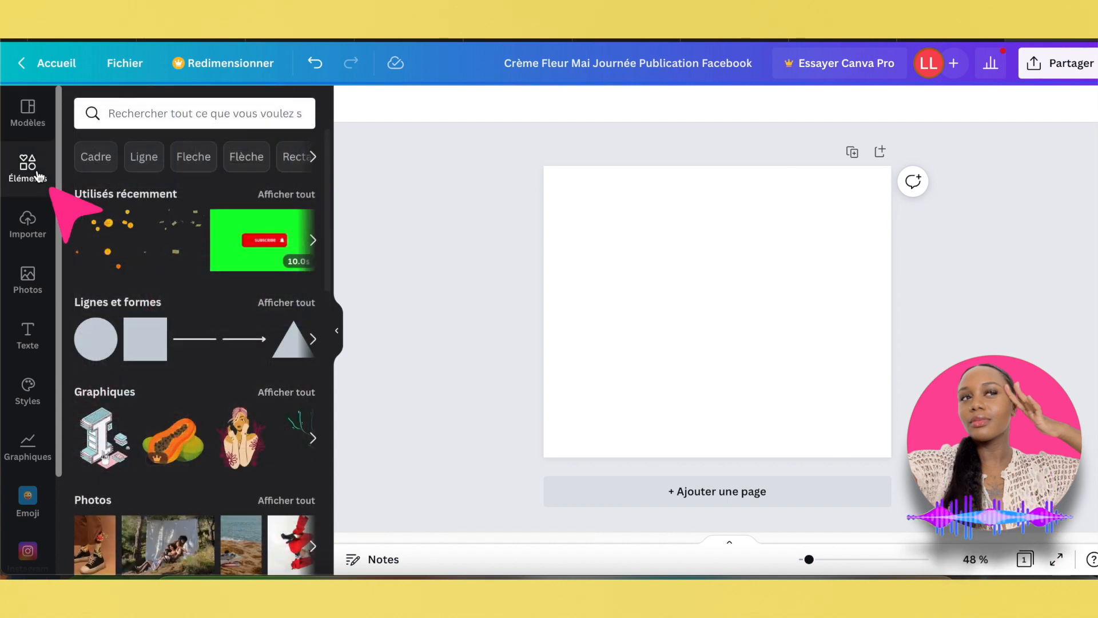
{"action": "scroll", "coordinate": [280, 344], "scroll_direction": "down", "scroll_amount": 15}
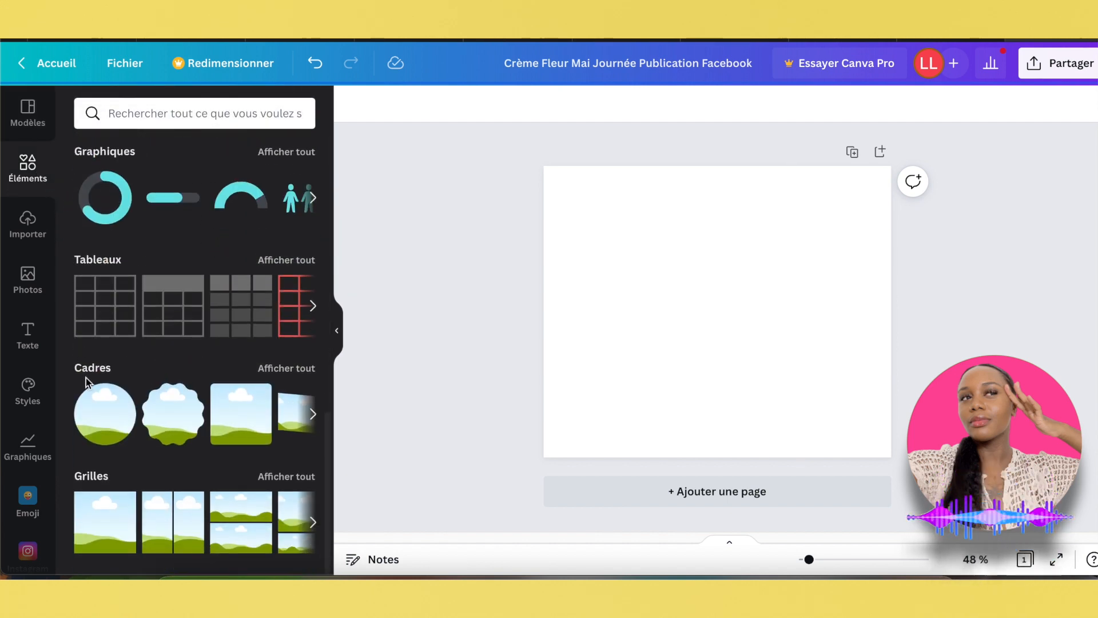
{"action": "left_click", "coordinate": [316, 369]}
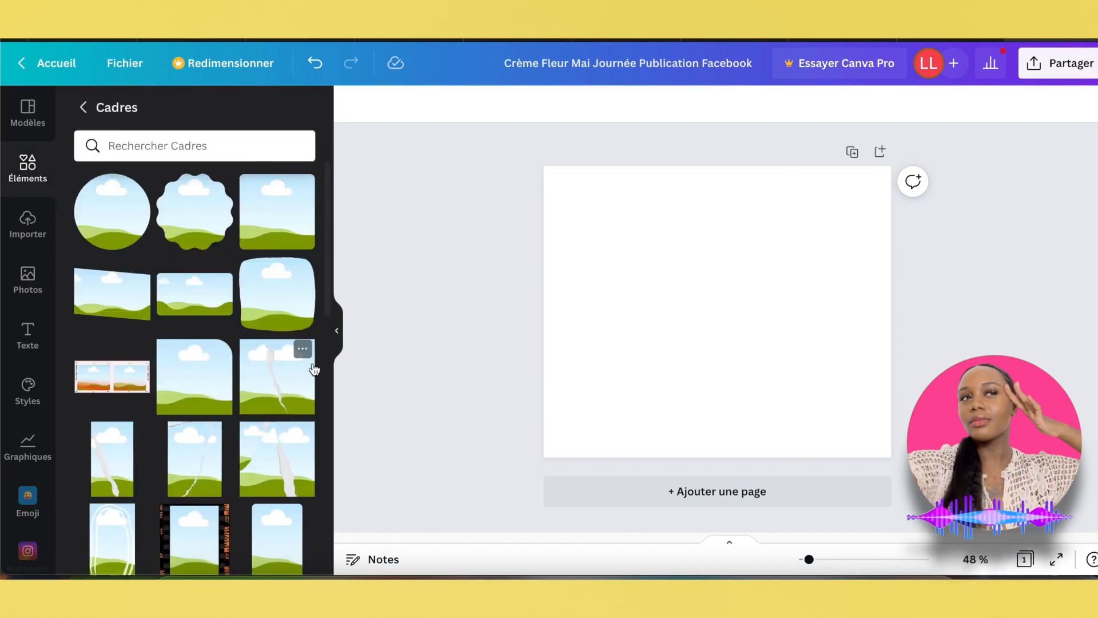
{"action": "scroll", "coordinate": [309, 384], "scroll_direction": "down", "scroll_amount": 4}
{"action": "scroll", "coordinate": [309, 384], "scroll_direction": "down", "scroll_amount": 6}
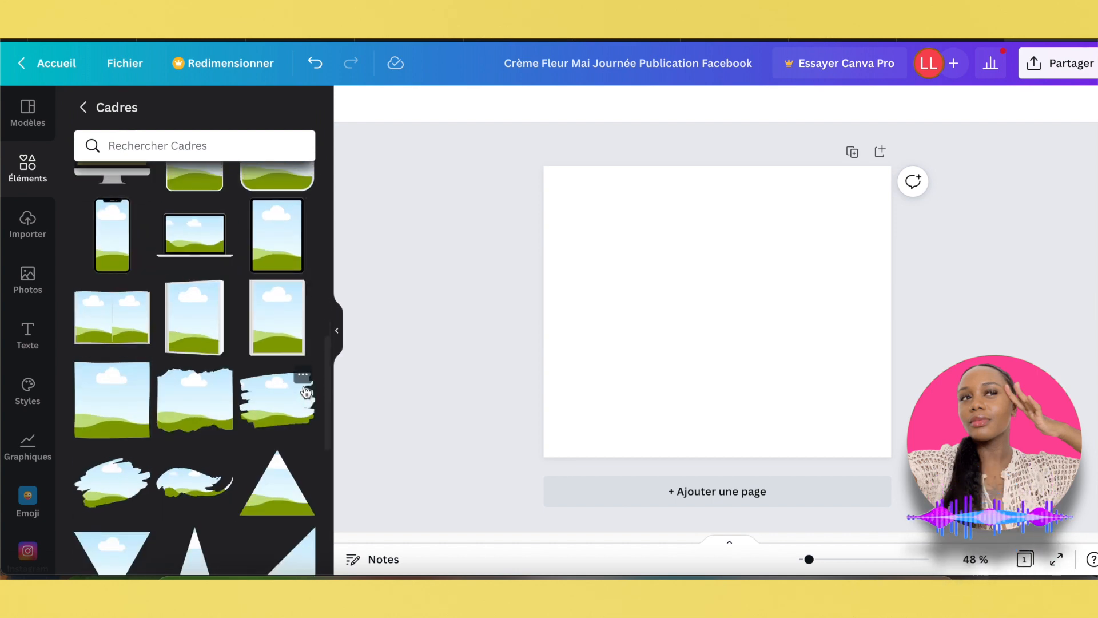
Step: Add the smartphone mockup frame to the blank Facebook post page
{"action": "scroll", "coordinate": [169, 340], "scroll_direction": "up", "scroll_amount": 3}
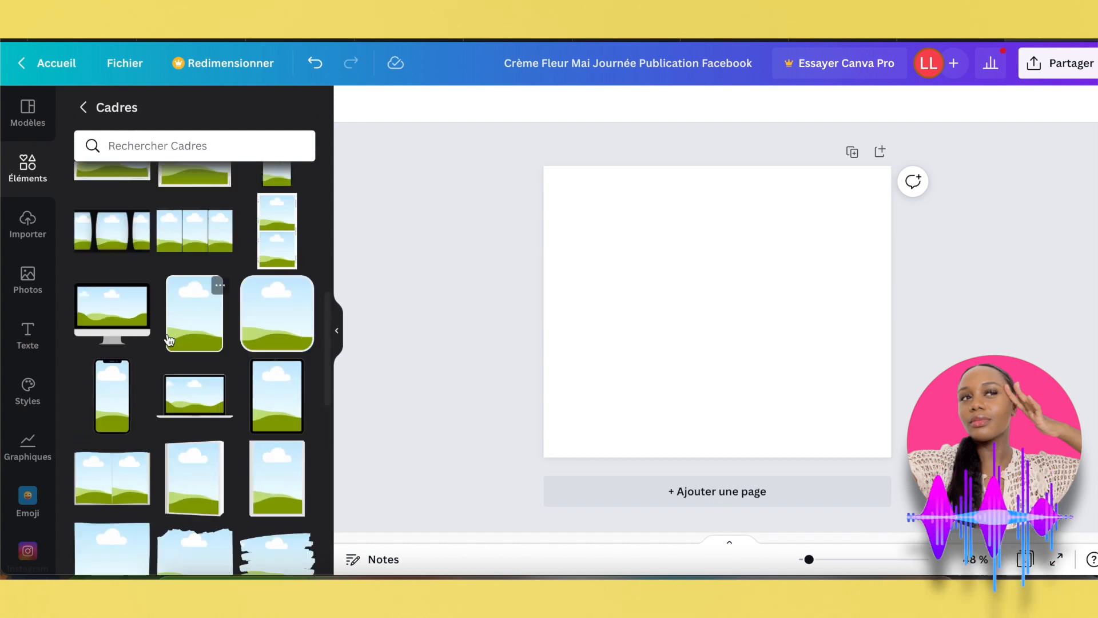
{"action": "left_click", "coordinate": [122, 389]}
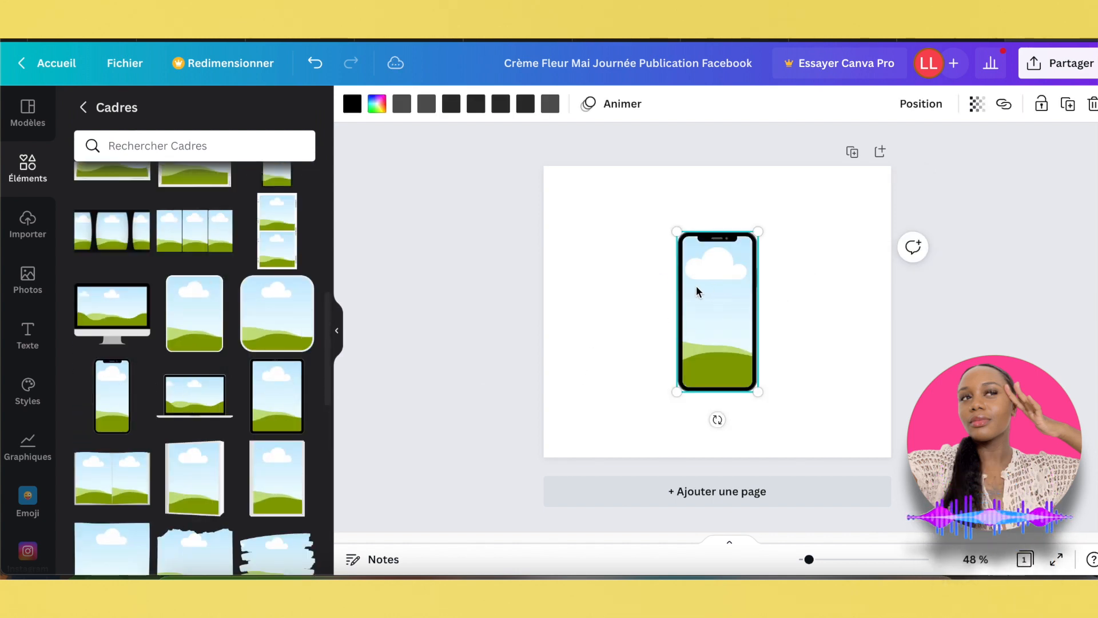
{"action": "left_click", "coordinate": [581, 256]}
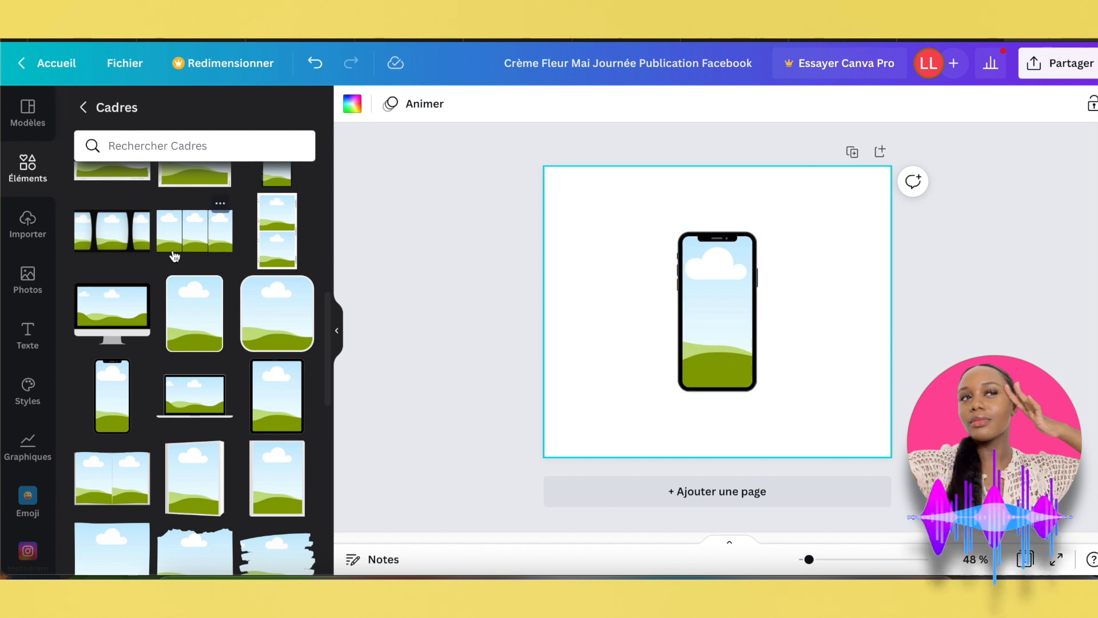
Step: Fill the smartphone frame with the uploaded Lash Tech Must Haves image
{"action": "left_click", "coordinate": [49, 245]}
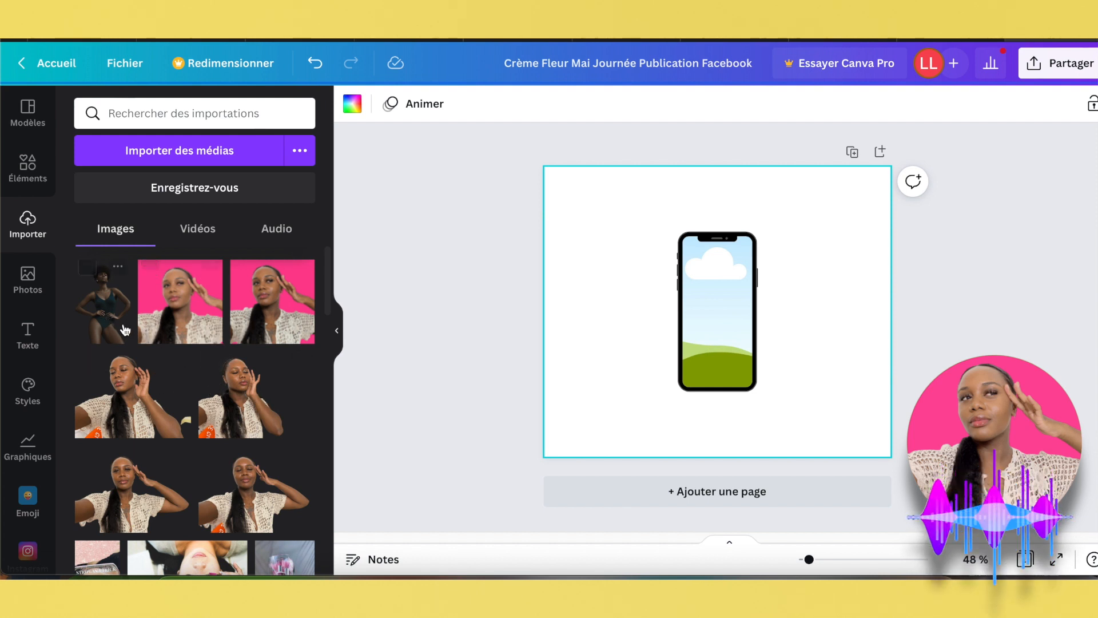
{"action": "scroll", "coordinate": [200, 389], "scroll_direction": "down", "scroll_amount": 5}
{"action": "left_click_drag", "start_coordinate": [178, 371], "coordinate": [689, 283]}
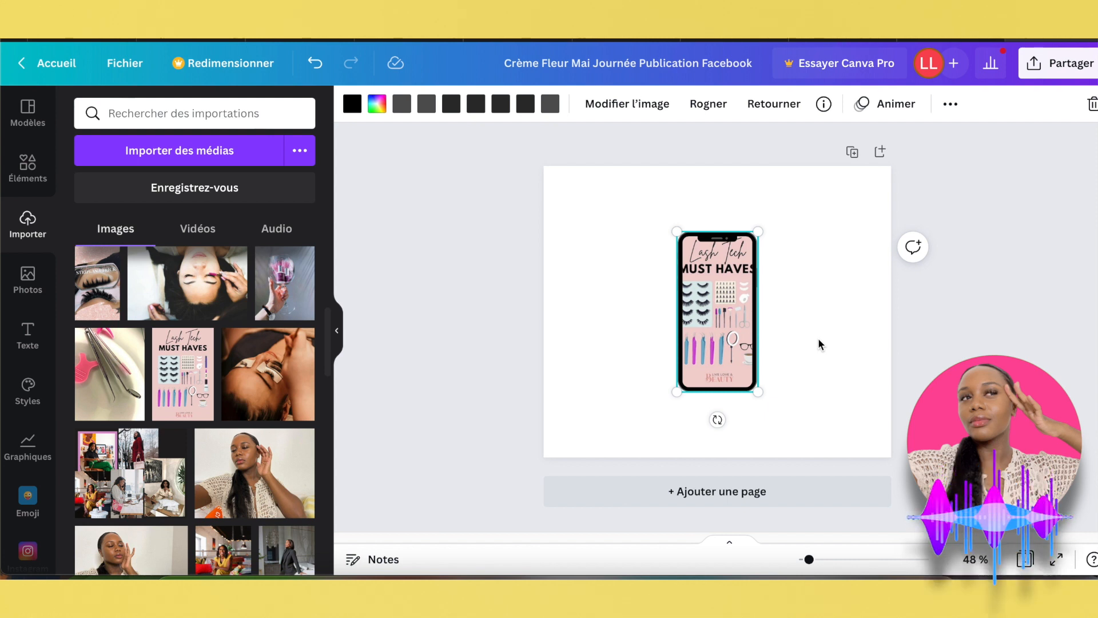
Step: Shift the image inside the smartphone frame so its heading starts within the phone screen
{"action": "double_click", "coordinate": [699, 291]}
{"action": "left_click_drag", "start_coordinate": [698, 291], "coordinate": [733, 321]}
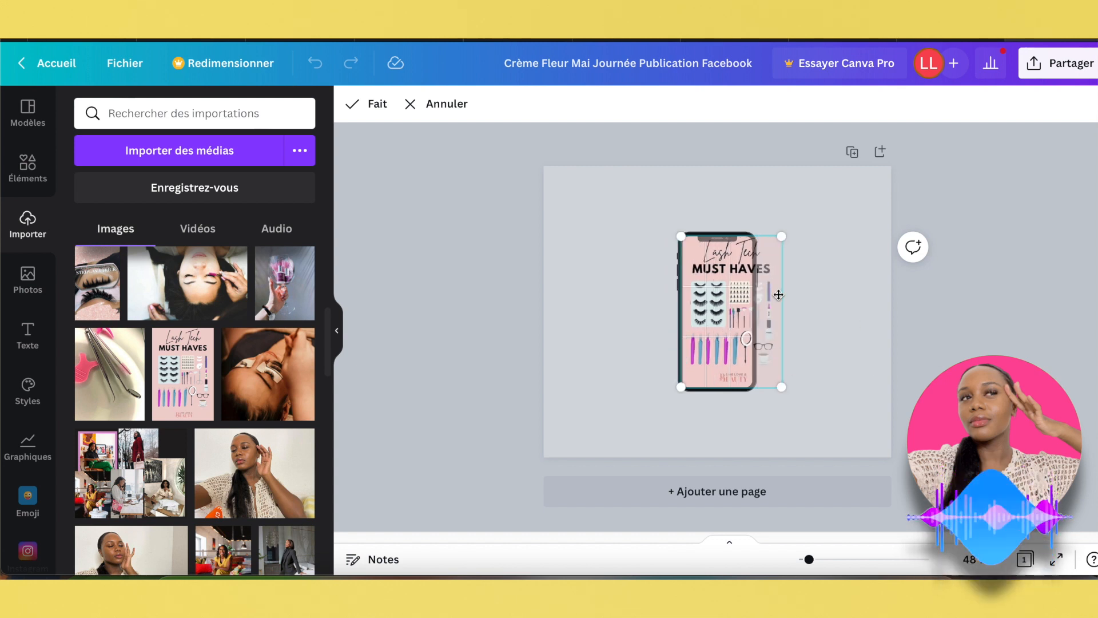
{"action": "left_click", "coordinate": [813, 286]}
{"action": "left_click", "coordinate": [798, 306]}
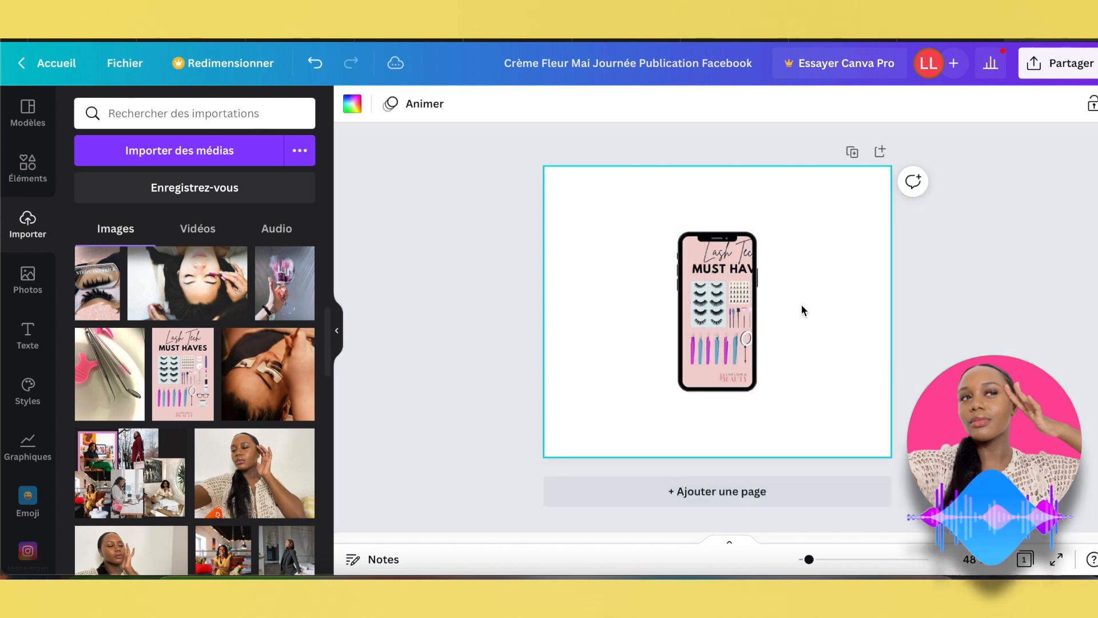
Step: Enlarge the smartphone mockup and position it on the left half of the page
{"action": "left_click_drag", "start_coordinate": [744, 355], "coordinate": [677, 341]}
{"action": "left_click_drag", "start_coordinate": [686, 380], "coordinate": [718, 433]}
{"action": "left_click_drag", "start_coordinate": [674, 336], "coordinate": [668, 320]}
{"action": "left_click", "coordinate": [800, 229]}
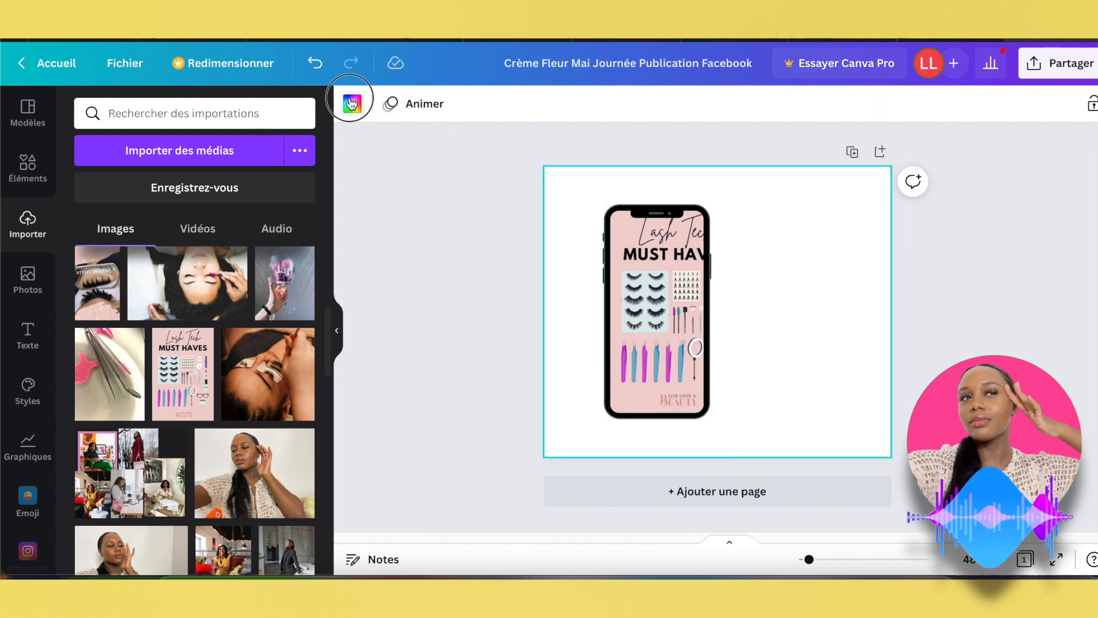
Step: Pick a background colour for the page and open the text options
{"action": "left_click", "coordinate": [353, 104]}
{"action": "left_click", "coordinate": [91, 294]}
{"action": "left_click", "coordinate": [27, 336]}
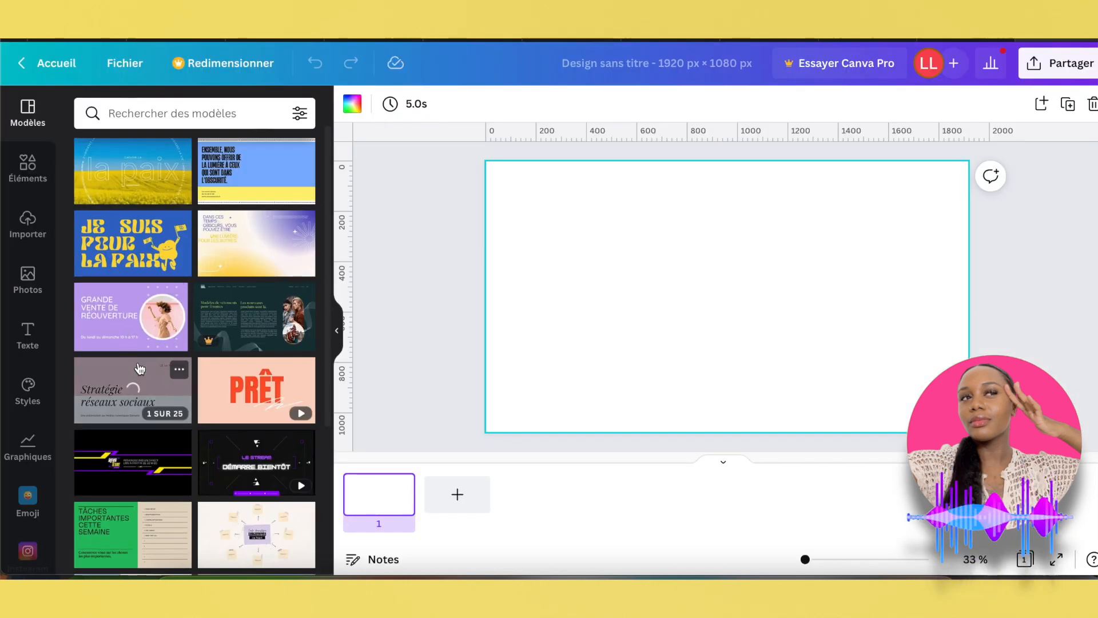
Step: Apply the purple GRANDE VENTE DE RÉOUVERTURE template to the blank 1920 x 1080 px design without its round photo
{"action": "left_click", "coordinate": [136, 328]}
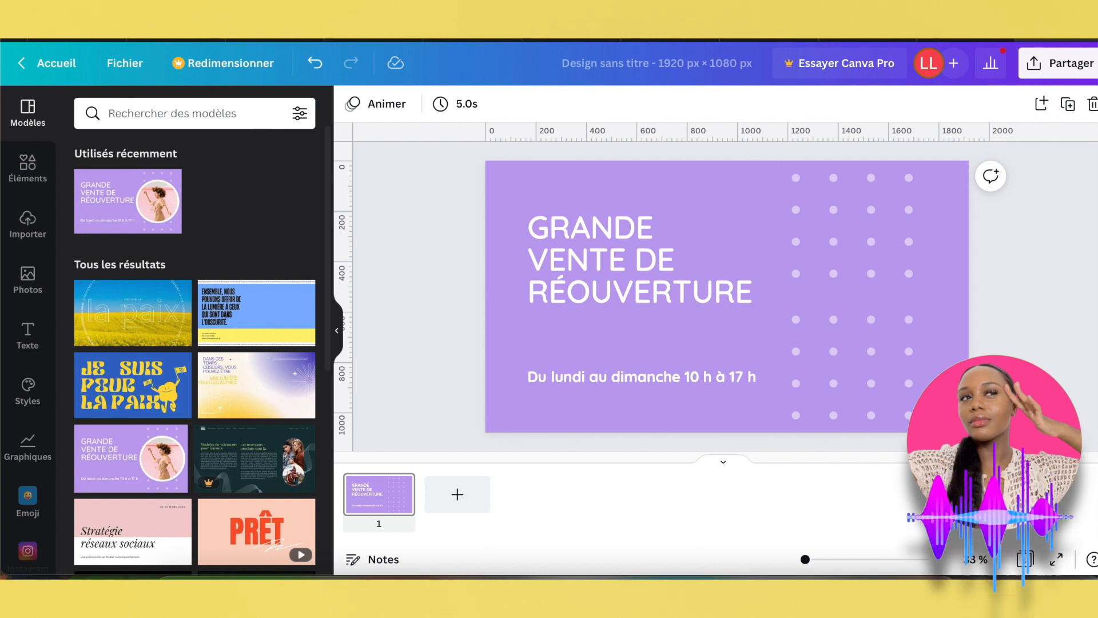
Step: Switch to Pexels in a new browser tab and open the portrait of the woman in orange sunglasses from the "portrait femme" results
{"action": "key", "text": "super+t"}
{"action": "type", "text": "pexe"}
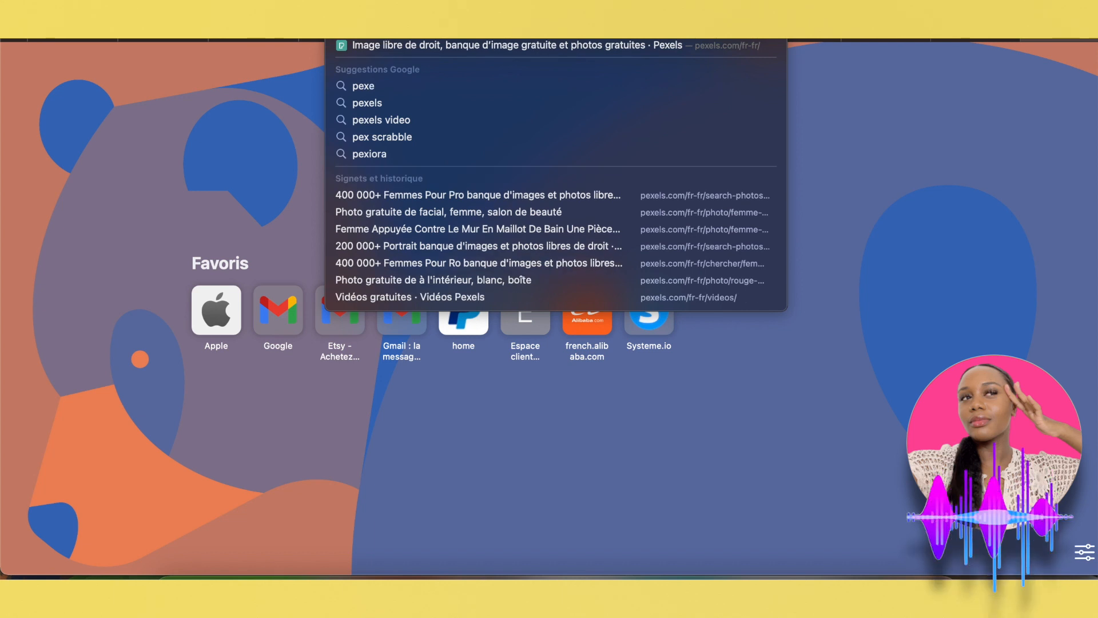
{"action": "key", "text": "Return"}
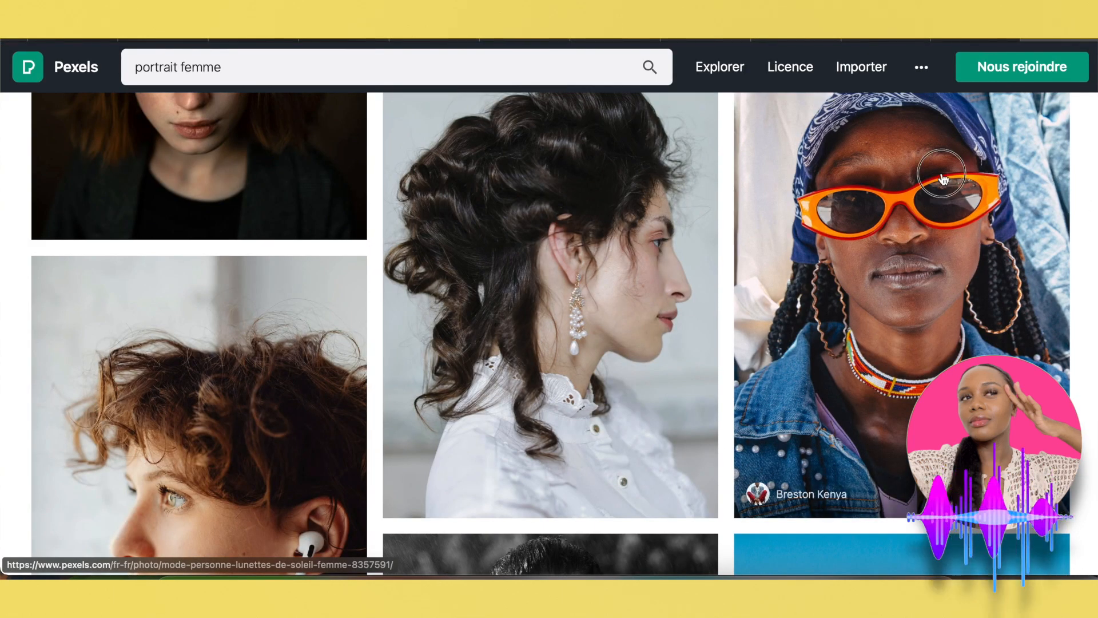
{"action": "left_click", "coordinate": [797, 228]}
Step: Look up "remove" in a new browser tab to open a background removal site
{"action": "key", "text": "super+t"}
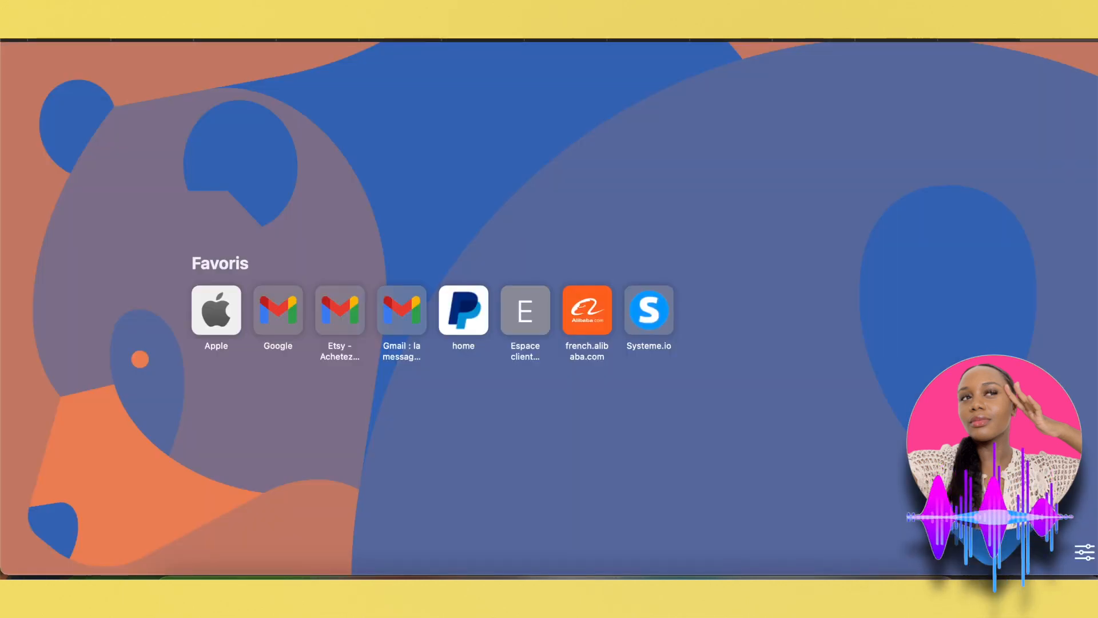
{"action": "type", "text": "remove"}
{"action": "key", "text": "Return"}
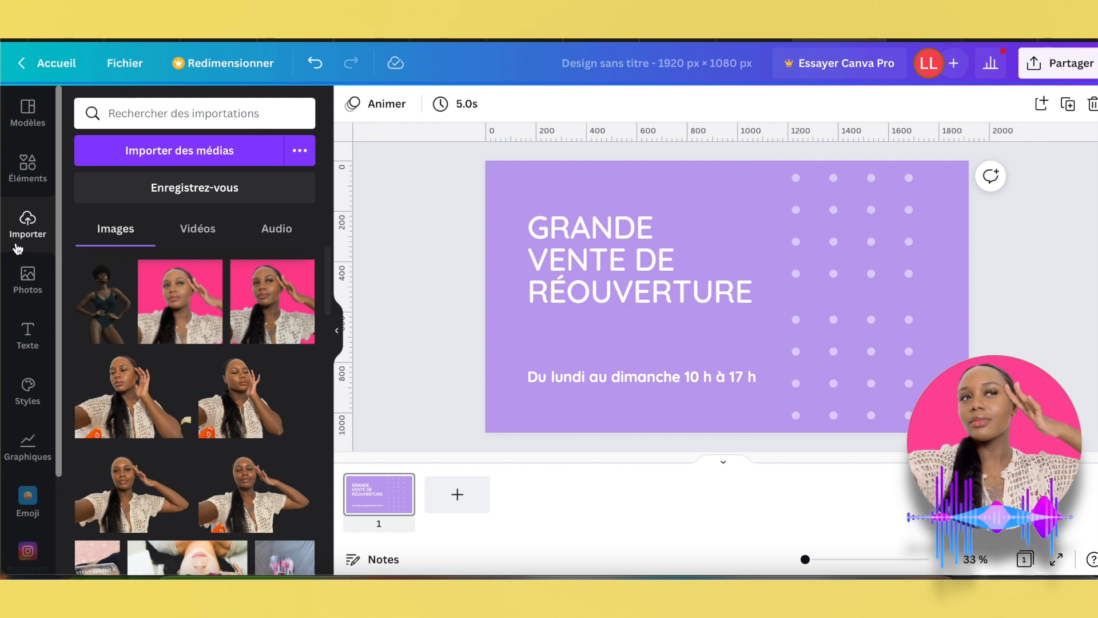
Step: Upload the cut-out sunglasses portrait in Canva and place it over the dots on the right side of the slide
{"action": "left_click", "coordinate": [182, 151]}
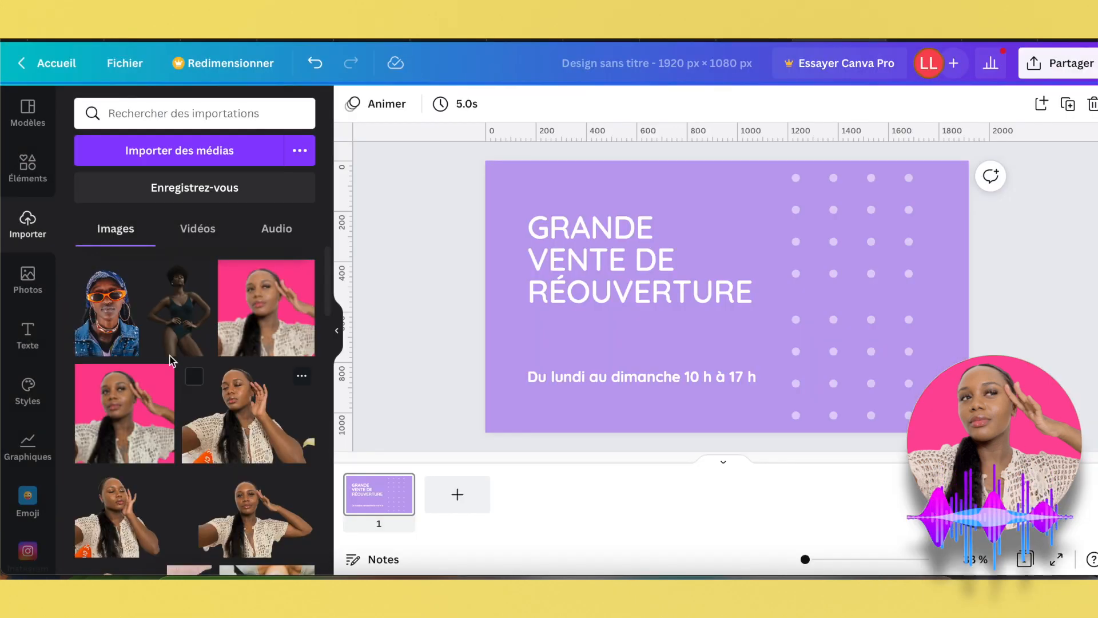
{"action": "left_click_drag", "start_coordinate": [106, 309], "coordinate": [781, 343]}
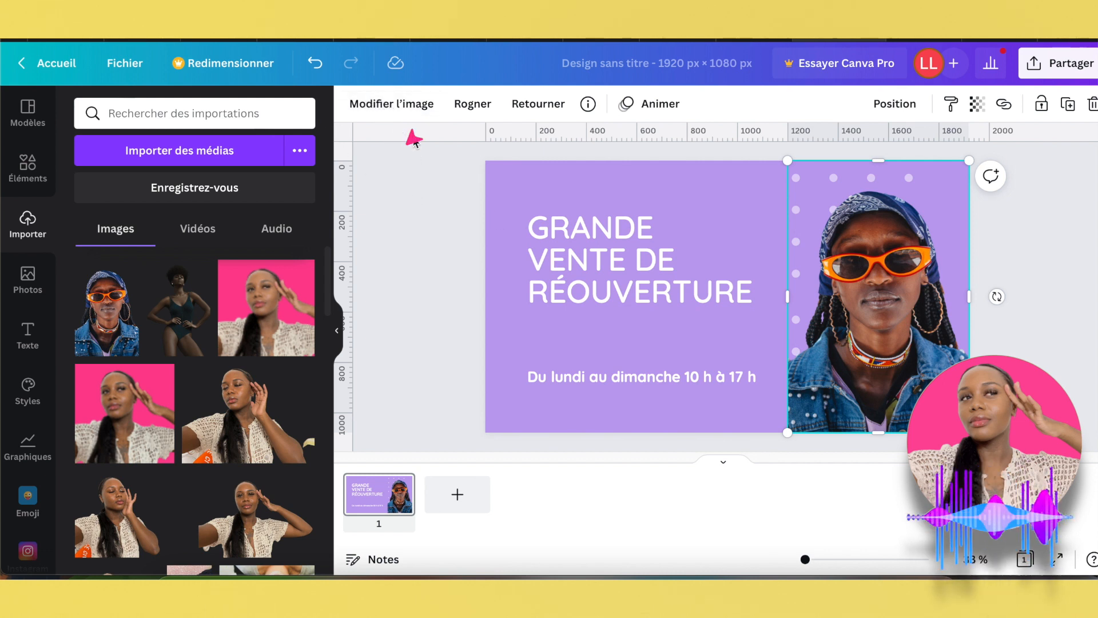
Step: Apply the Brillance shadow effect to the cut-out portrait
{"action": "left_click", "coordinate": [385, 109]}
{"action": "left_click", "coordinate": [395, 106]}
{"action": "left_click", "coordinate": [395, 106]}
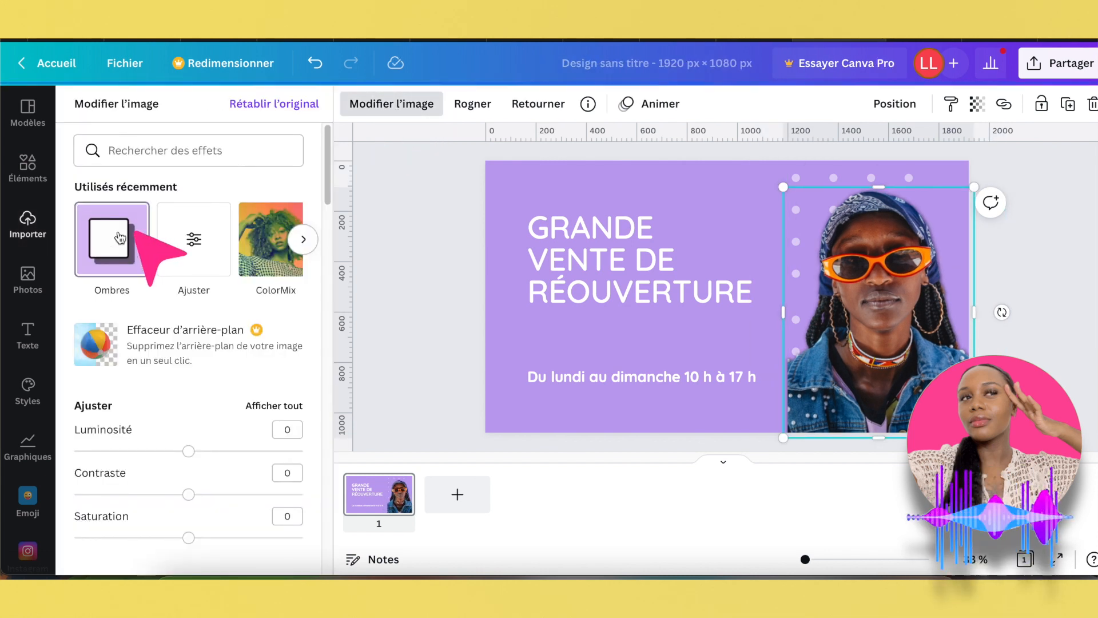
{"action": "left_click", "coordinate": [140, 246]}
{"action": "left_click", "coordinate": [216, 181]}
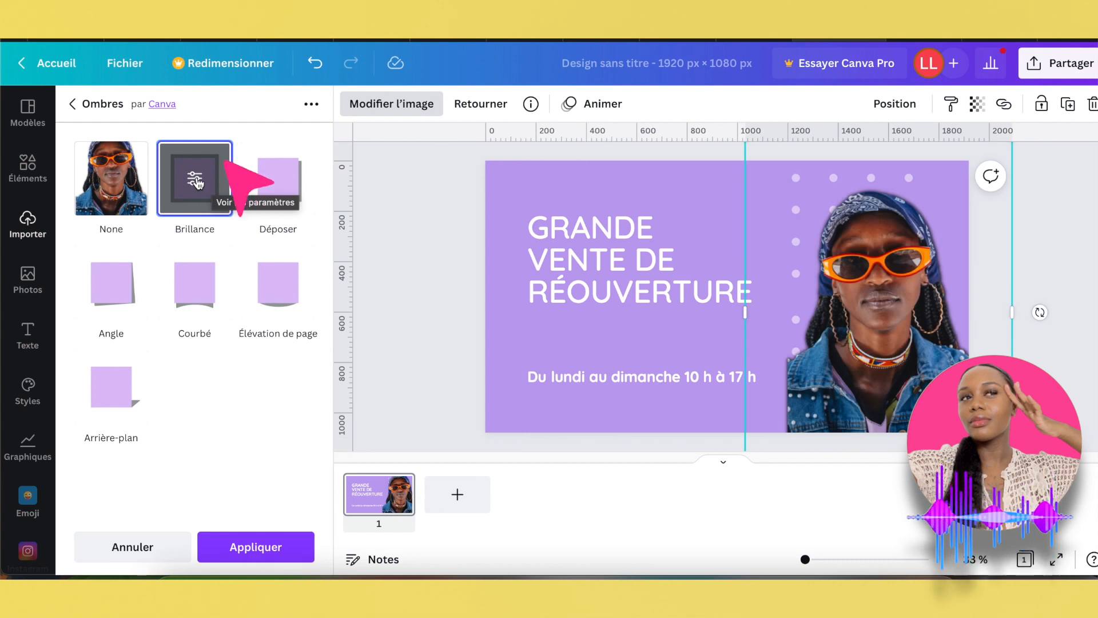
Step: Set the Brillance shadow to white with Taille 23, Transparence 100 and Flou 0
{"action": "left_click", "coordinate": [196, 181]}
{"action": "left_click", "coordinate": [301, 304]}
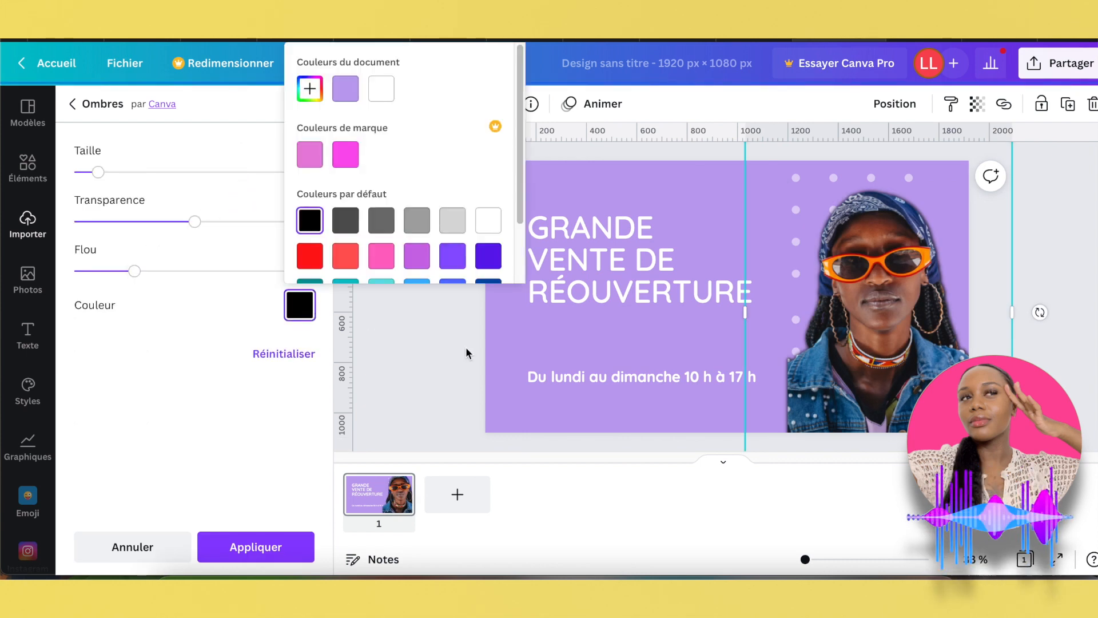
{"action": "left_click", "coordinate": [488, 220]}
{"action": "left_click_drag", "start_coordinate": [134, 271], "coordinate": [74, 274]}
{"action": "left_click_drag", "start_coordinate": [196, 224], "coordinate": [316, 230]}
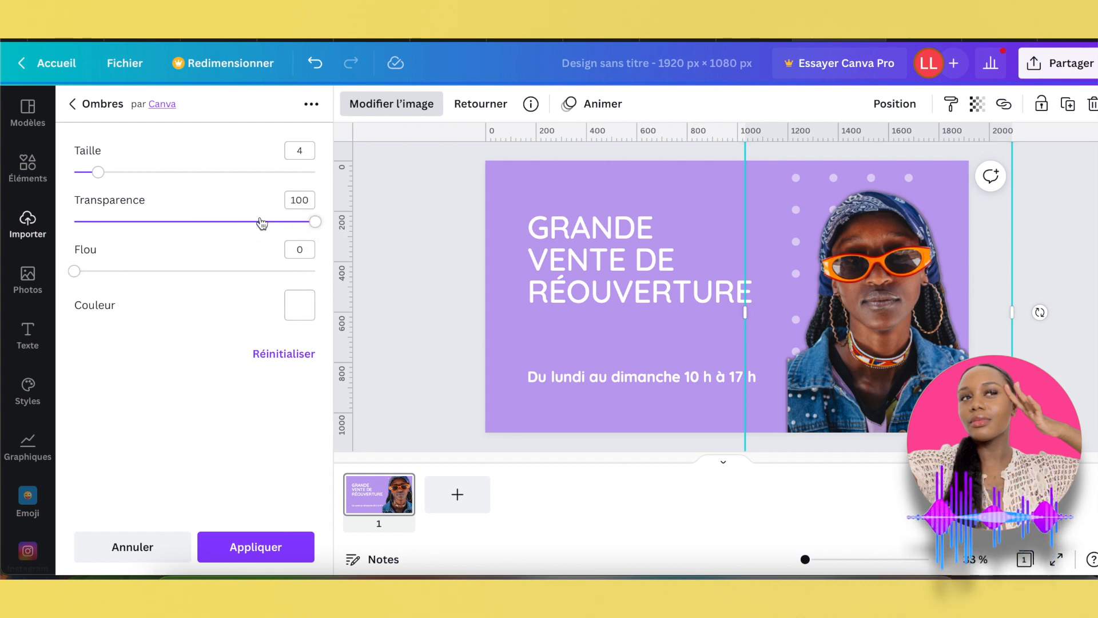
{"action": "left_click_drag", "start_coordinate": [98, 172], "coordinate": [213, 172]}
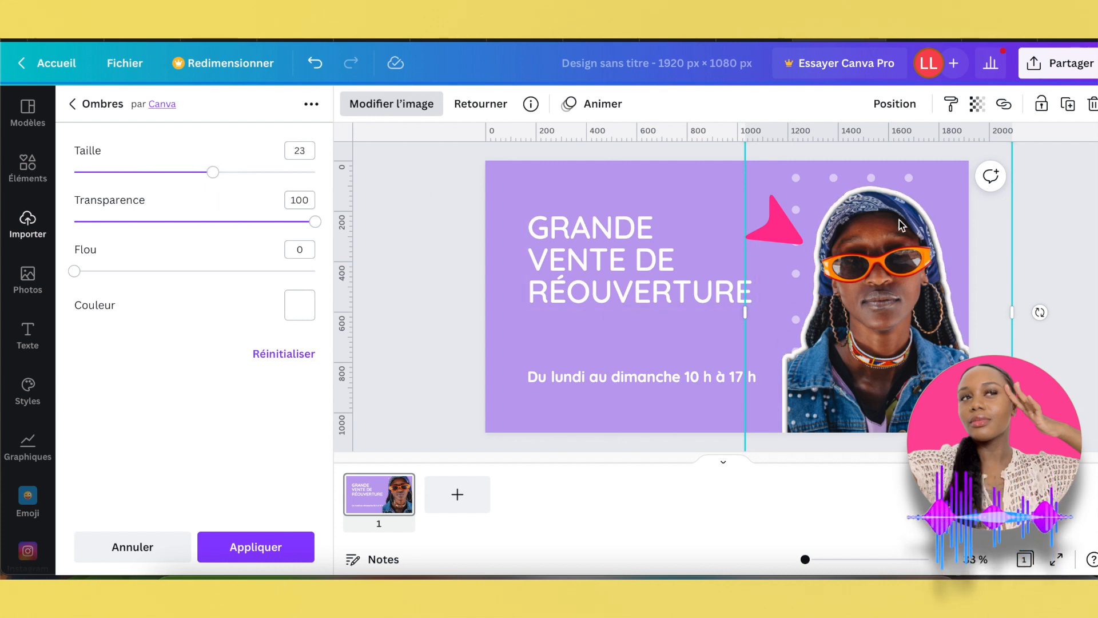
Step: Increase the blur of the portrait's white glow and reduce its size
{"action": "left_click_drag", "start_coordinate": [74, 273], "coordinate": [171, 273]}
{"action": "left_click", "coordinate": [147, 273]}
{"action": "left_click_drag", "start_coordinate": [213, 172], "coordinate": [177, 187]}
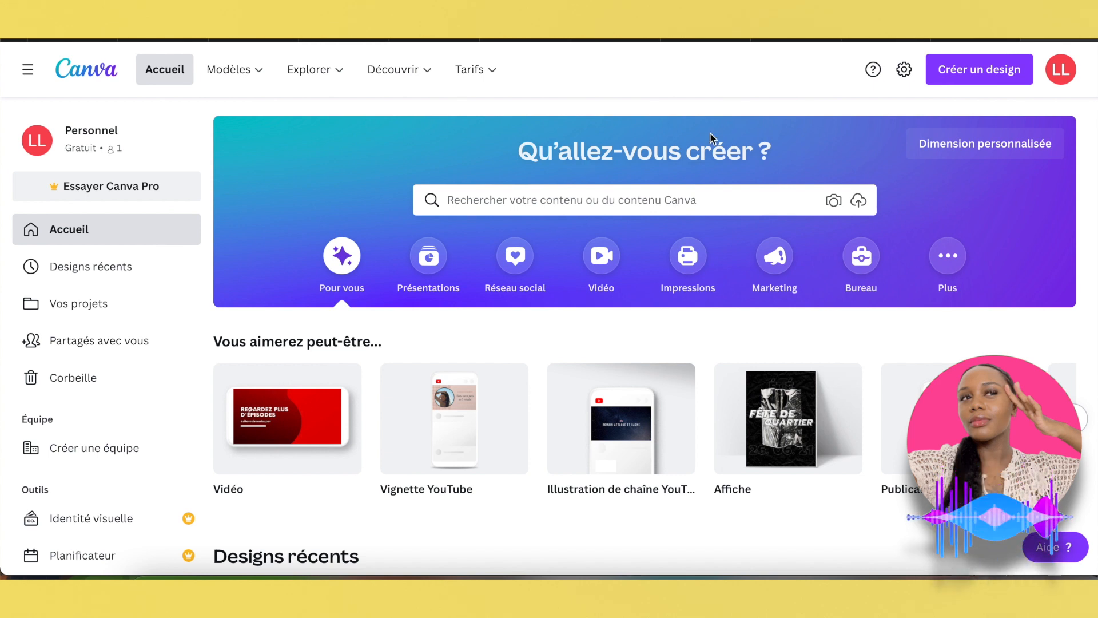
Step: Search the Canva templates for "carroussel"
{"action": "mouse_move", "coordinate": [265, 70]}
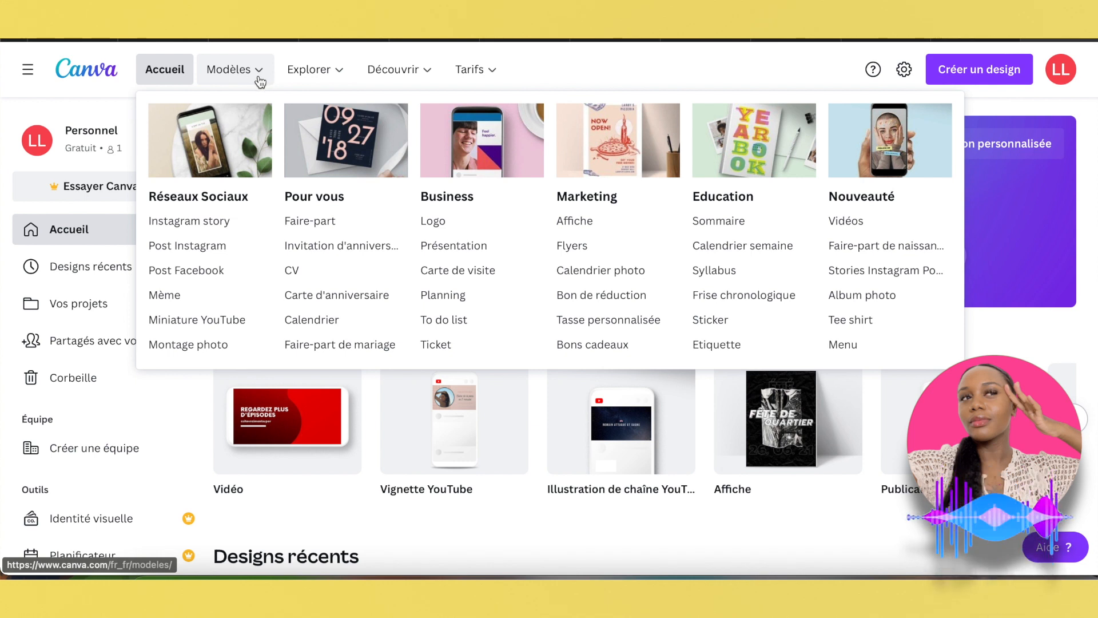
{"action": "left_click", "coordinate": [565, 192]}
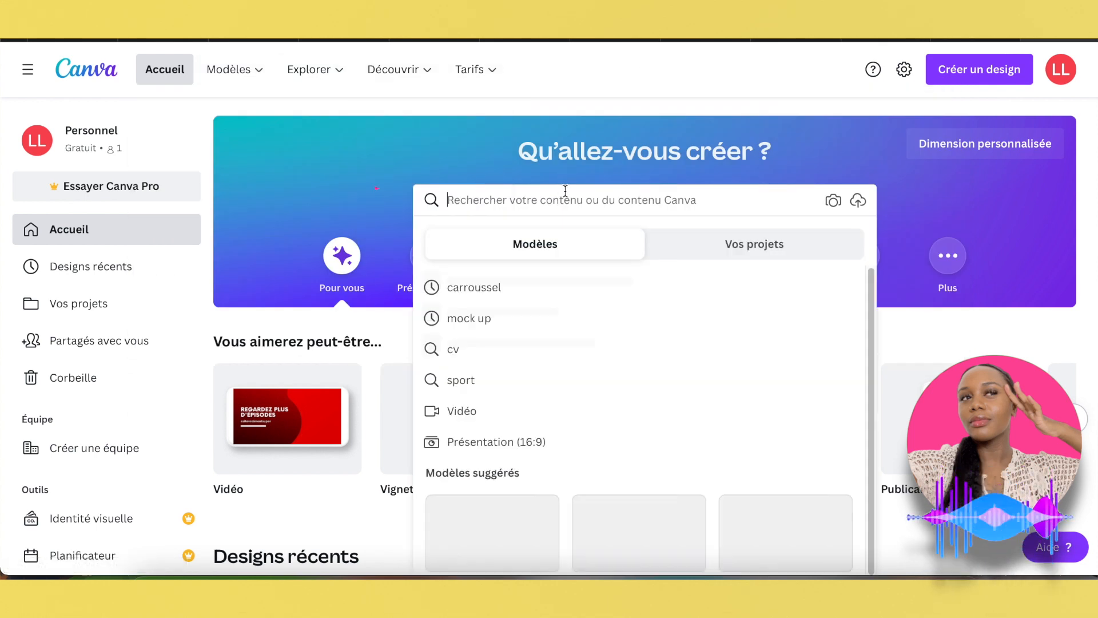
{"action": "type", "text": "car"}
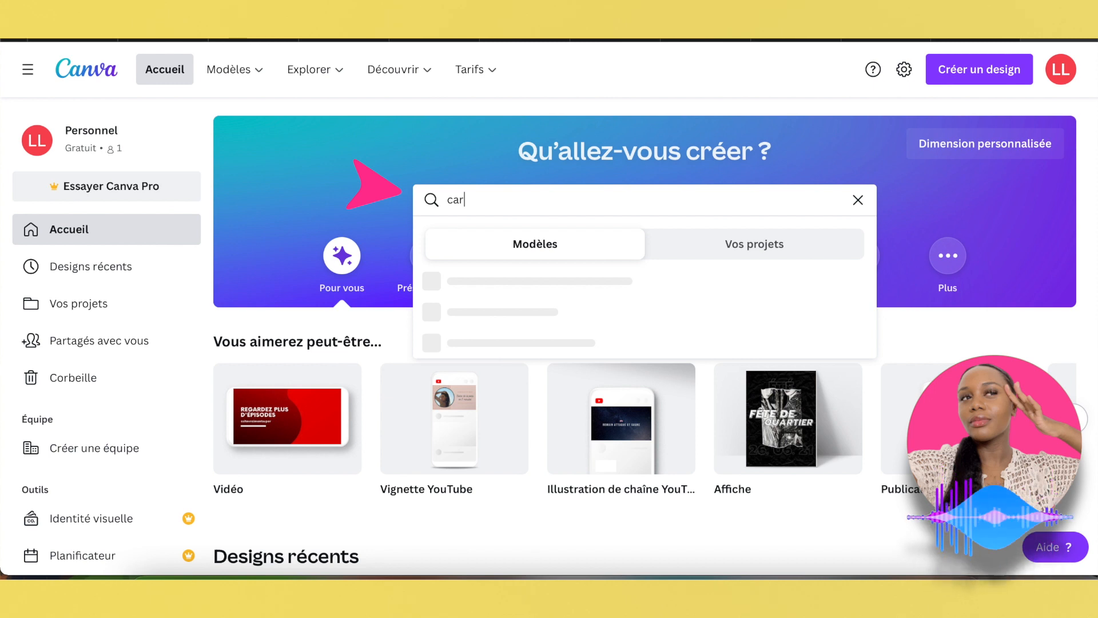
{"action": "type", "text": "roussel"}
{"action": "key", "text": "Return"}
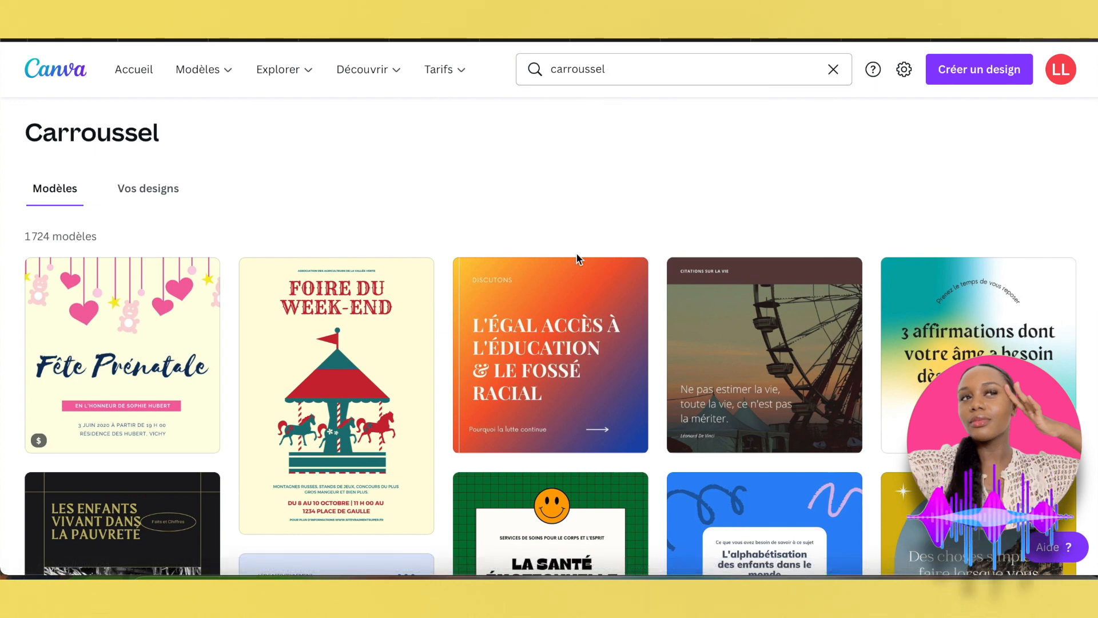
Step: Open the blue "L'alphabétisation des enfants dans le monde" carousel template and examine its pages, finishing in grid view
{"action": "scroll", "coordinate": [575, 314], "scroll_direction": "down", "scroll_amount": 4}
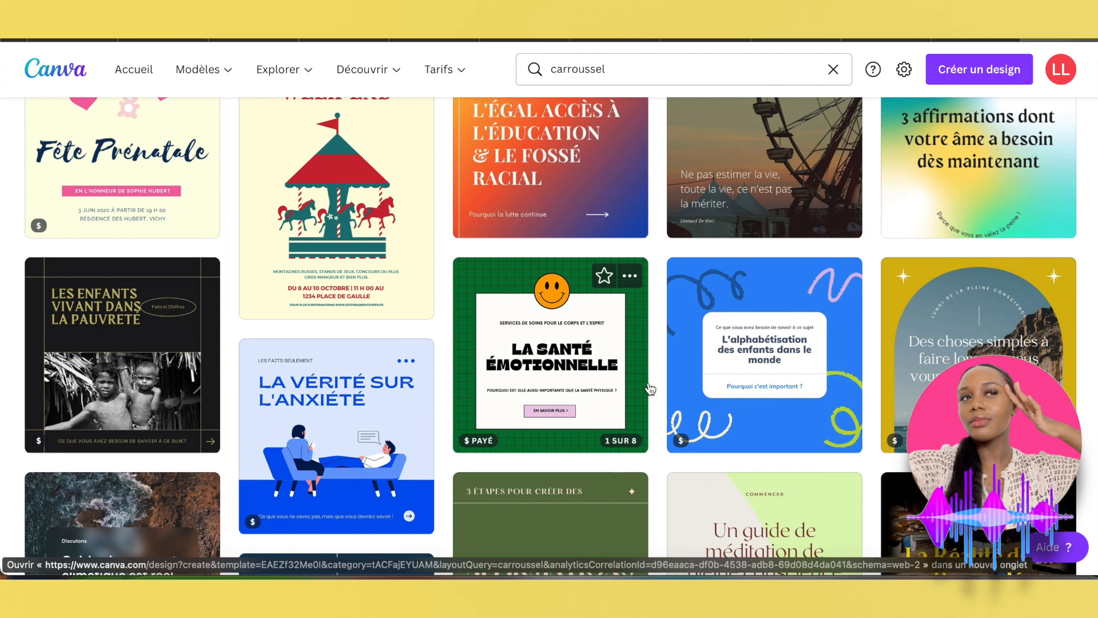
{"action": "left_click", "coordinate": [747, 373]}
{"action": "scroll", "coordinate": [754, 353], "scroll_direction": "down", "scroll_amount": 10}
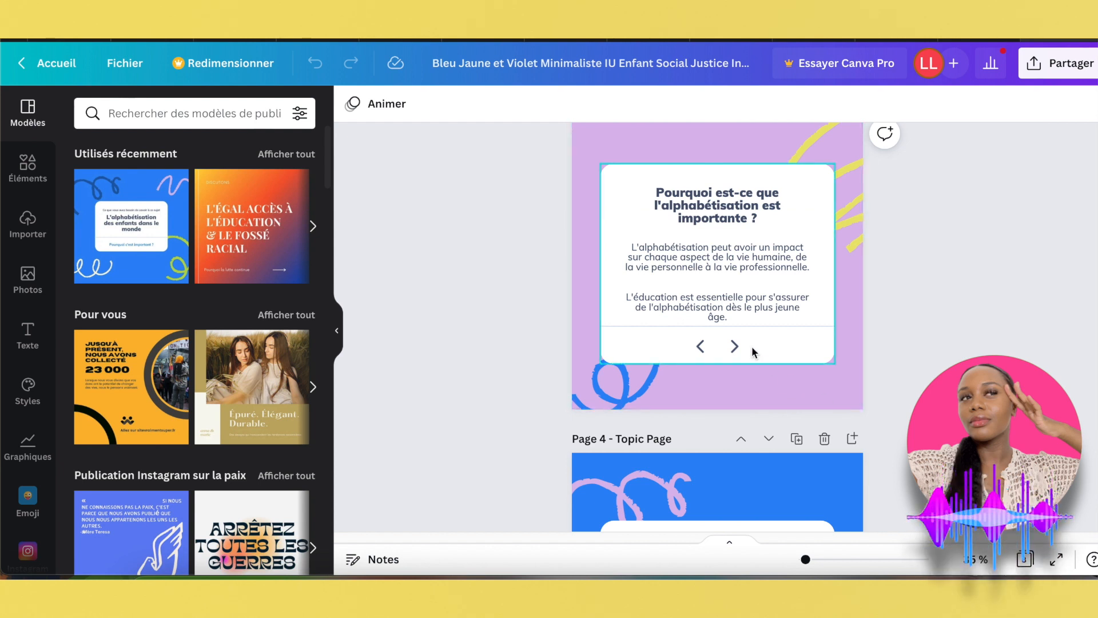
{"action": "scroll", "coordinate": [900, 346], "scroll_direction": "down", "scroll_amount": 12}
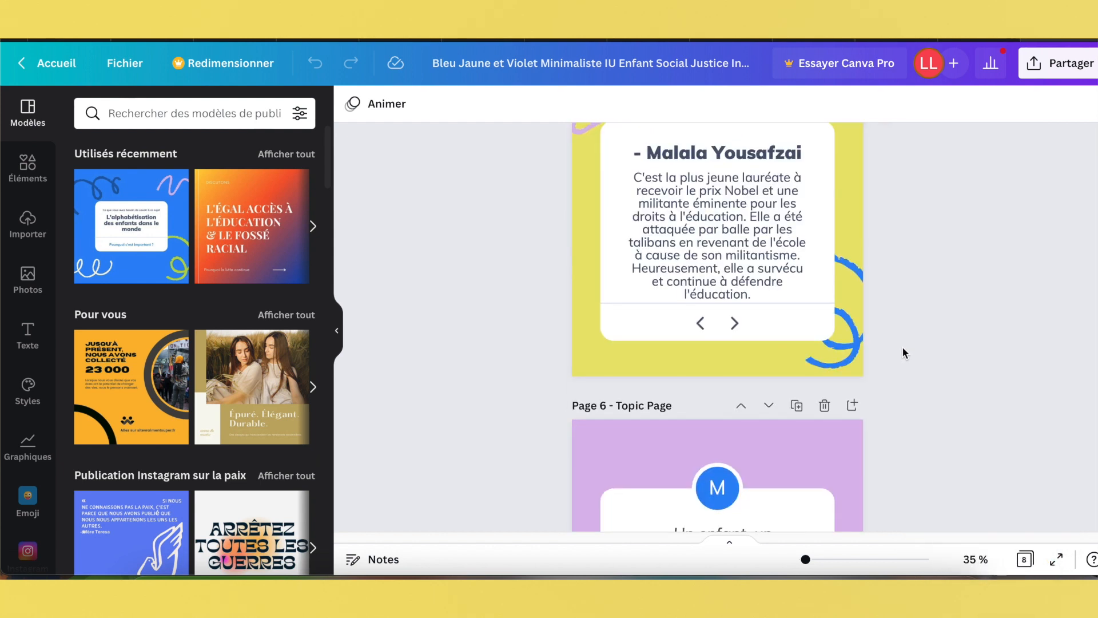
{"action": "scroll", "coordinate": [903, 350], "scroll_direction": "down", "scroll_amount": 10}
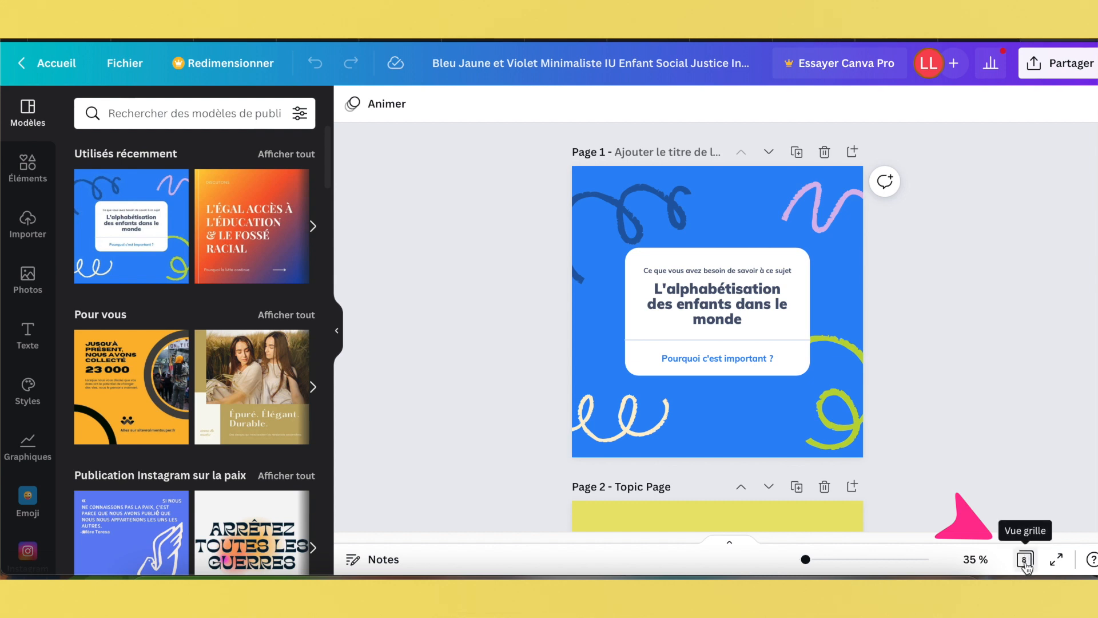
{"action": "left_click", "coordinate": [1026, 561]}
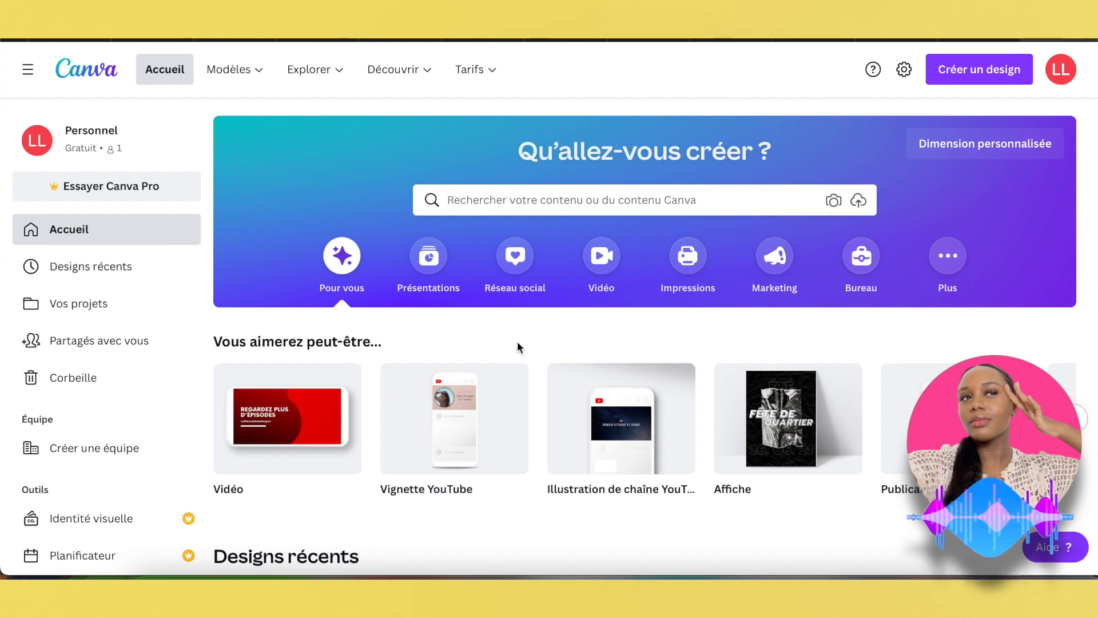
Step: Browse the template categories from the home page
{"action": "mouse_move", "coordinate": [229, 69]}
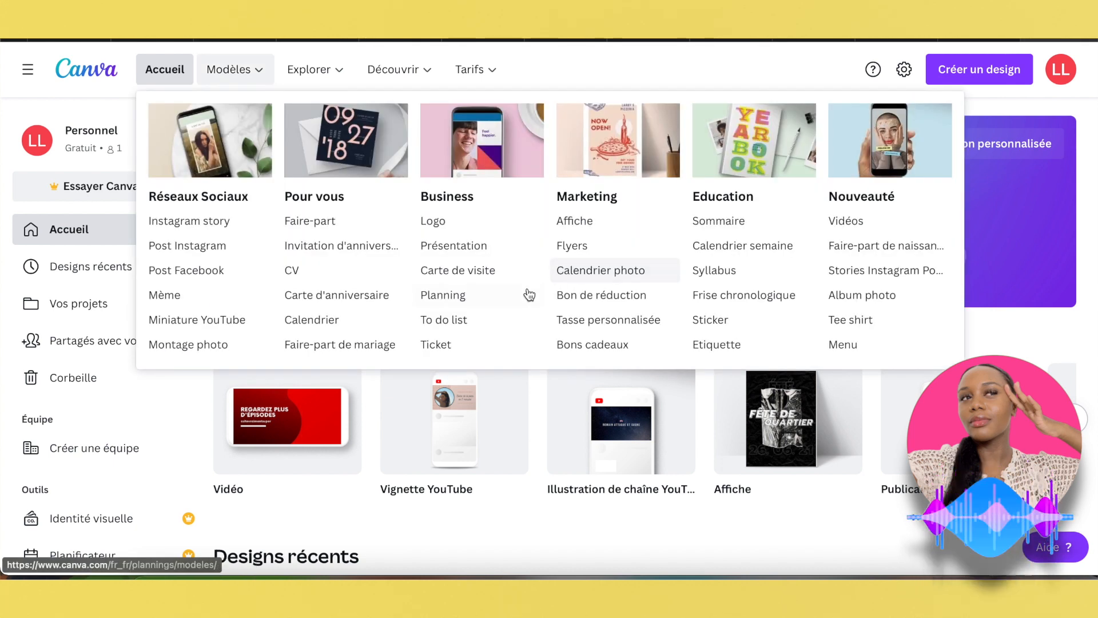